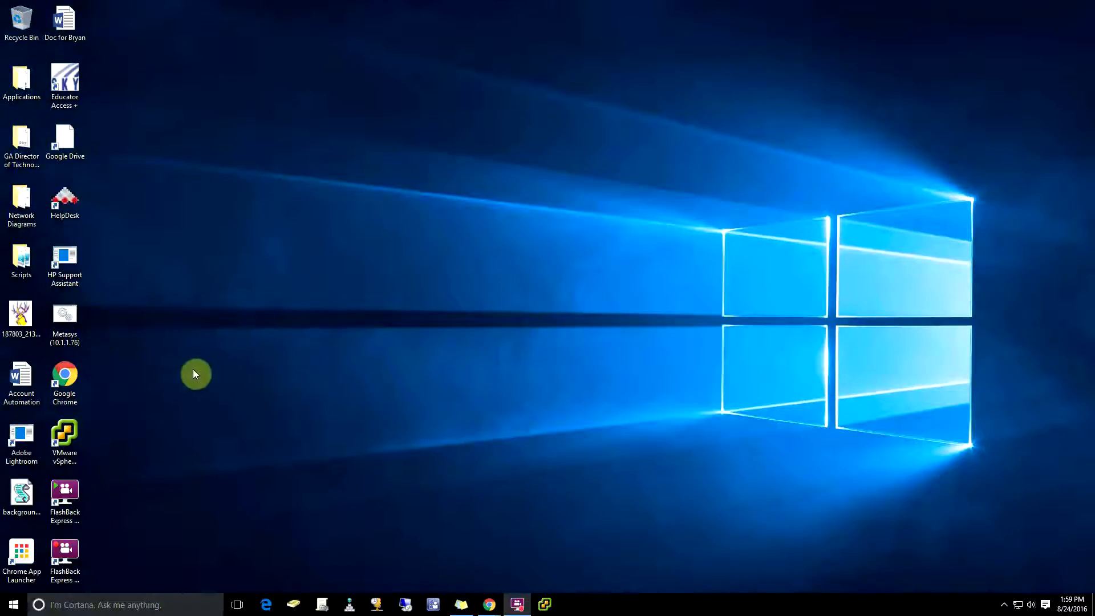
# Look over the Start menu and its system shortcuts menu, closing each without launching anything
pyautogui.click(12, 609)
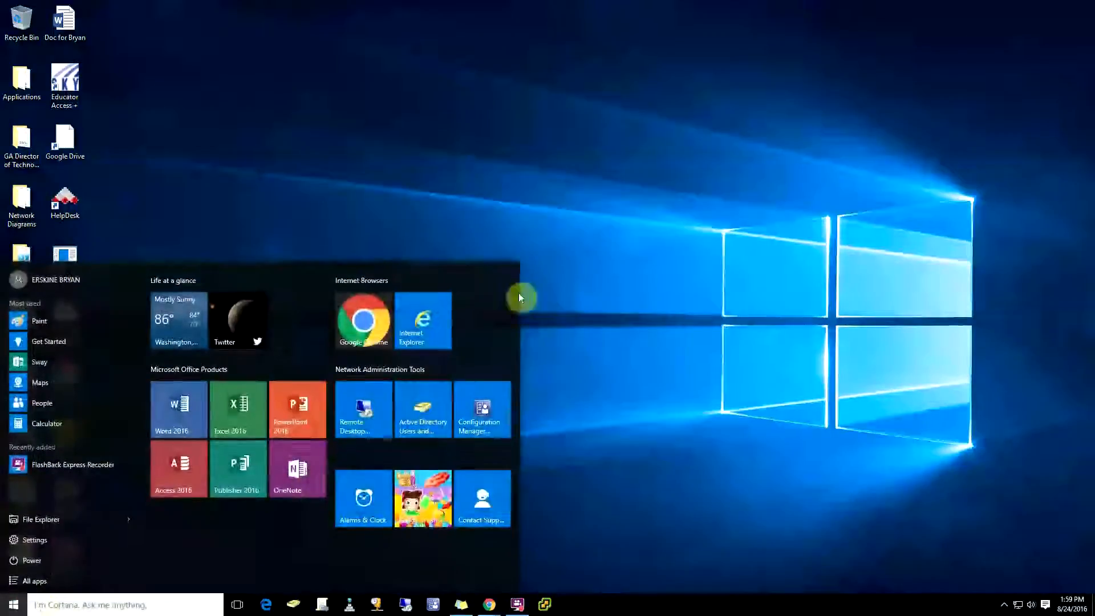
pyautogui.click(338, 496)
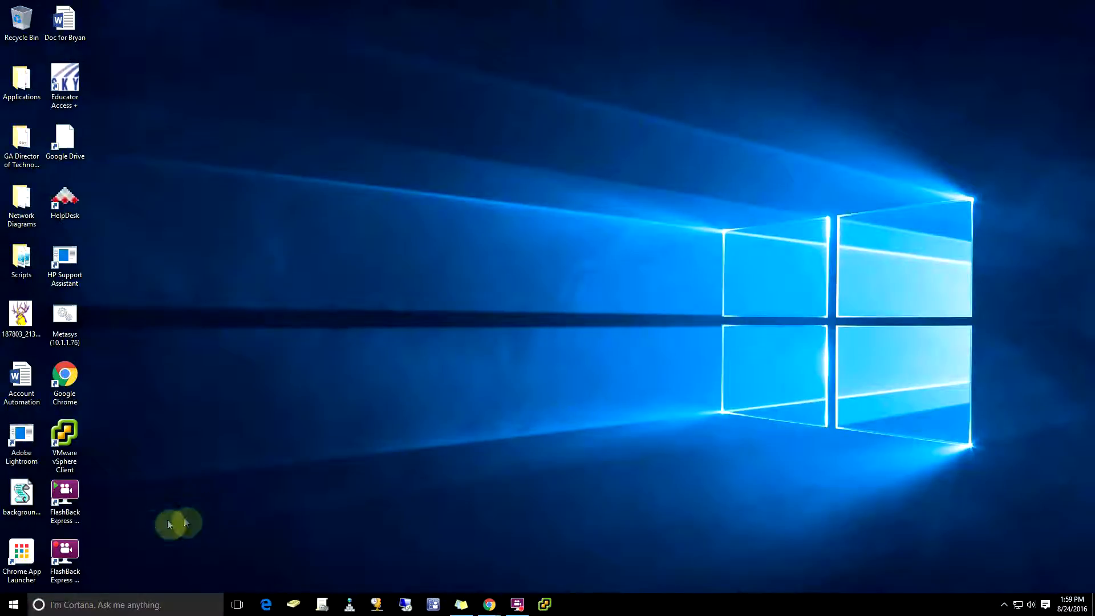
pyautogui.click(14, 606)
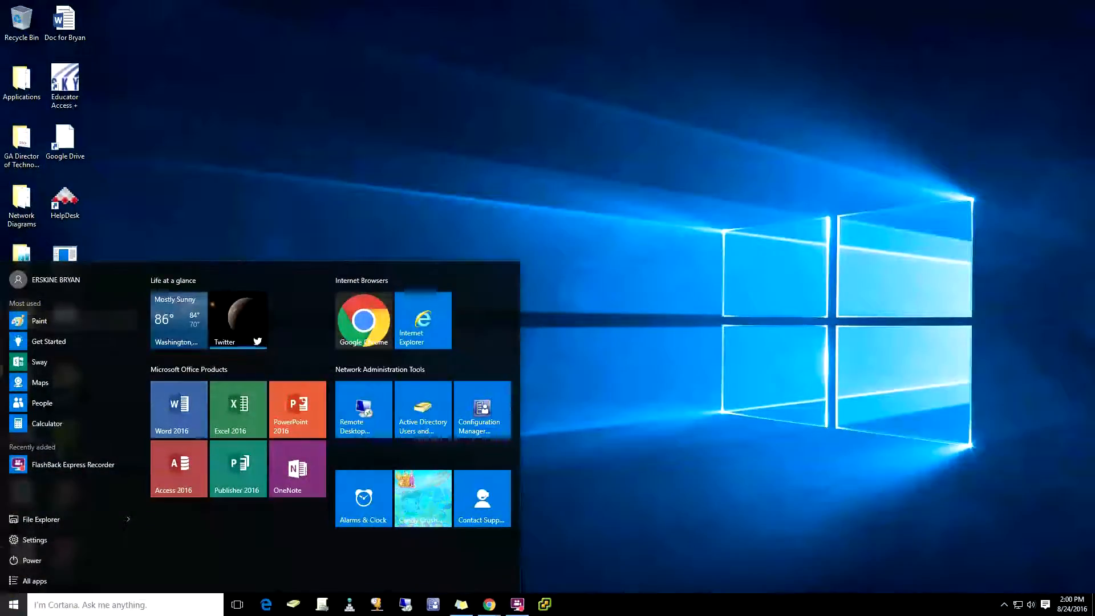
pyautogui.click(242, 180)
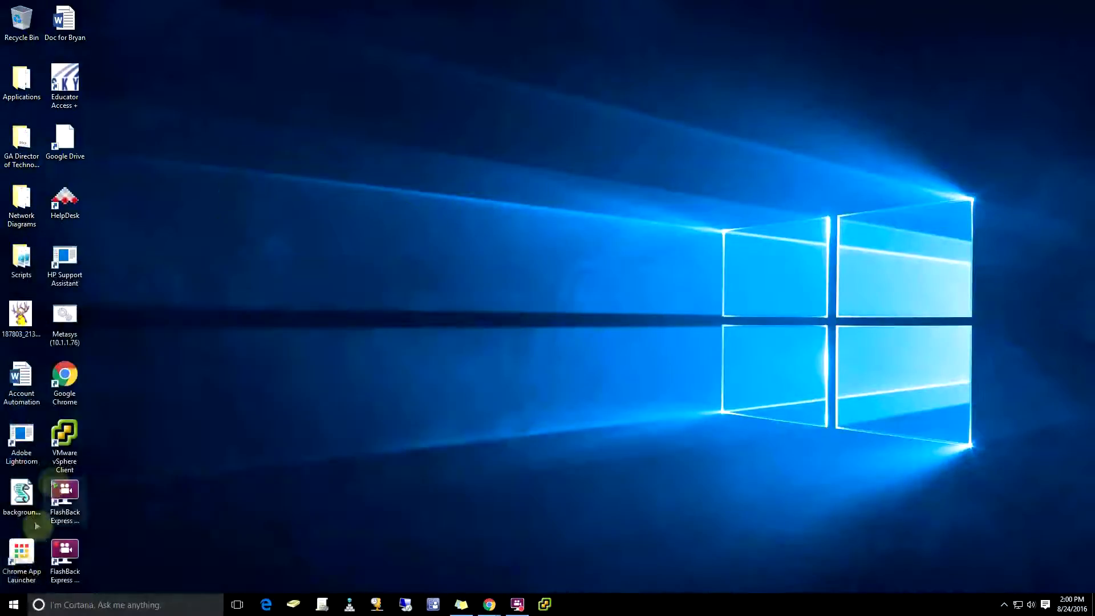
pyautogui.rightClick(15, 606)
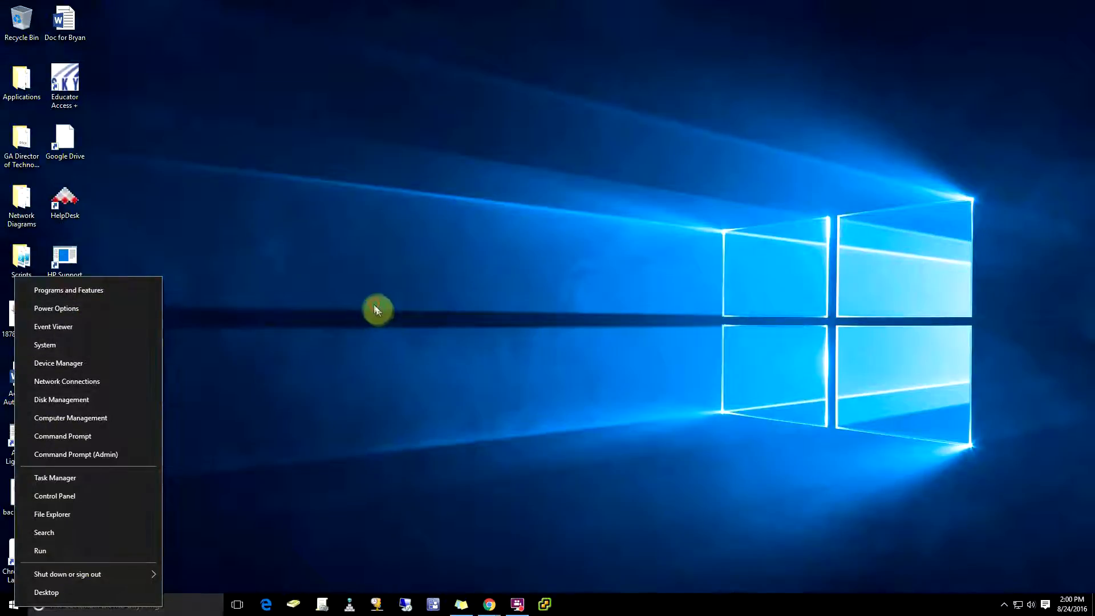
pyautogui.click(360, 315)
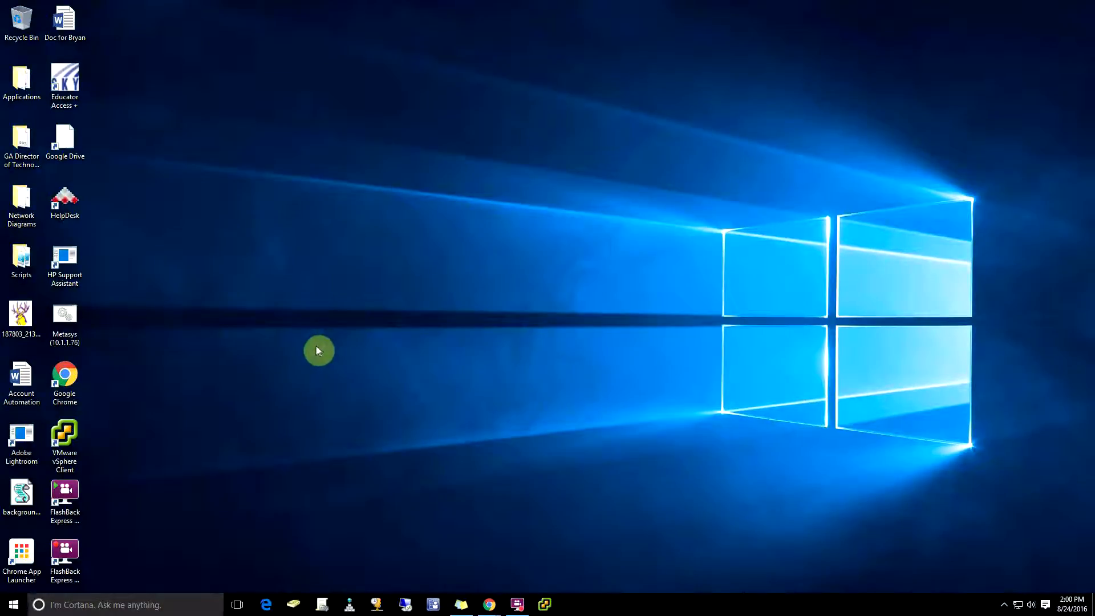
# View the account options and the power options offered in the Start menu without choosing any
pyautogui.click(14, 604)
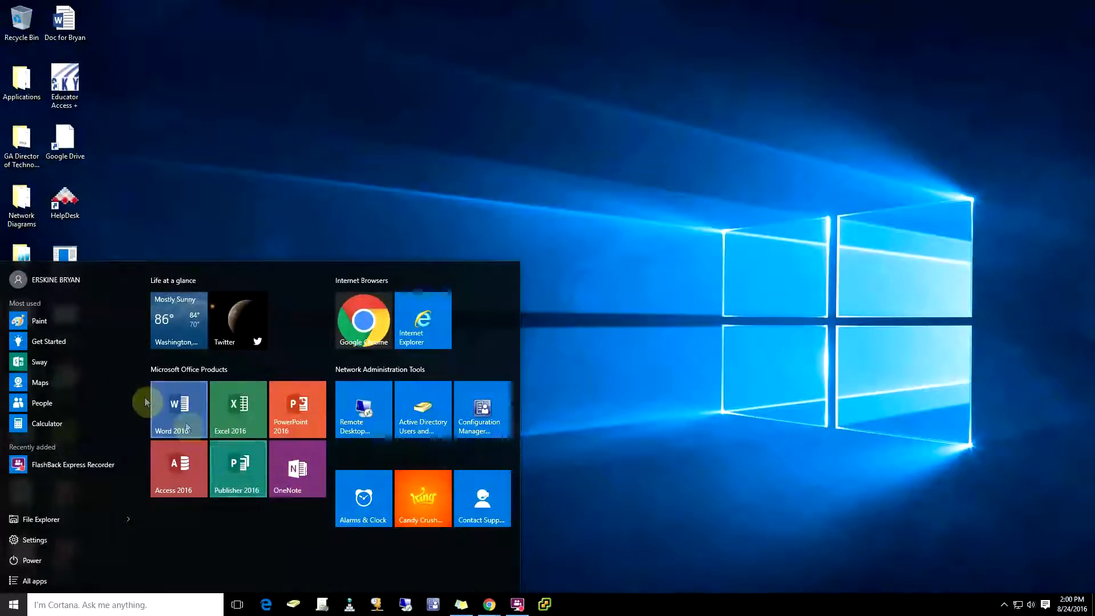
pyautogui.click(63, 282)
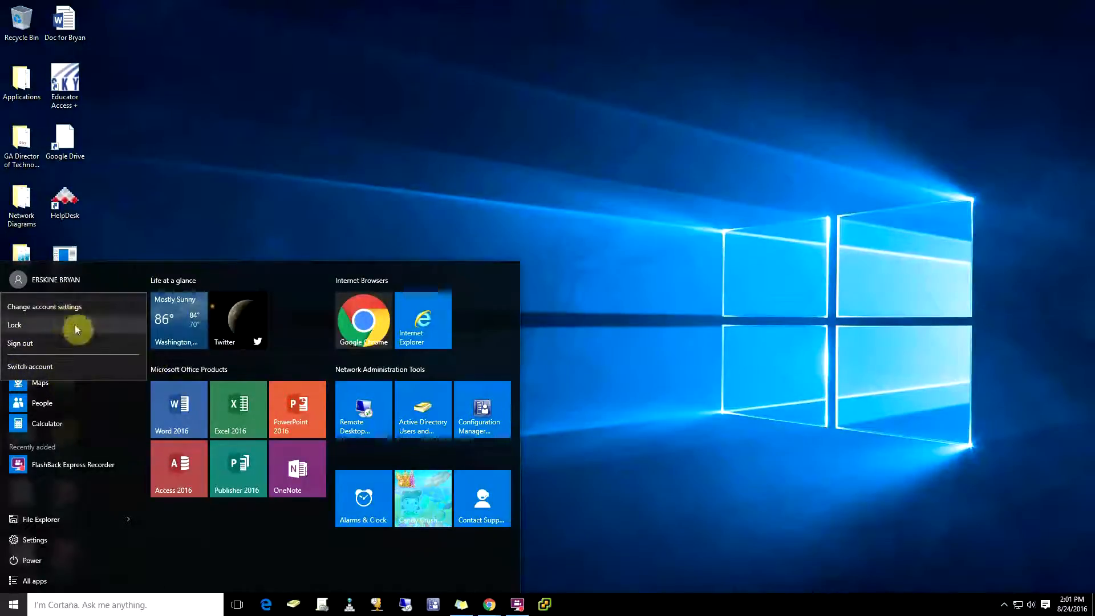
pyautogui.click(35, 567)
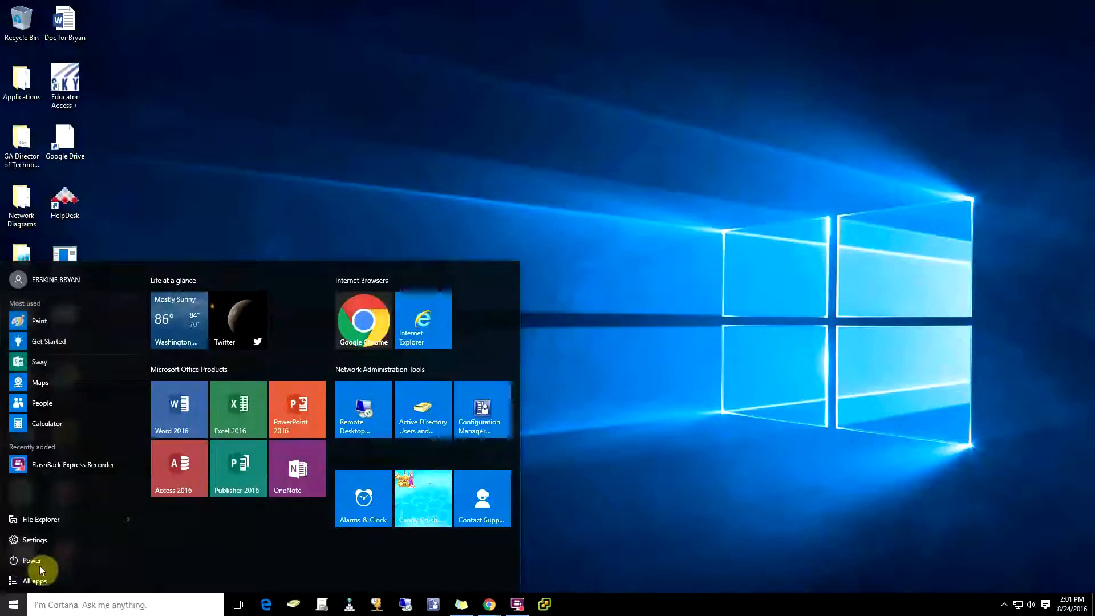
pyautogui.click(34, 568)
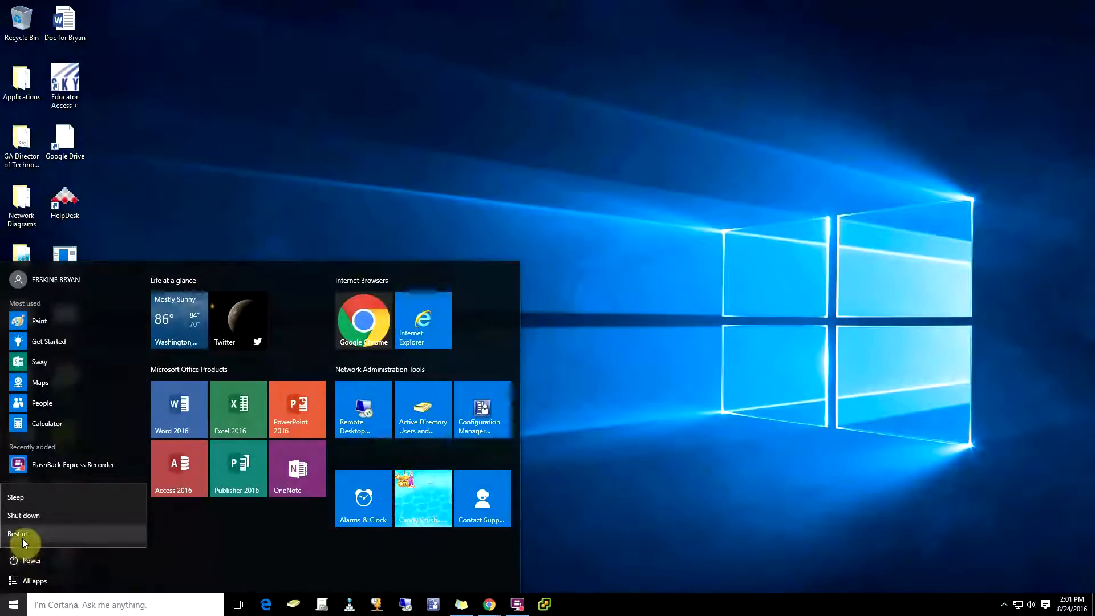
pyautogui.click(199, 556)
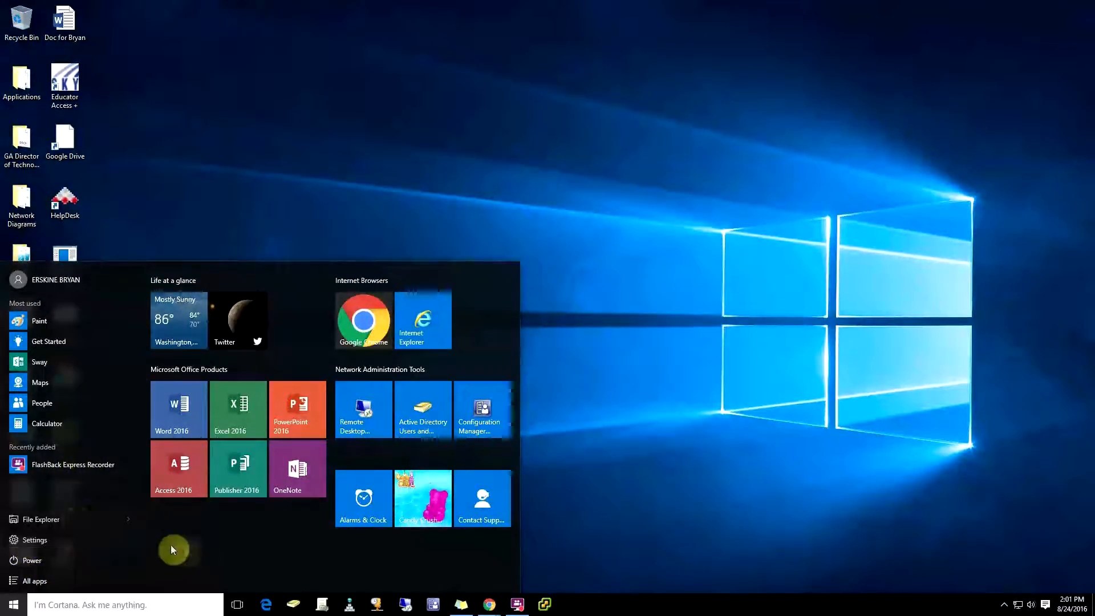
# Open the Settings window to view its categories, and close it
pyautogui.click(38, 542)
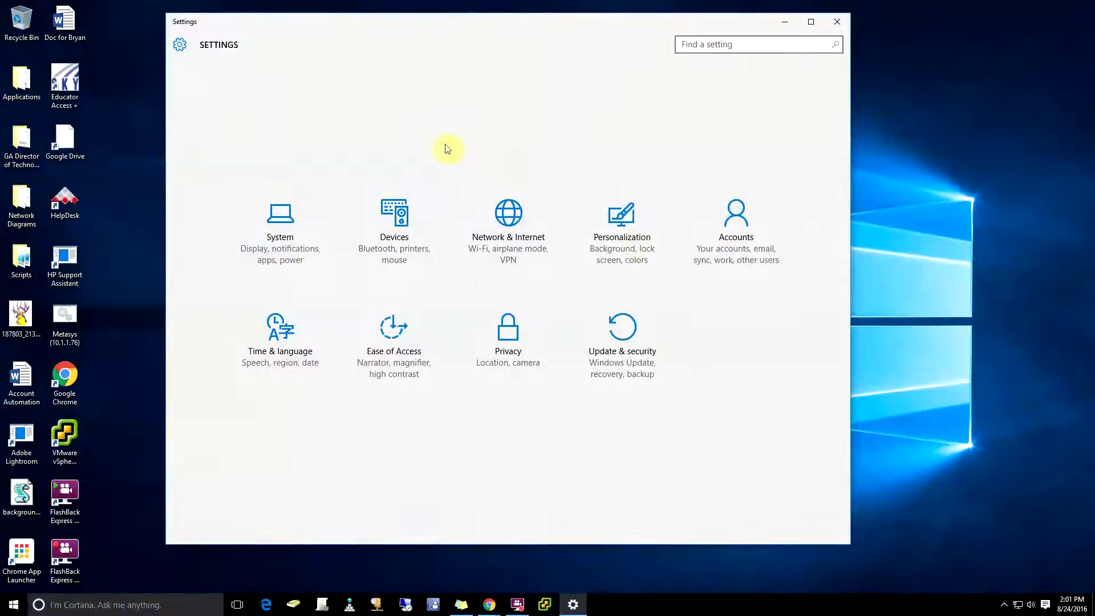
pyautogui.click(836, 21)
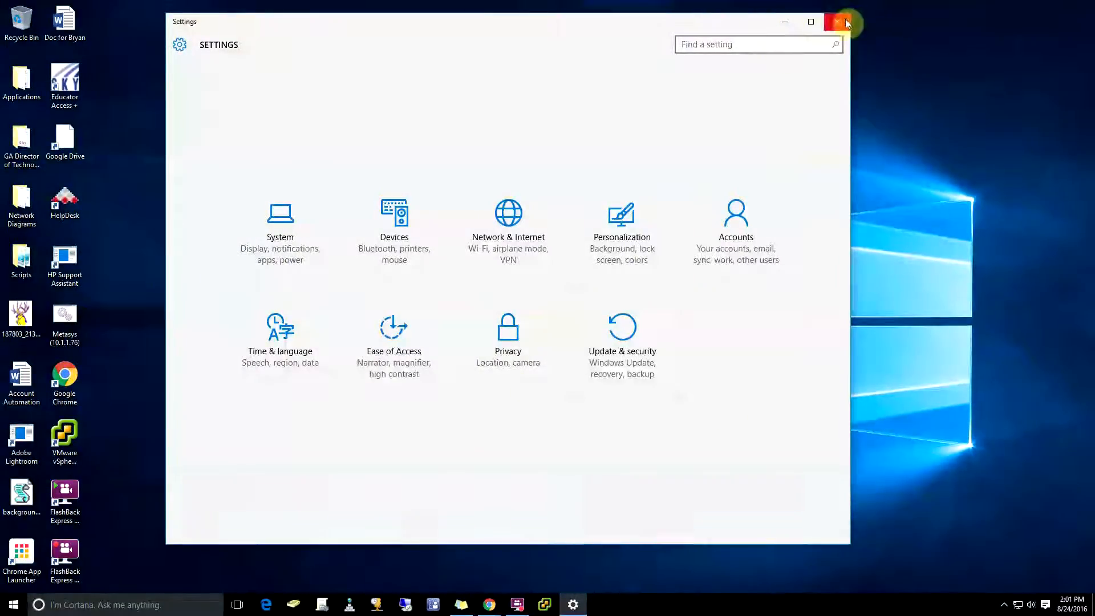
# In File Explorer, expand This PC, view the Students (W:) and Common Teacher (T:) drives, and close the window
pyautogui.click(22, 606)
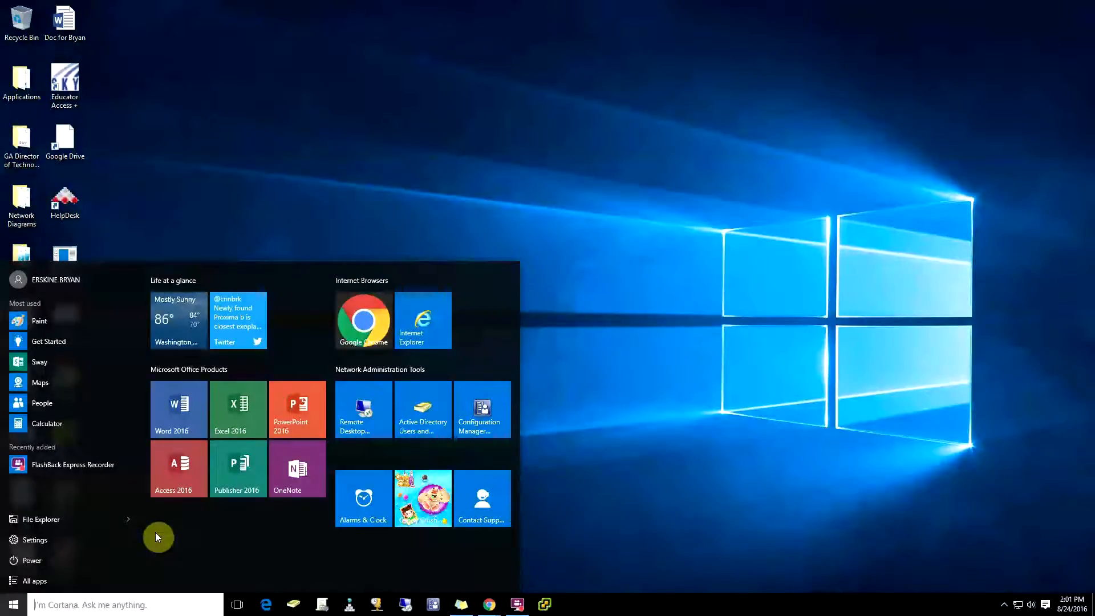
pyautogui.click(41, 520)
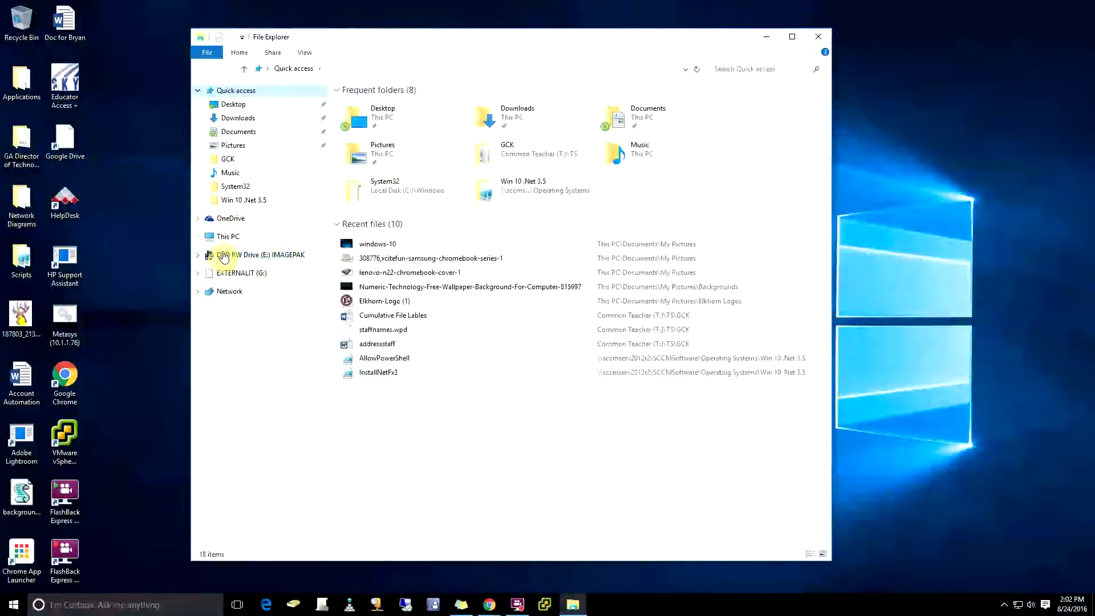
pyautogui.click(199, 237)
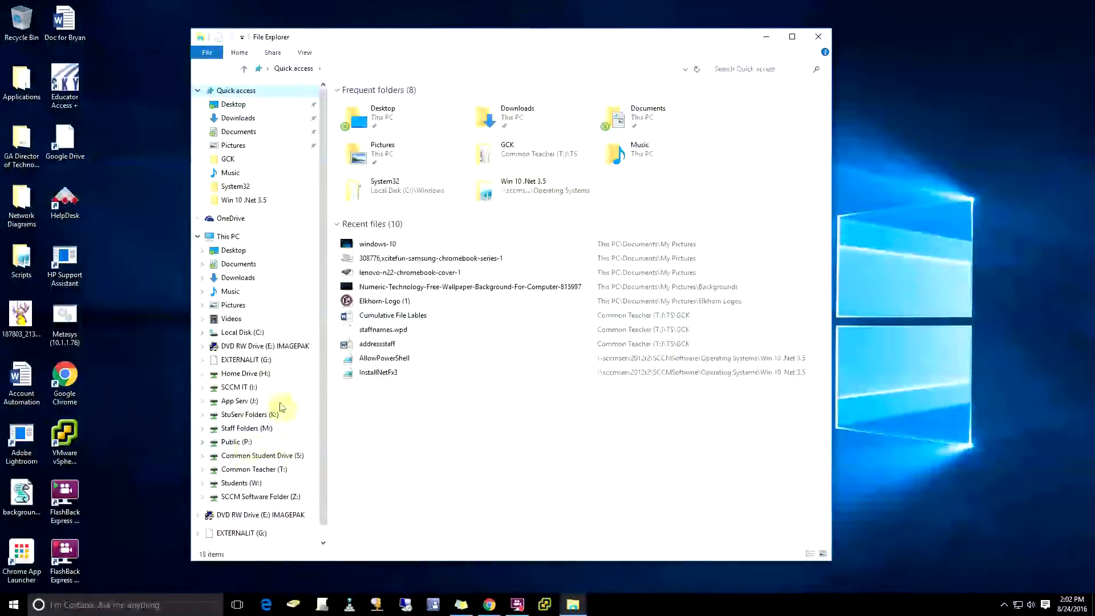
pyautogui.click(241, 484)
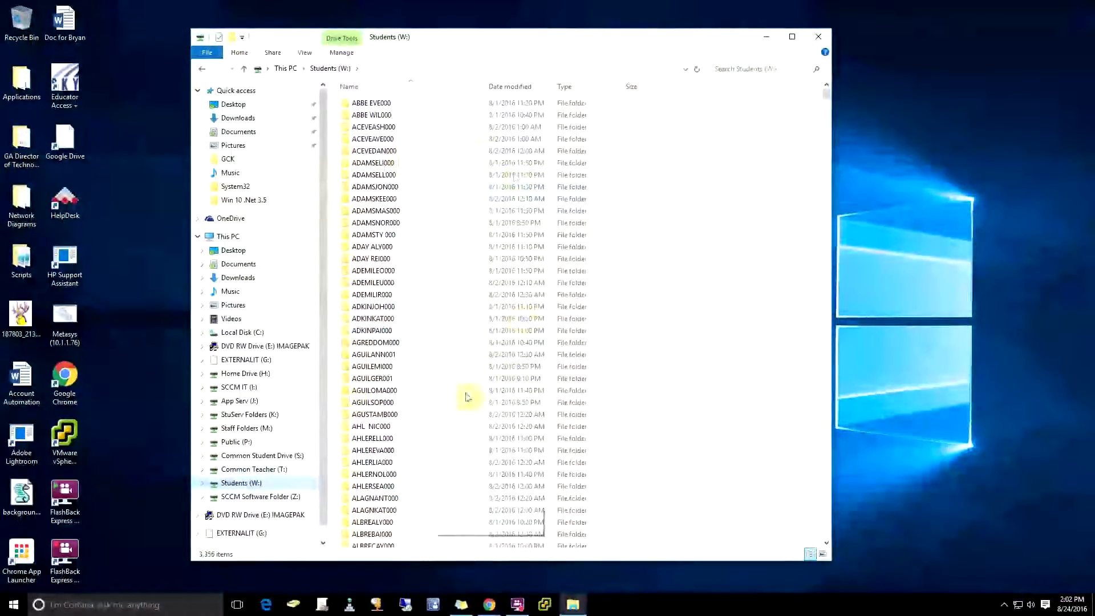
pyautogui.click(236, 473)
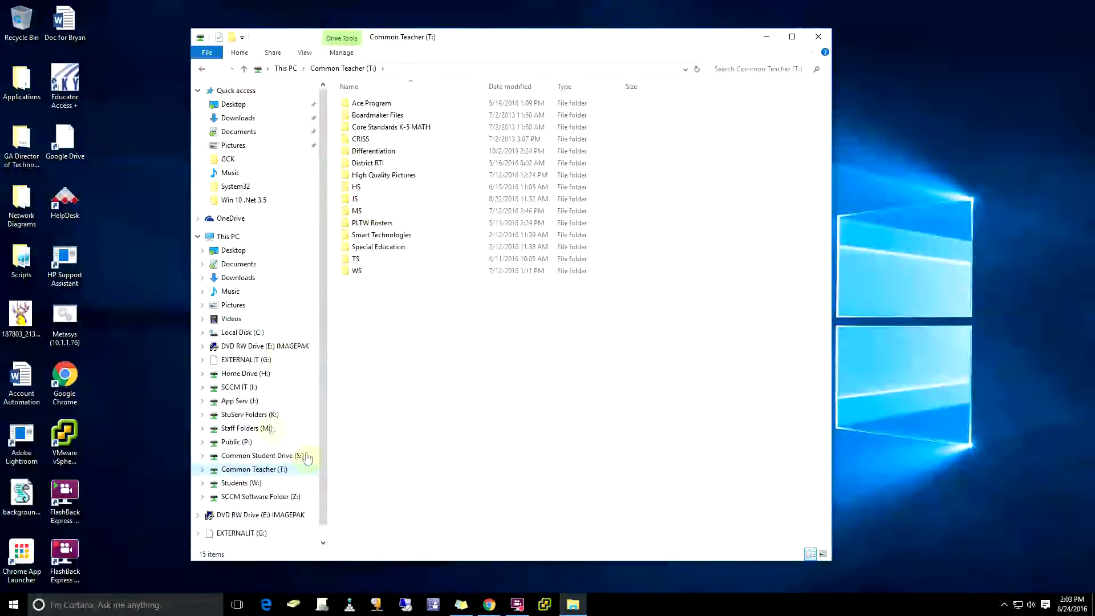
pyautogui.click(819, 35)
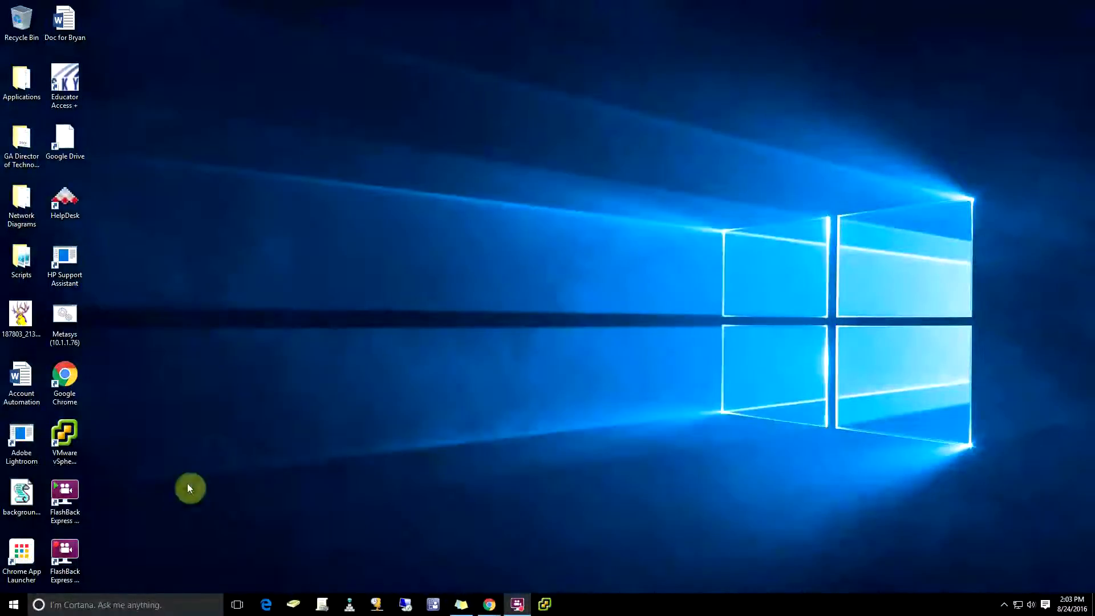
# In Settings, open the options for how Windows updates are delivered, within the advanced options of Windows Update
pyautogui.click(12, 606)
pyautogui.click(31, 540)
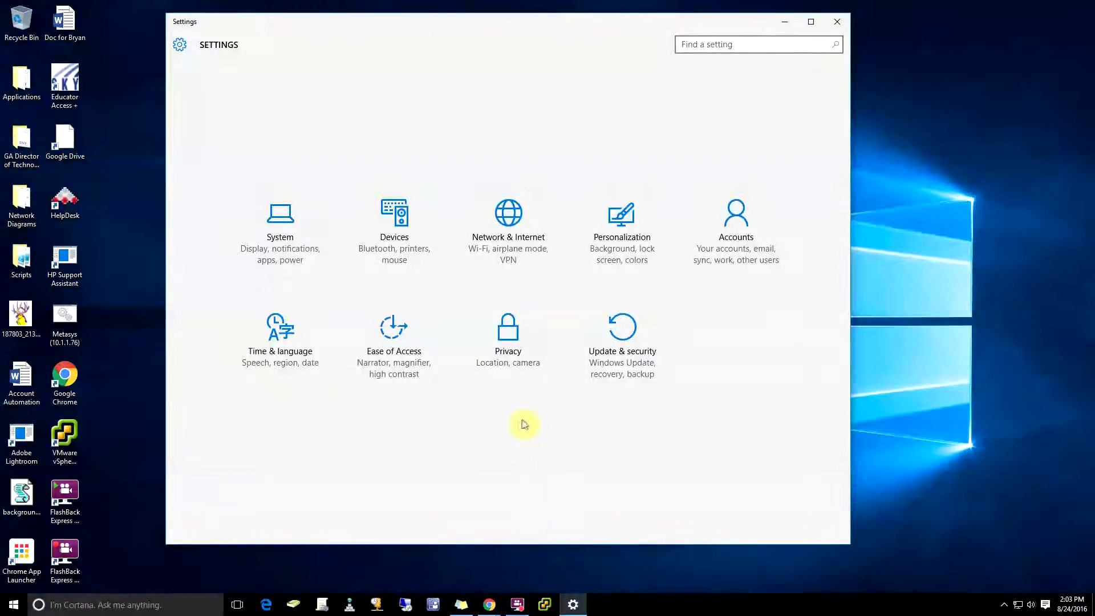
pyautogui.click(636, 365)
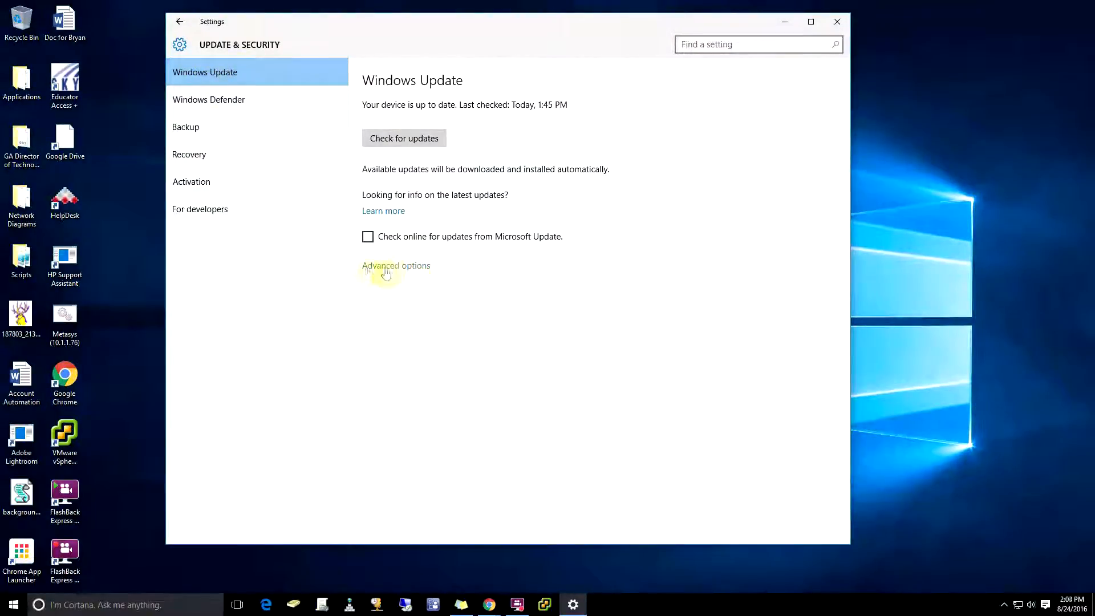
pyautogui.click(410, 271)
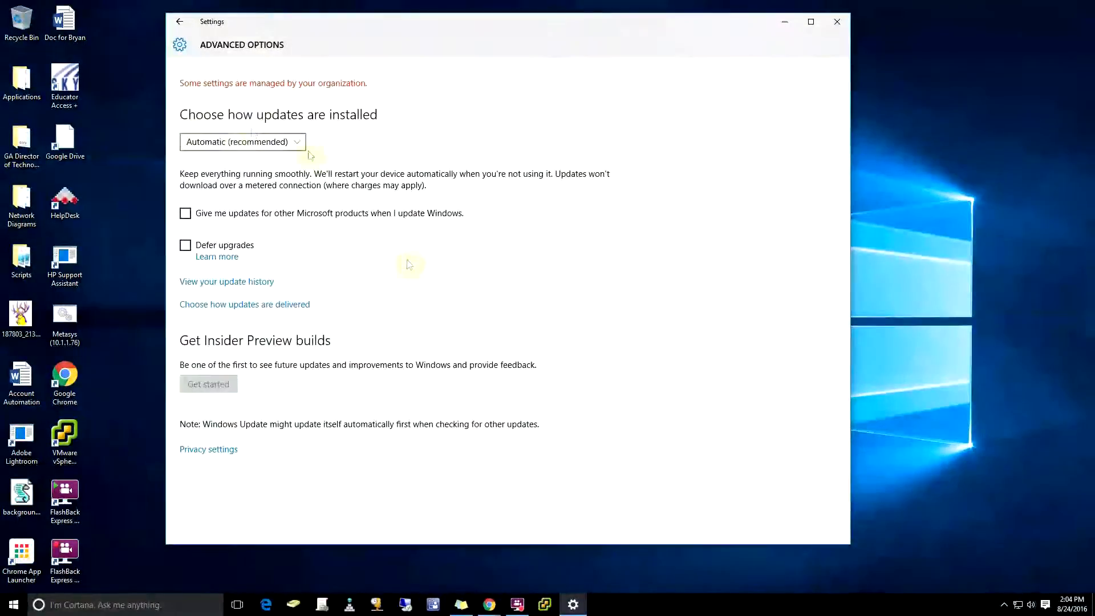
pyautogui.click(280, 307)
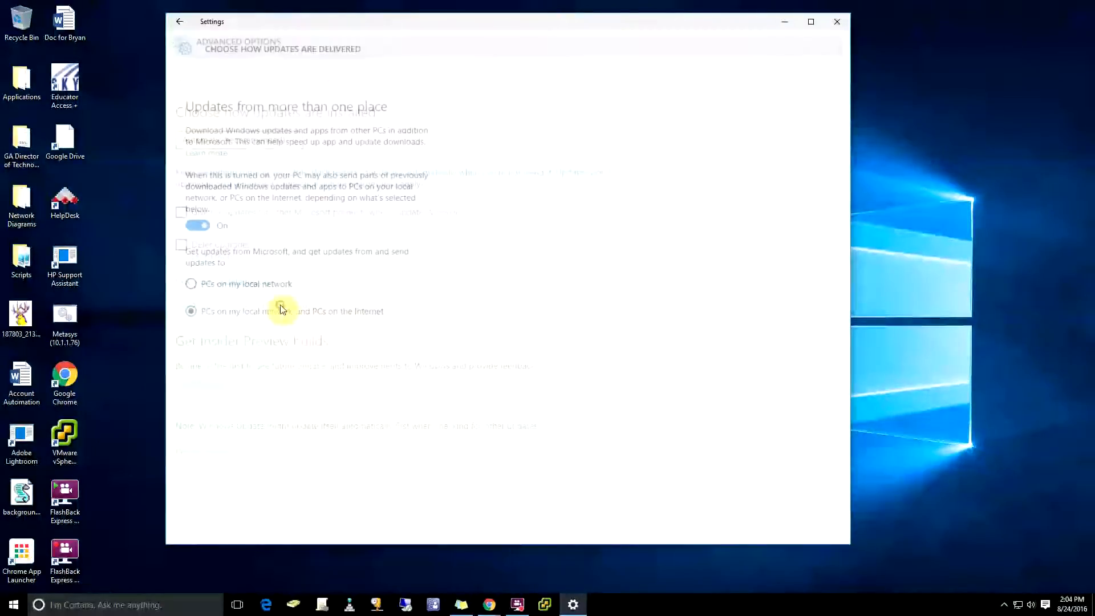
# Turn off updates from more than one place and close Settings
pyautogui.click(191, 225)
pyautogui.click(191, 224)
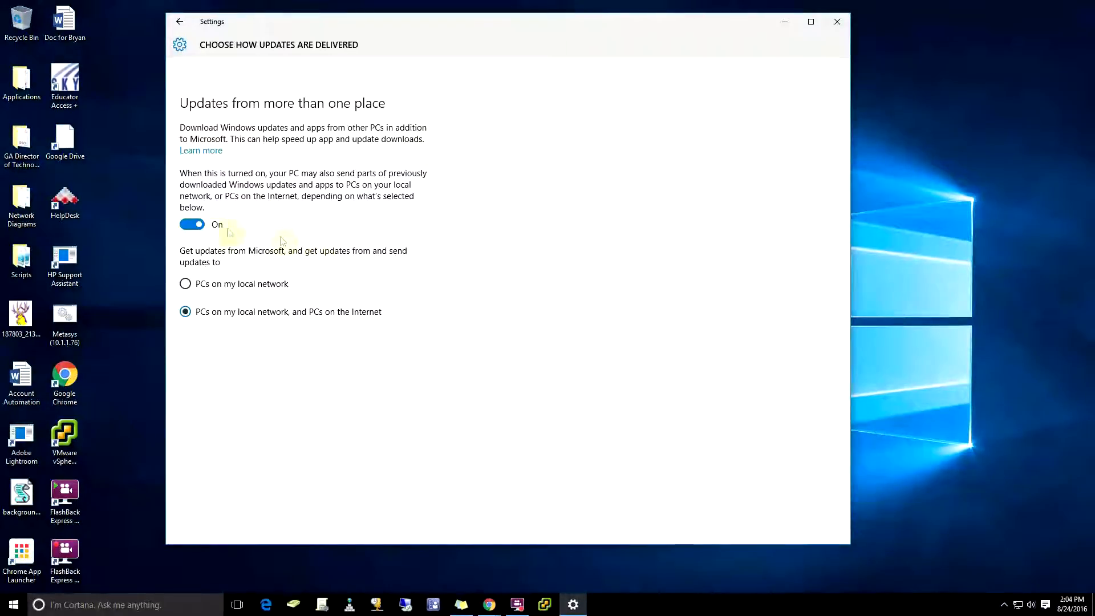
pyautogui.click(192, 224)
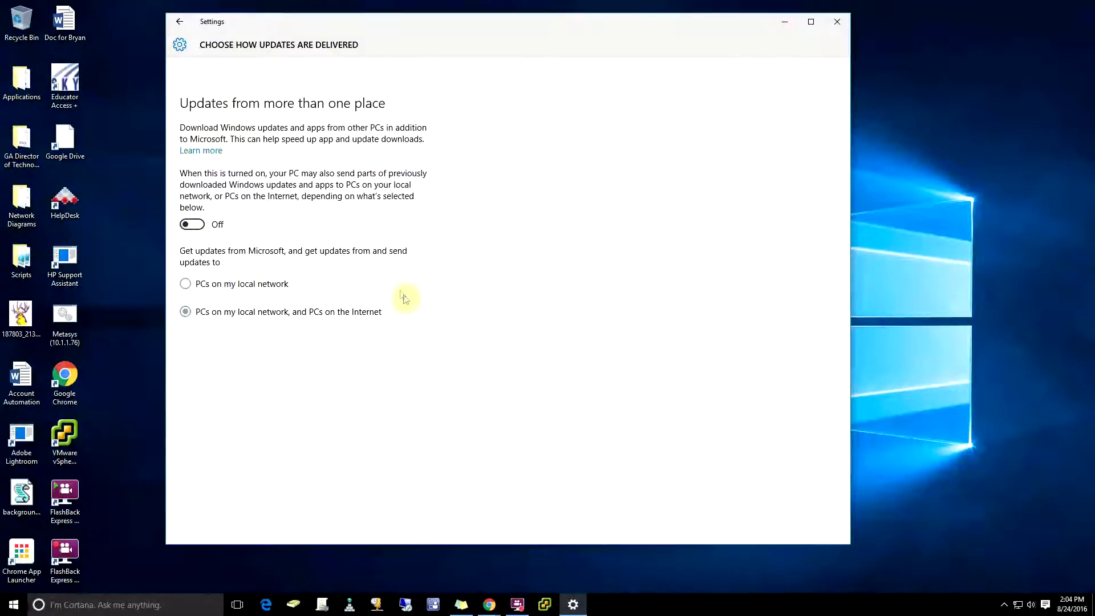
pyautogui.click(183, 29)
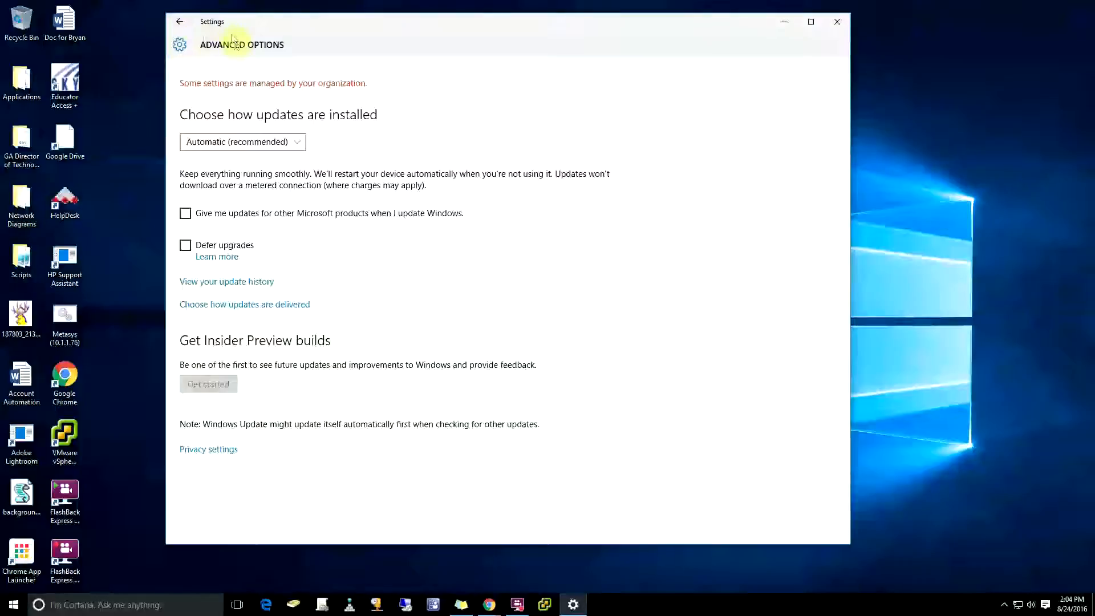
pyautogui.click(179, 26)
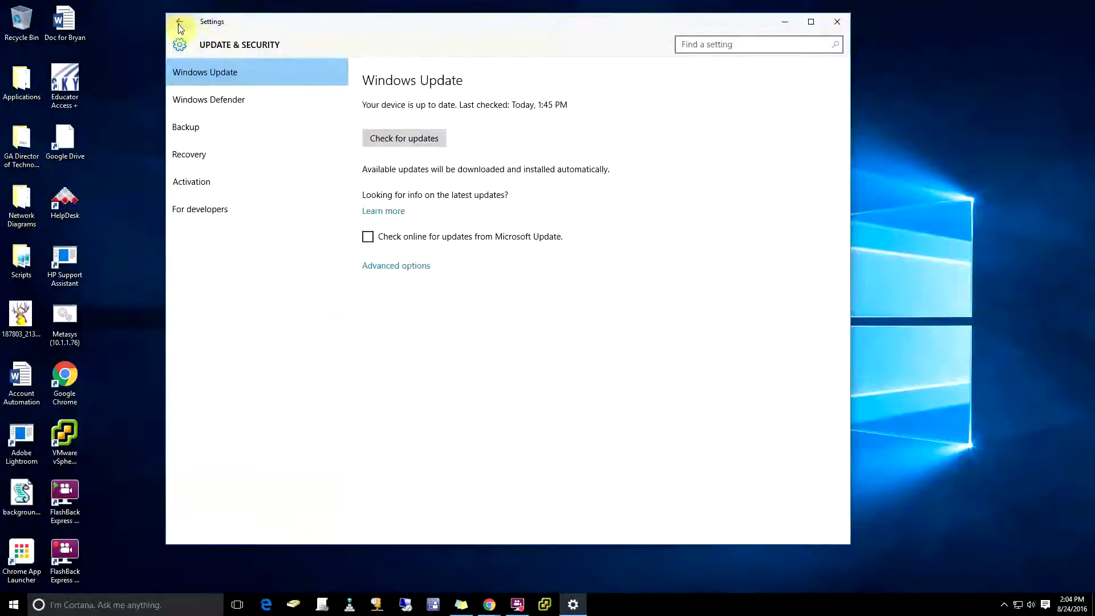
pyautogui.click(837, 22)
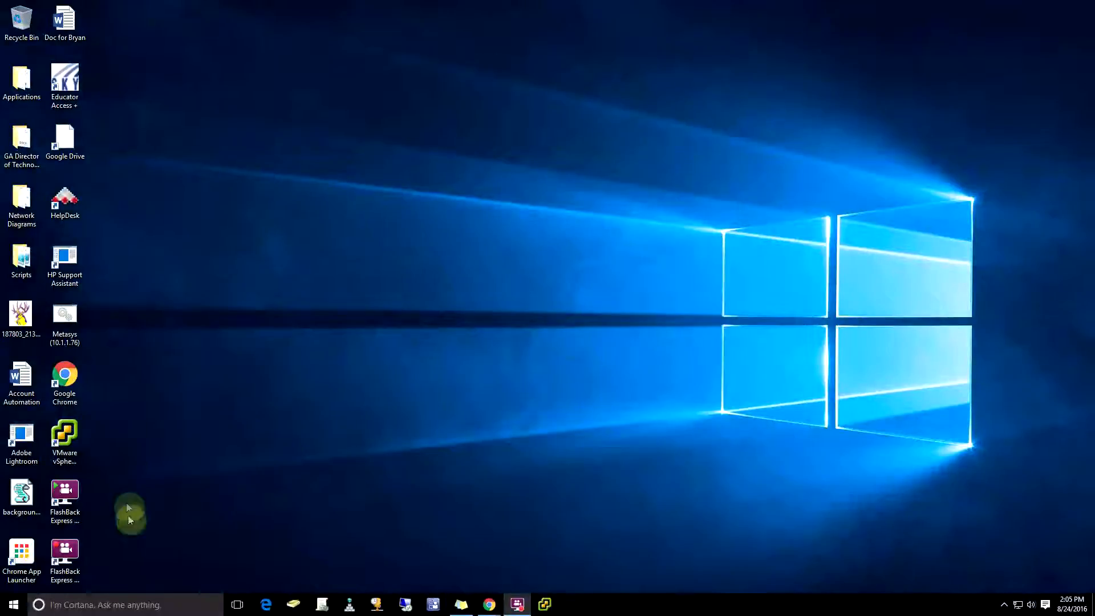
# Unpin the Contact Support, Candy Crush and Alarms & Clock tiles from the Start menu
pyautogui.click(14, 607)
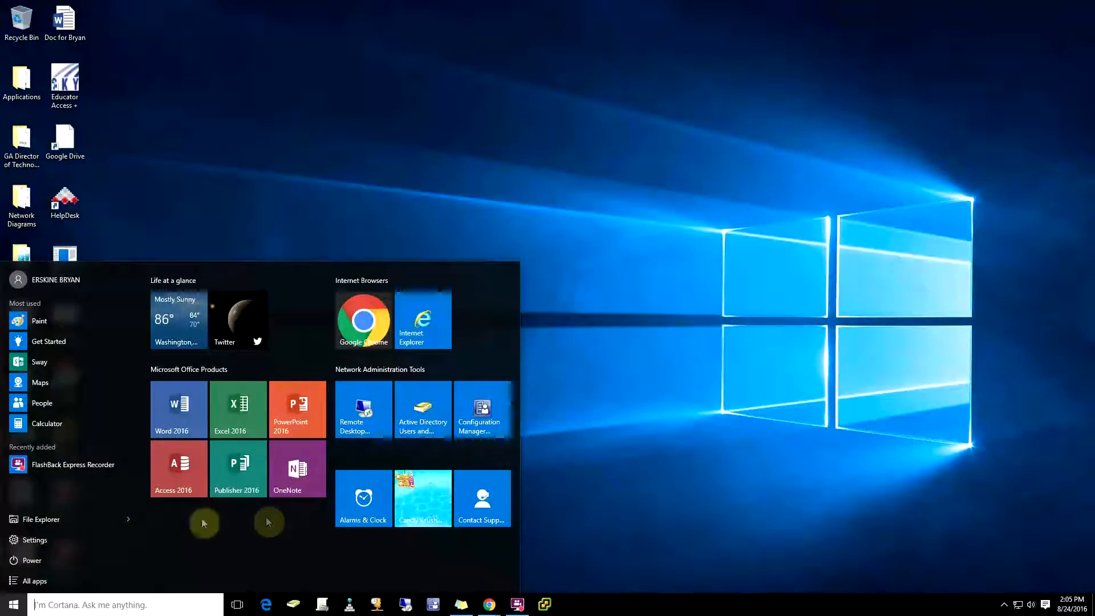
pyautogui.rightClick(489, 496)
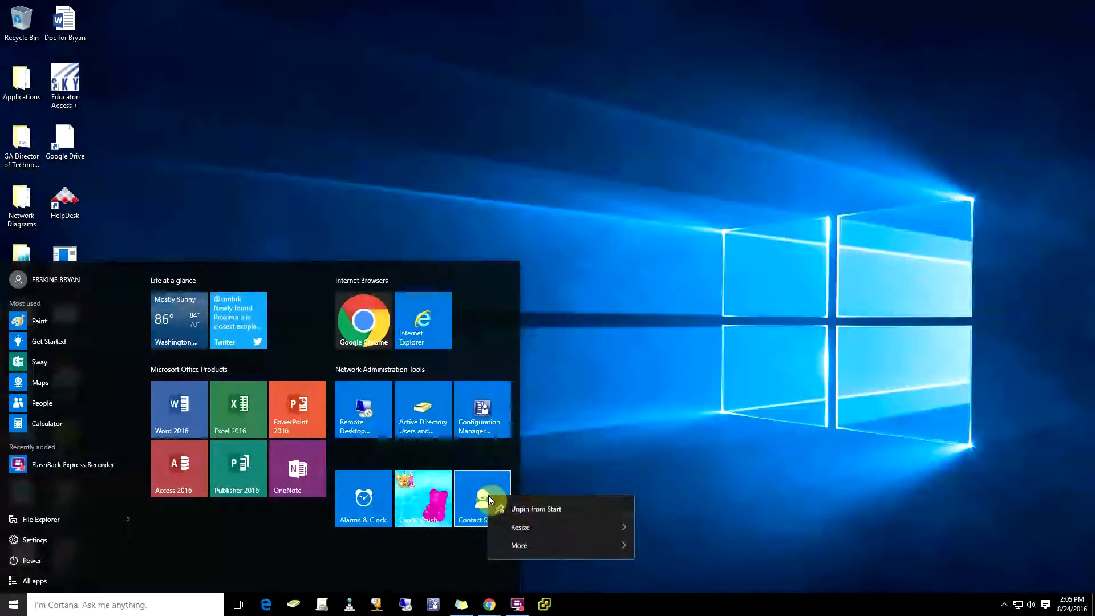
pyautogui.click(535, 509)
pyautogui.rightClick(404, 502)
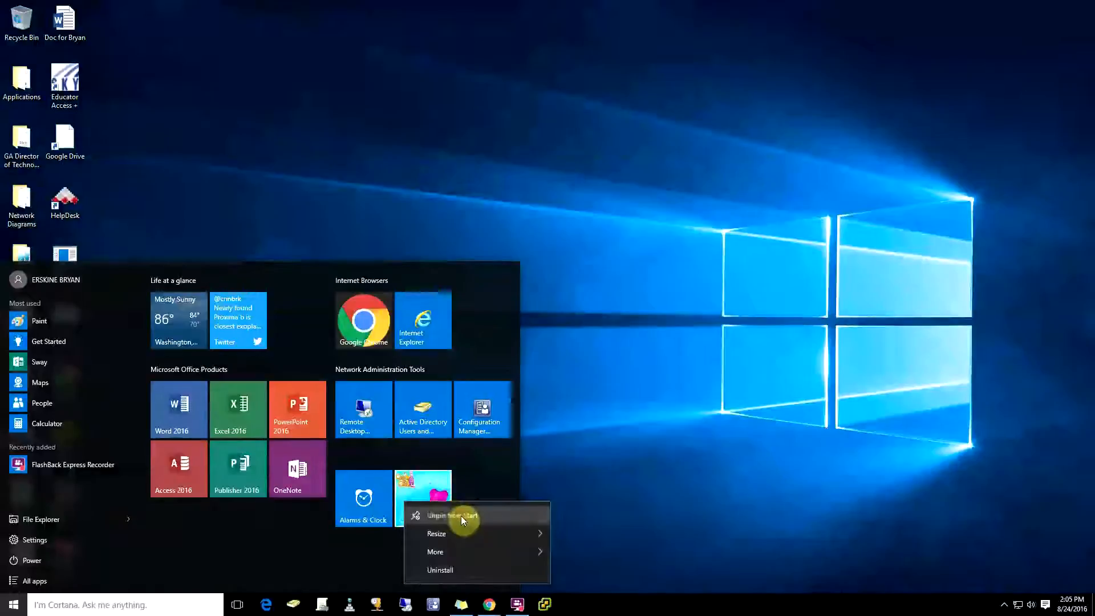
pyautogui.click(460, 510)
pyautogui.rightClick(358, 497)
pyautogui.click(415, 509)
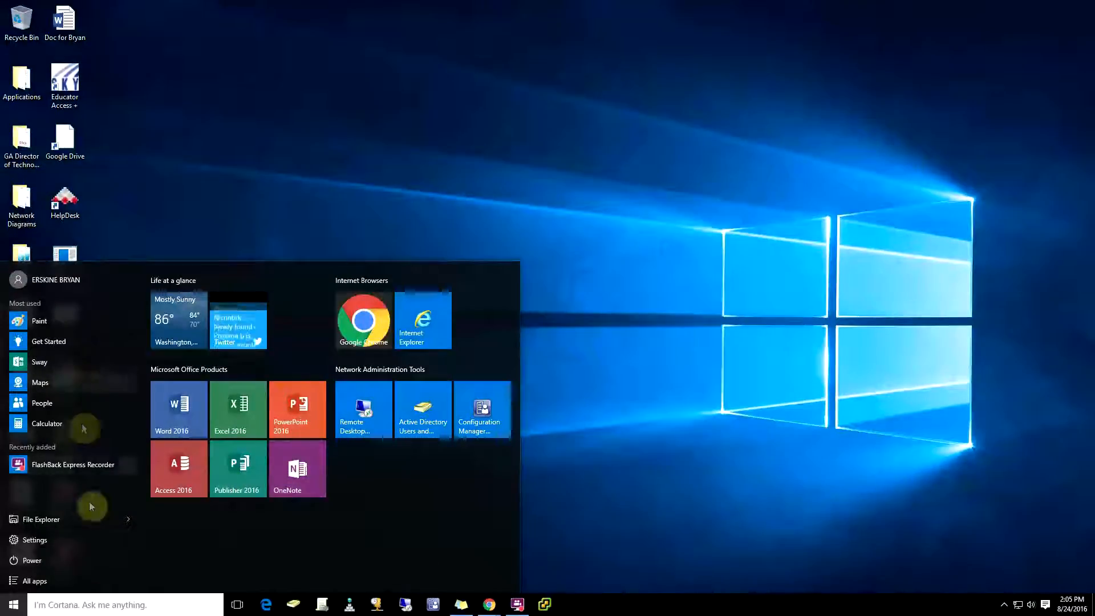
# Pin the Phone and Photos apps to the Start menu from the full list of apps
pyautogui.click(31, 584)
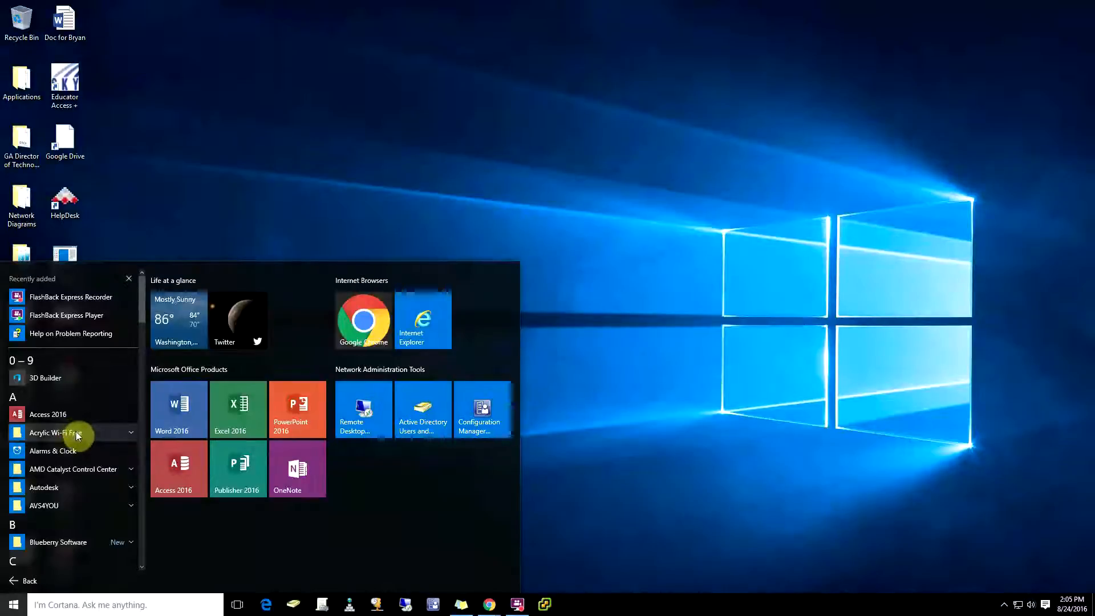
pyautogui.scroll(-5, 78, 435)
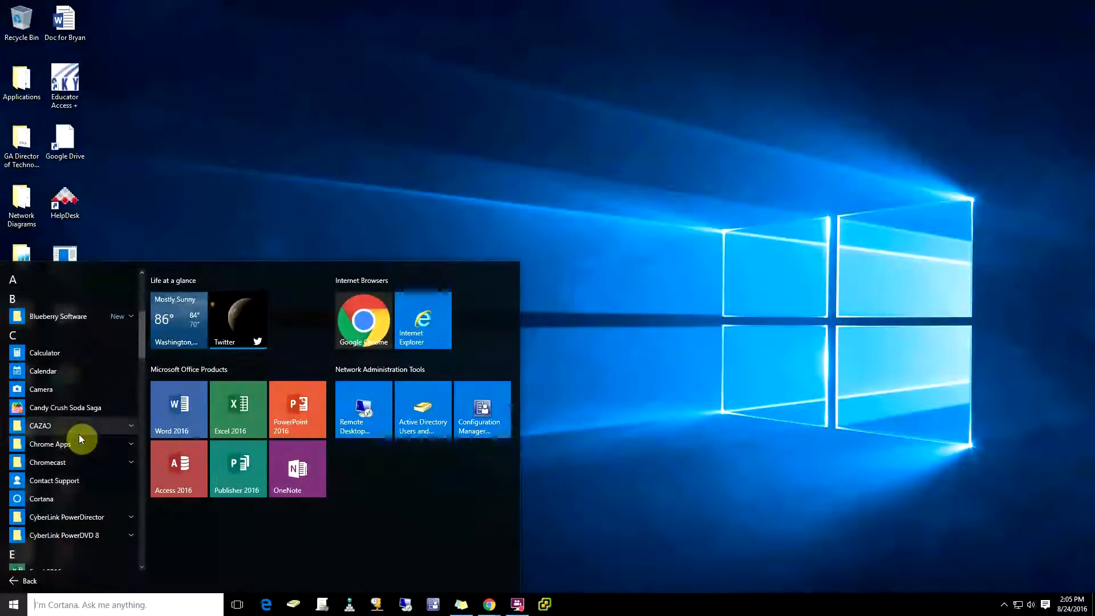
pyautogui.scroll(-4, 79, 438)
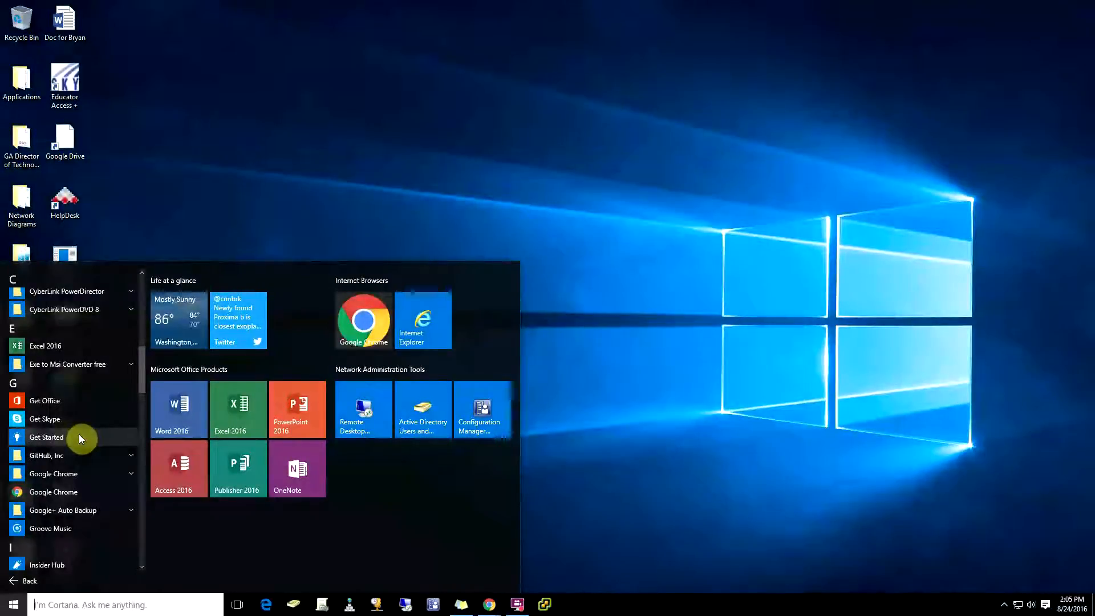
pyautogui.scroll(-3, 79, 436)
pyautogui.scroll(-3, 82, 445)
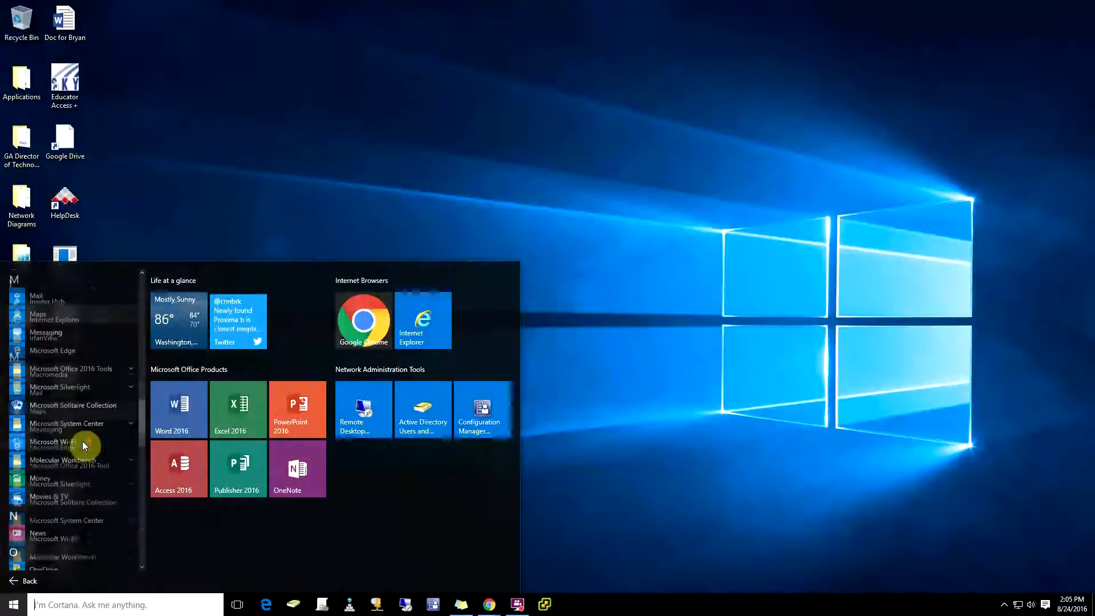
pyautogui.scroll(-2, 82, 440)
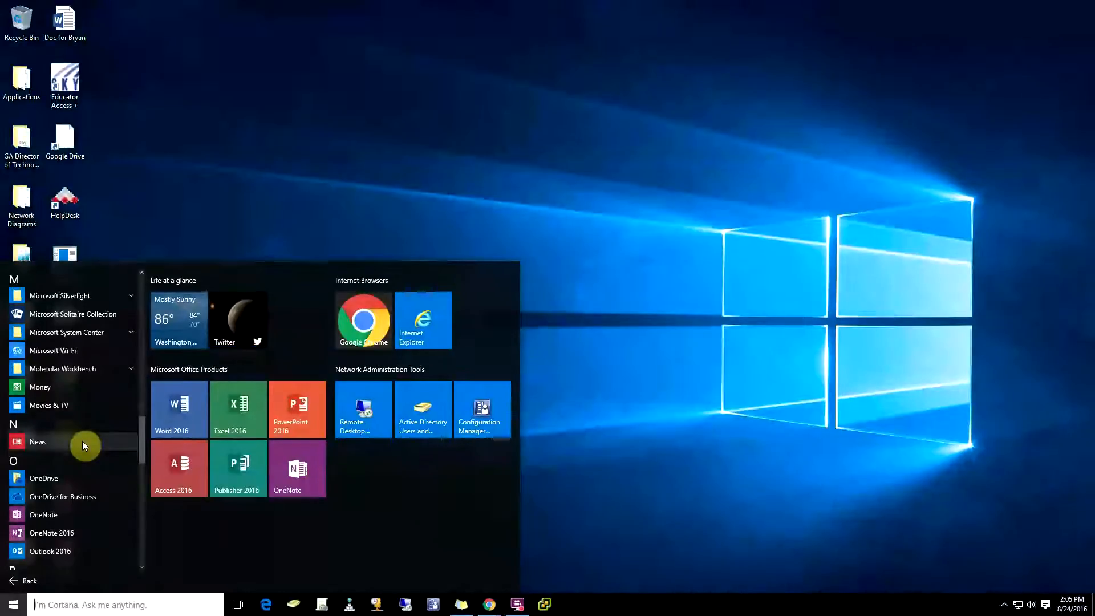
pyautogui.scroll(-3, 82, 441)
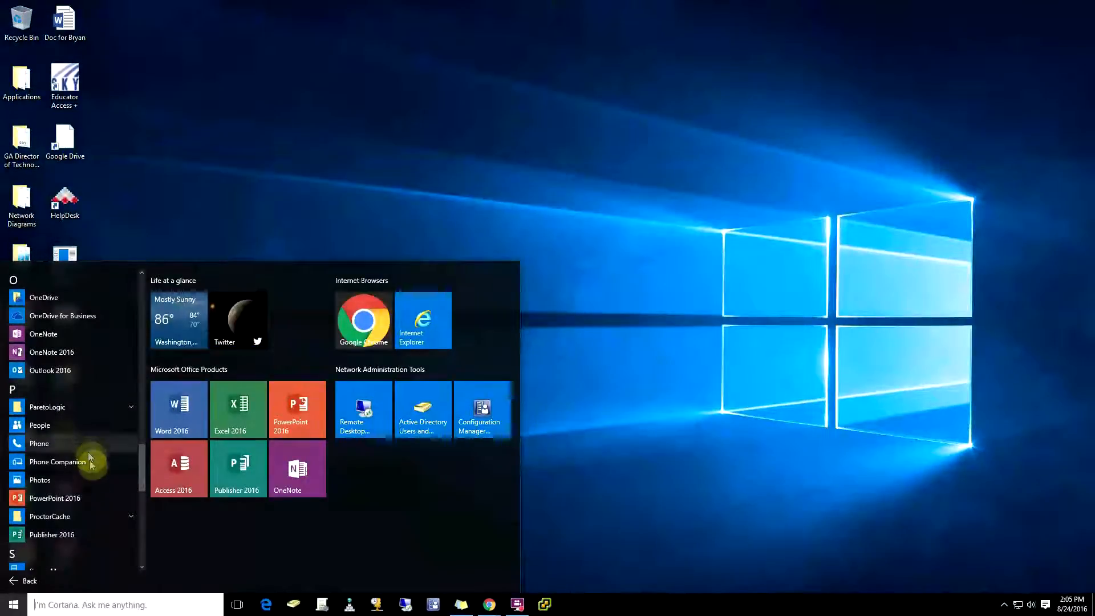
pyautogui.rightClick(42, 445)
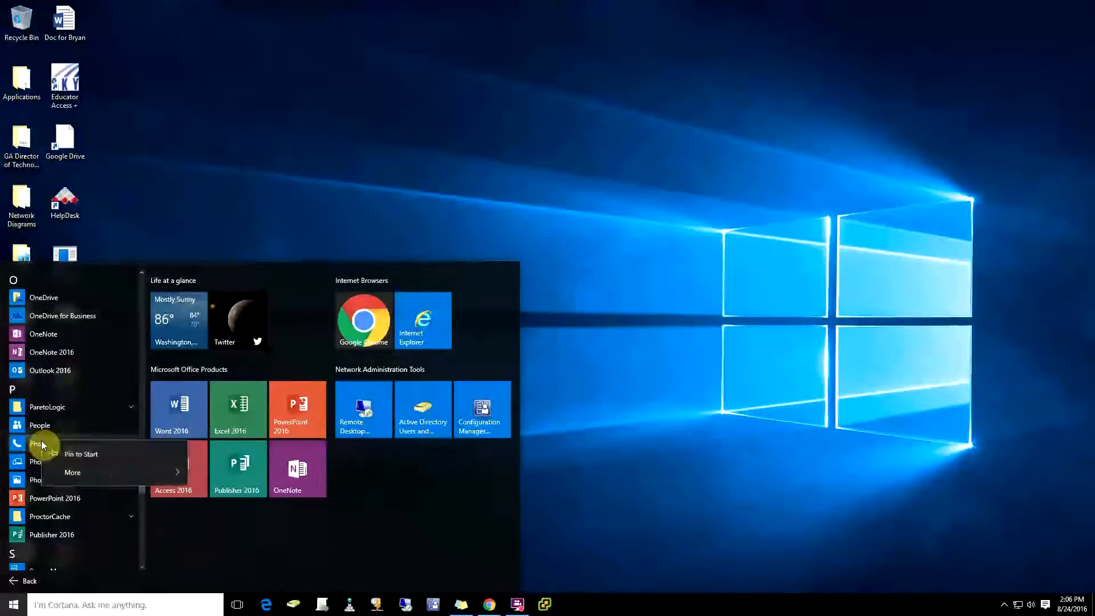
pyautogui.click(104, 457)
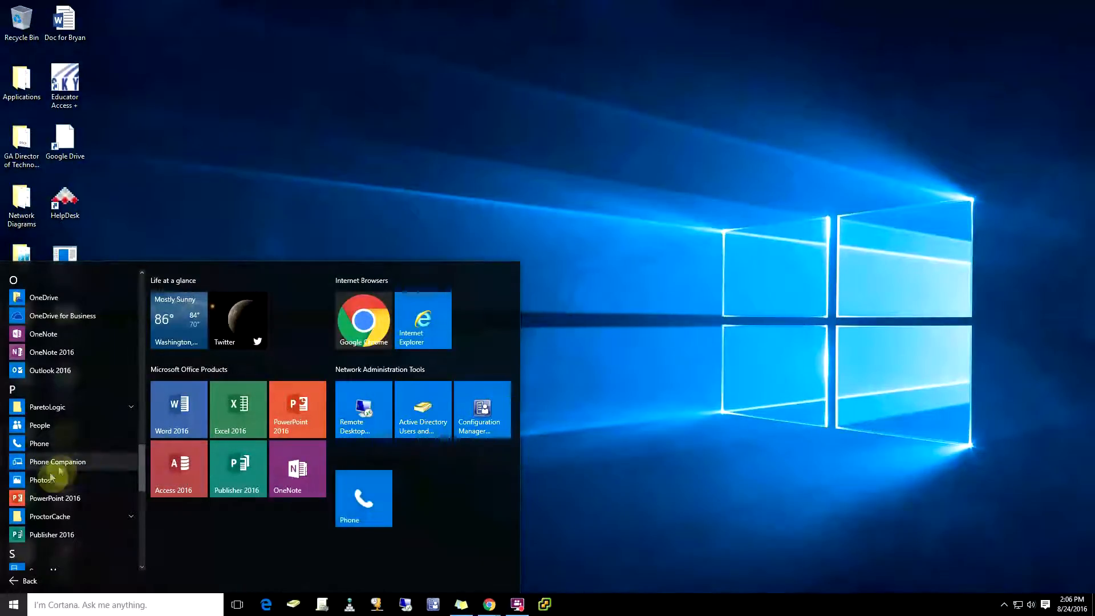
pyautogui.rightClick(45, 496)
pyautogui.click(88, 497)
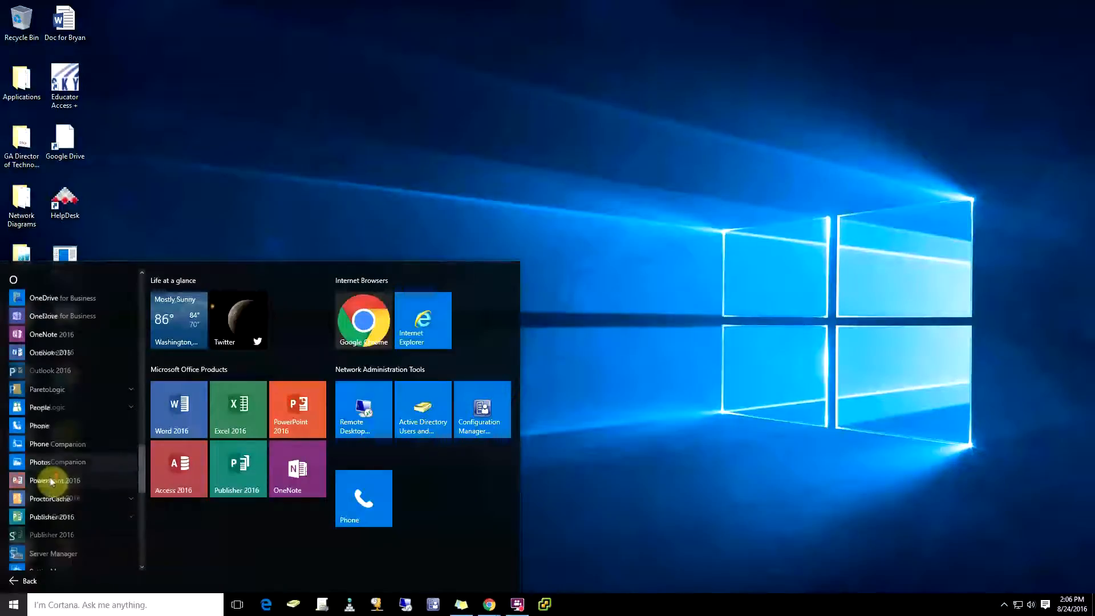
# Pin the Skype video and Spotify apps to the Start menu from the full list of apps
pyautogui.scroll(-3, 51, 479)
pyautogui.rightClick(59, 468)
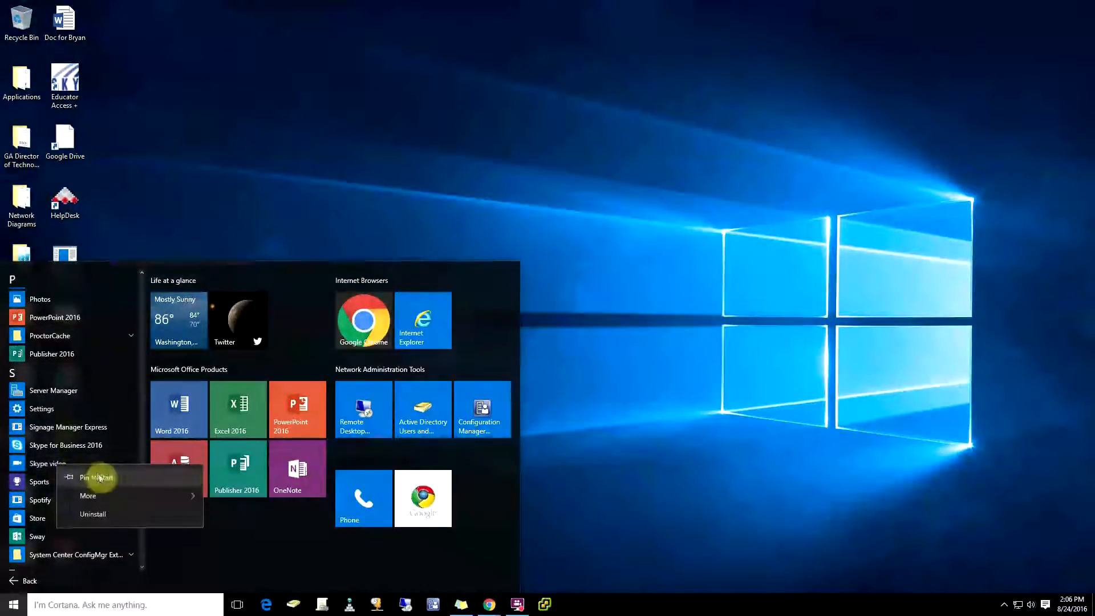
pyautogui.click(95, 480)
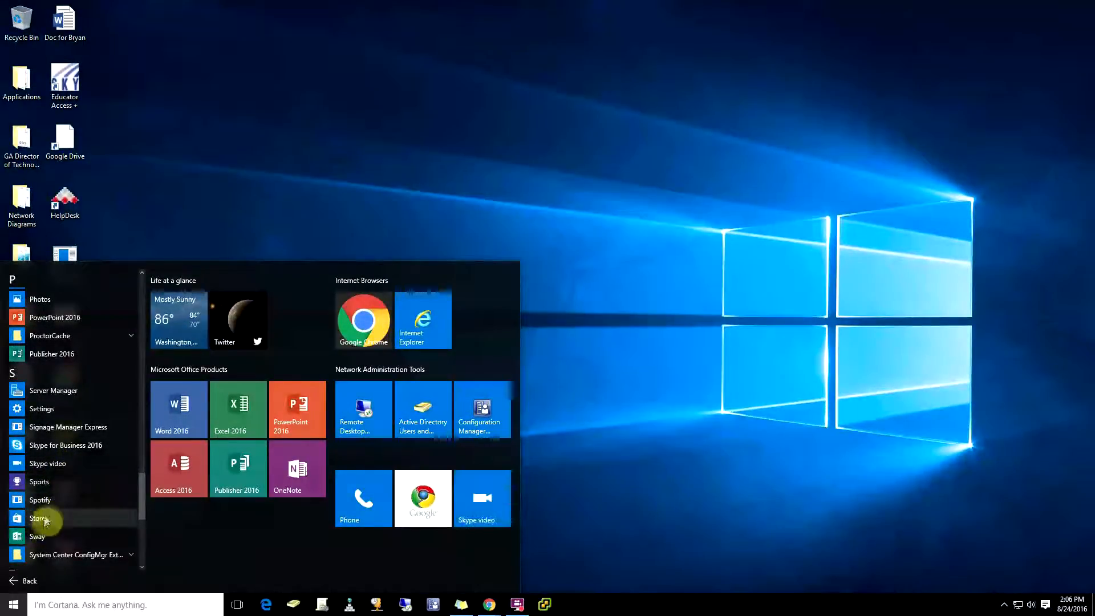
pyautogui.rightClick(48, 504)
pyautogui.click(87, 513)
# Unpin Weather from the Start menu through its entry in the full list of apps
pyautogui.scroll(-3, 73, 491)
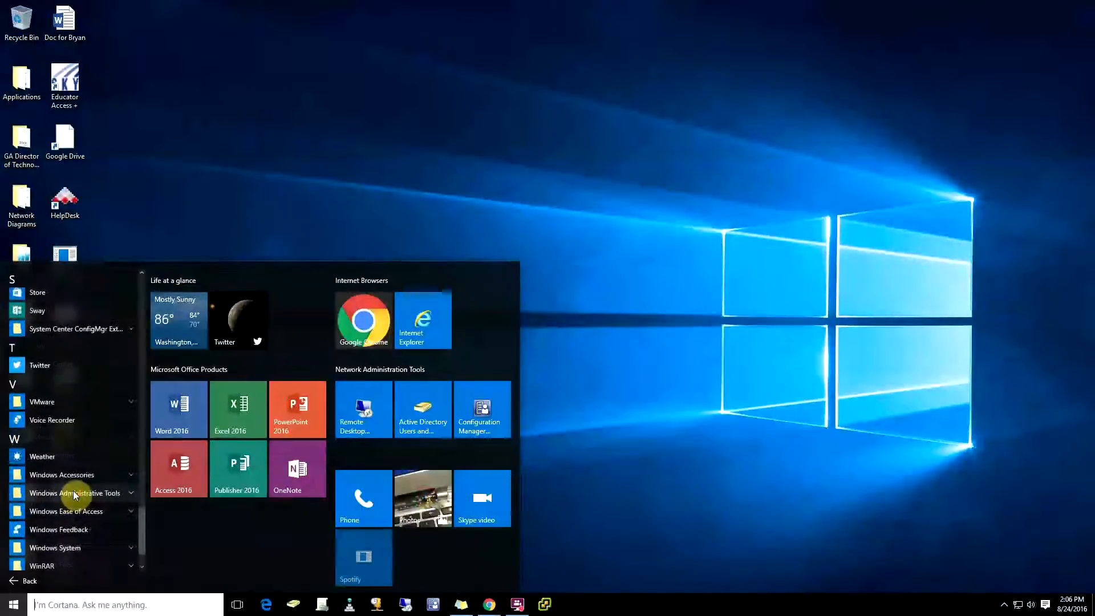
pyautogui.scroll(-3, 63, 450)
pyautogui.rightClick(53, 405)
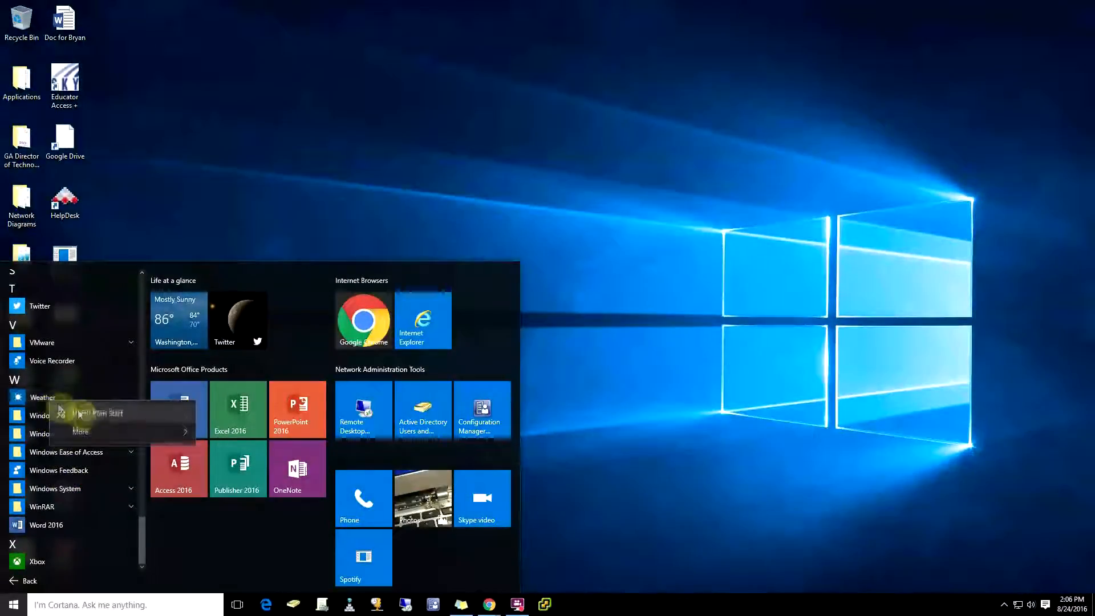
pyautogui.click(79, 416)
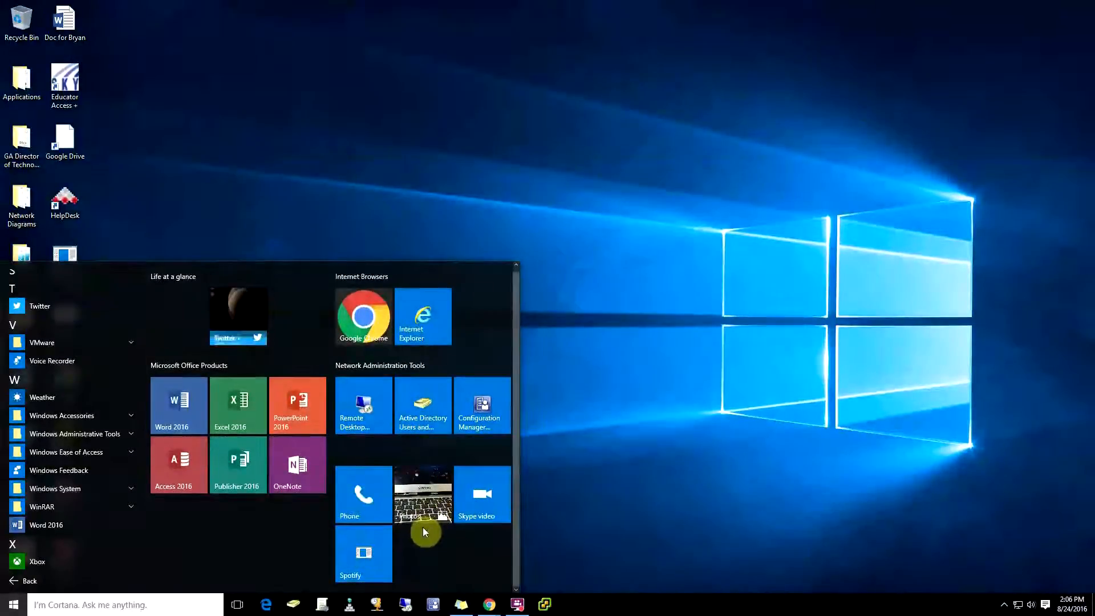
# Move the Phone tile into a new group below Microsoft Office Products, name the group Communication, and add the Skype video tile to it
pyautogui.moveTo(368, 510)
pyautogui.mouseDown()
pyautogui.moveTo(262, 535)
pyautogui.moveTo(216, 531)
pyautogui.moveTo(381, 520)
pyautogui.moveTo(388, 507)
pyautogui.mouseUp()
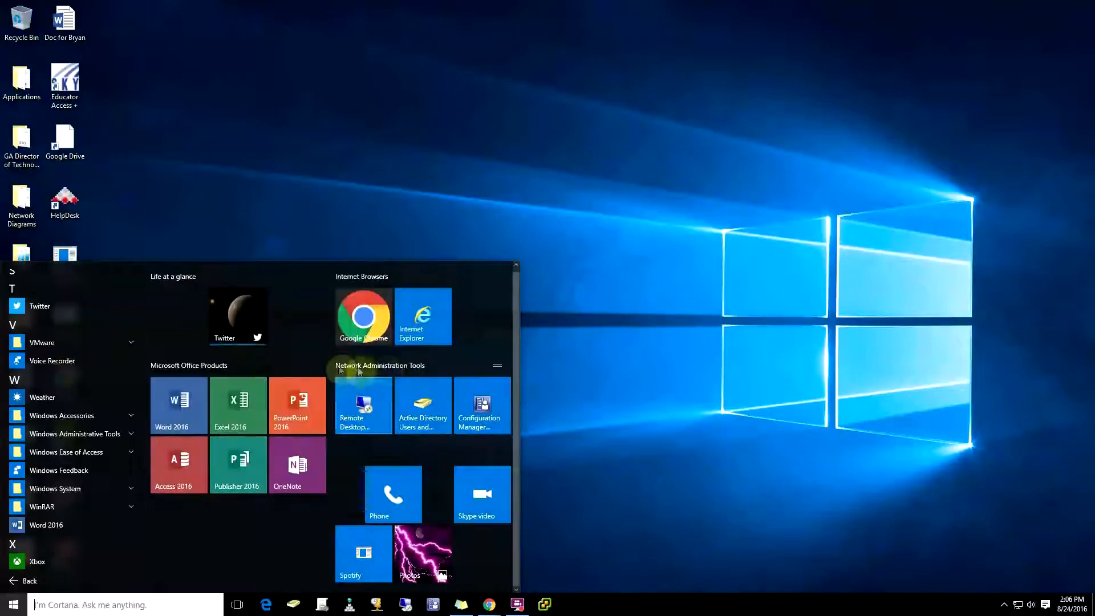
pyautogui.moveTo(398, 492); pyautogui.dragTo(184, 522)
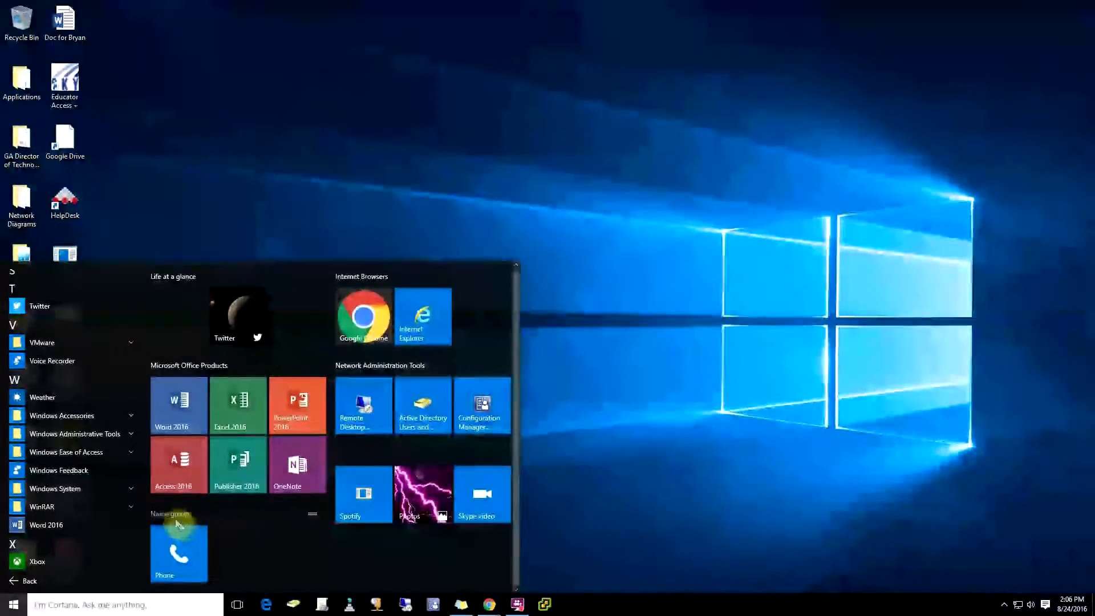
pyautogui.click(171, 514)
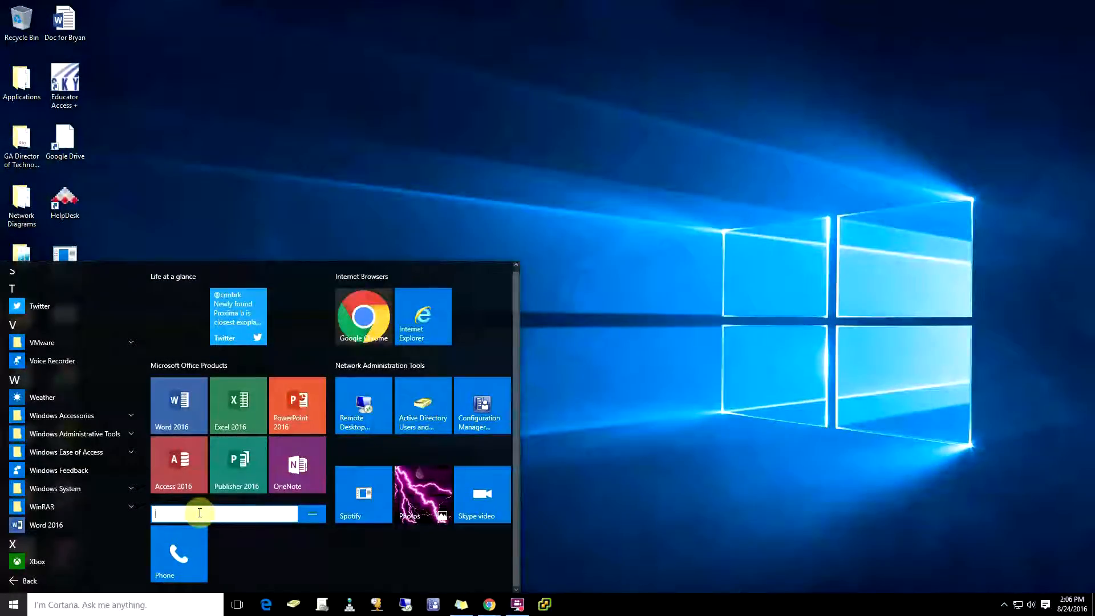
pyautogui.write('Communication')
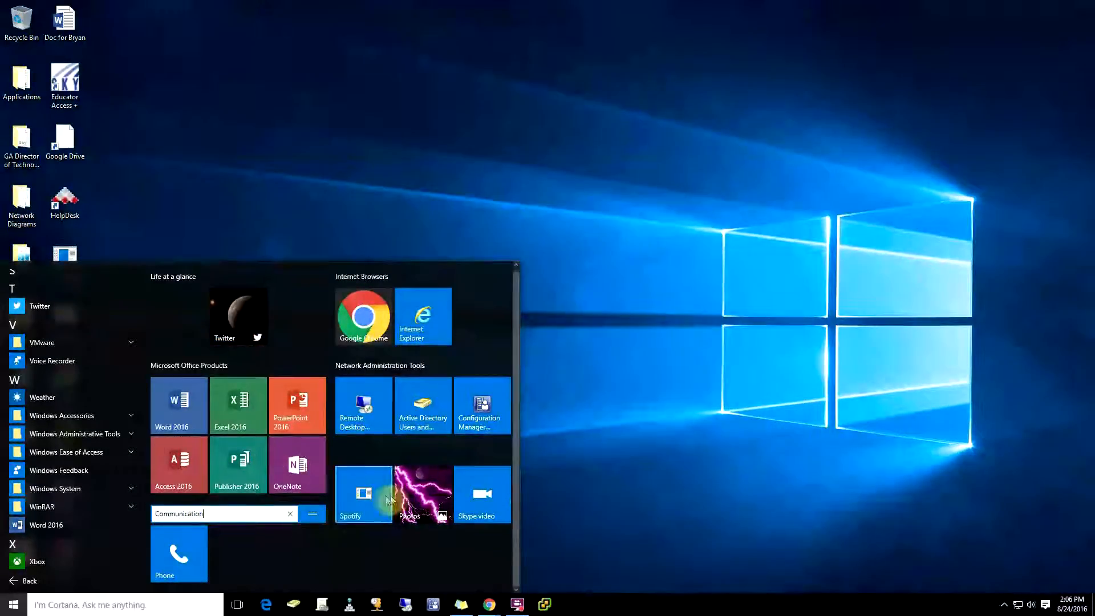
pyautogui.moveTo(484, 496); pyautogui.dragTo(230, 552)
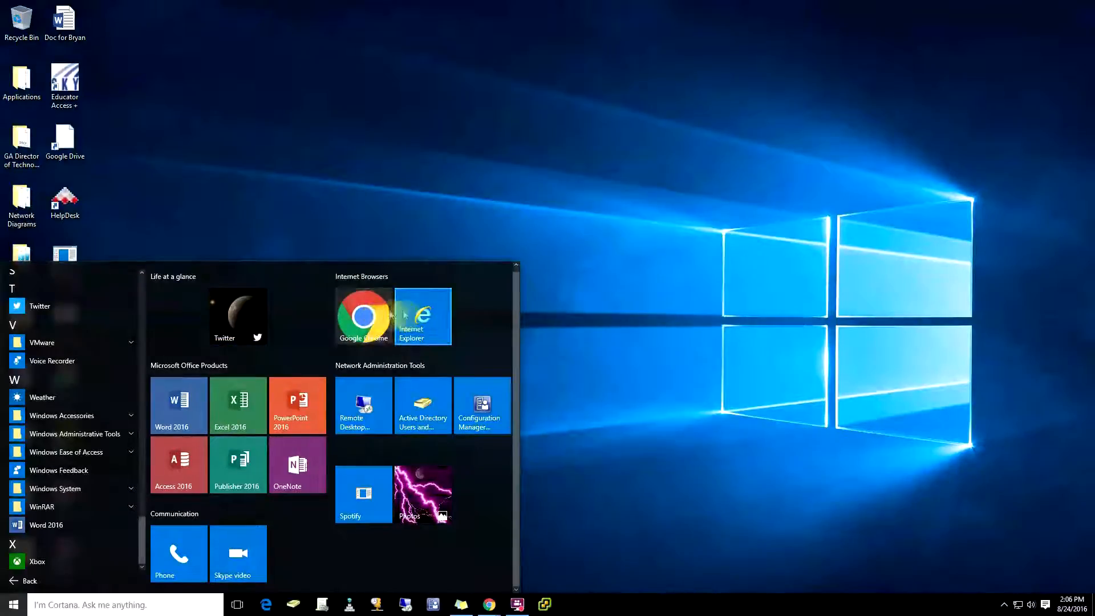
# Launch Word 2016 from its Start menu tile, dismiss the First things first dialog and close Word
pyautogui.click(189, 411)
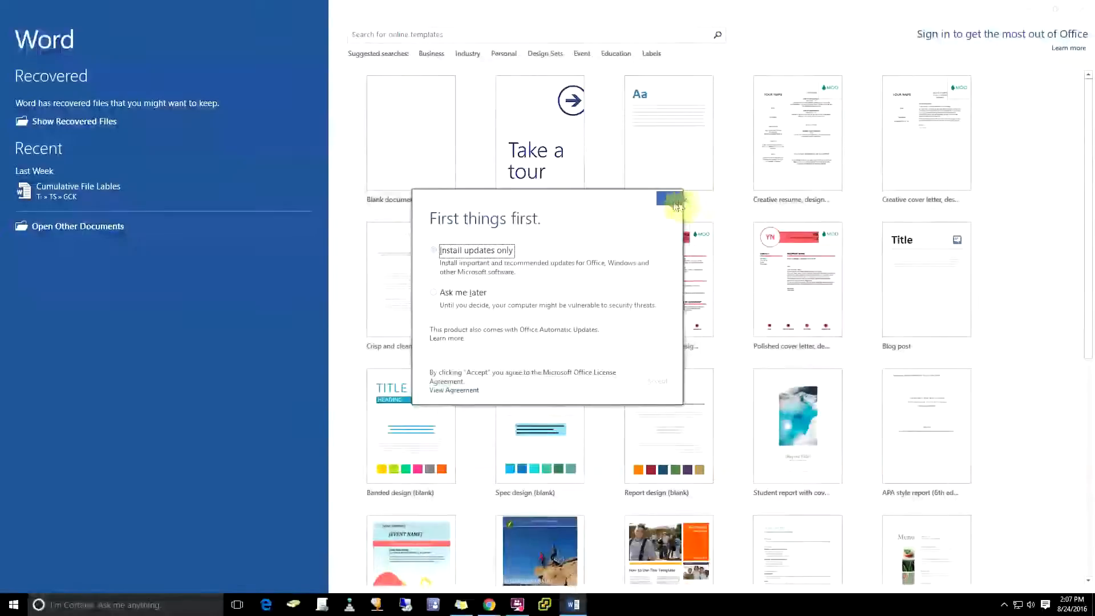
pyautogui.click(677, 200)
pyautogui.click(1078, 12)
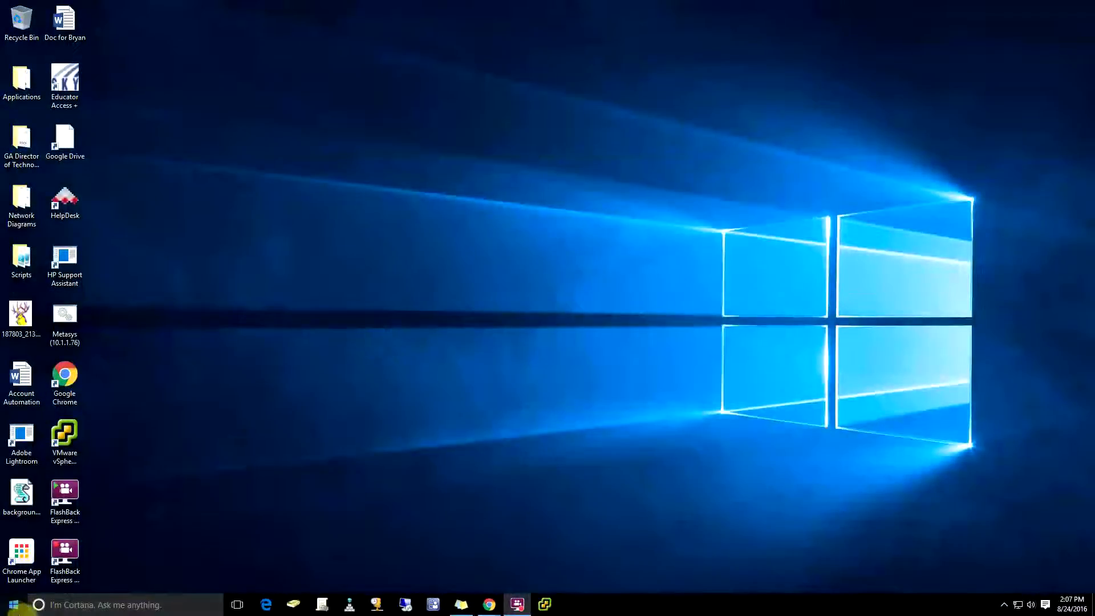
# Unpin the Phone, Skype video, Spotify and Photos tiles from the Start menu and close the menu
pyautogui.click(14, 603)
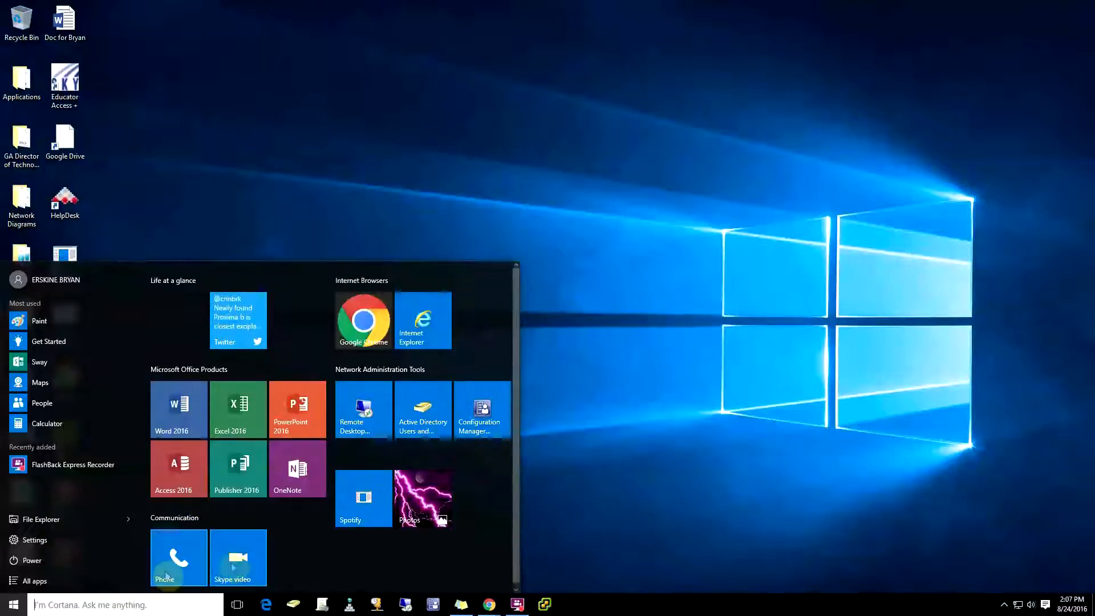
pyautogui.rightClick(177, 556)
pyautogui.click(221, 502)
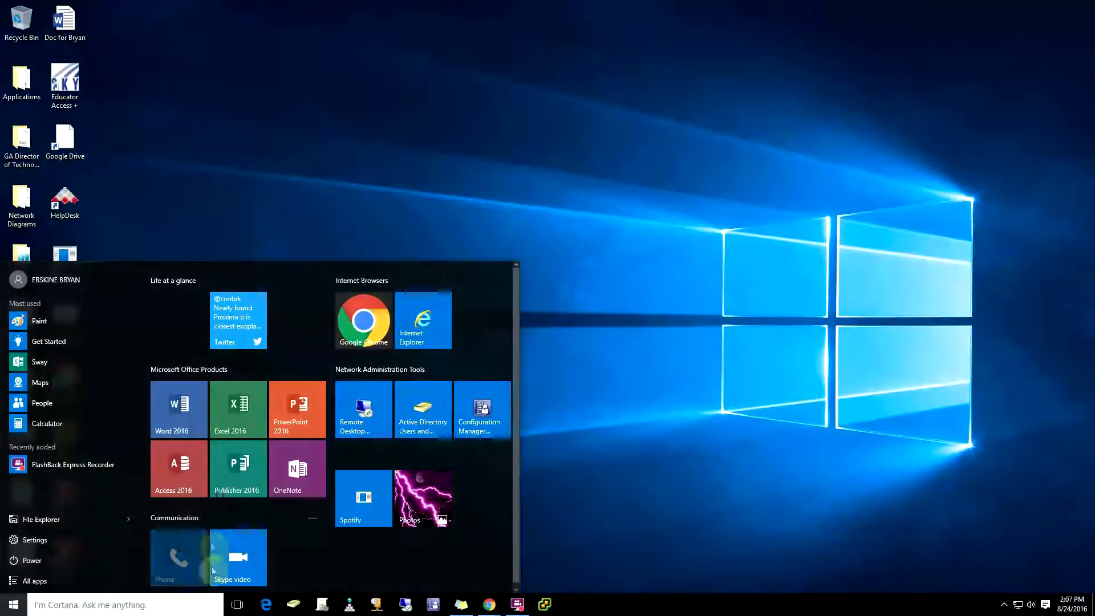
pyautogui.rightClick(224, 559)
pyautogui.click(254, 495)
pyautogui.rightClick(369, 500)
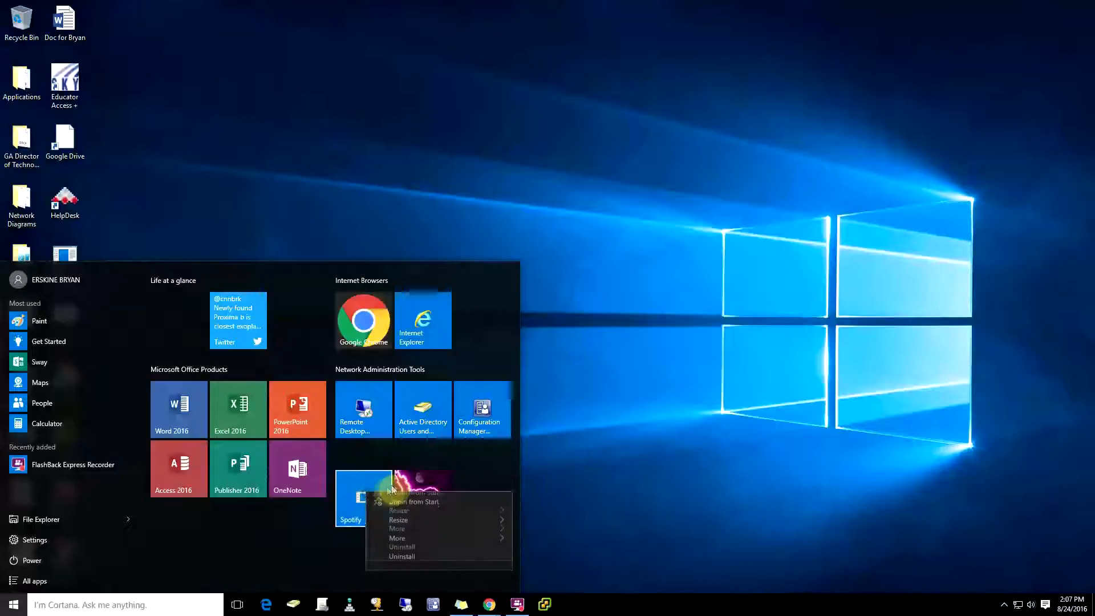
pyautogui.click(419, 500)
pyautogui.rightClick(420, 500)
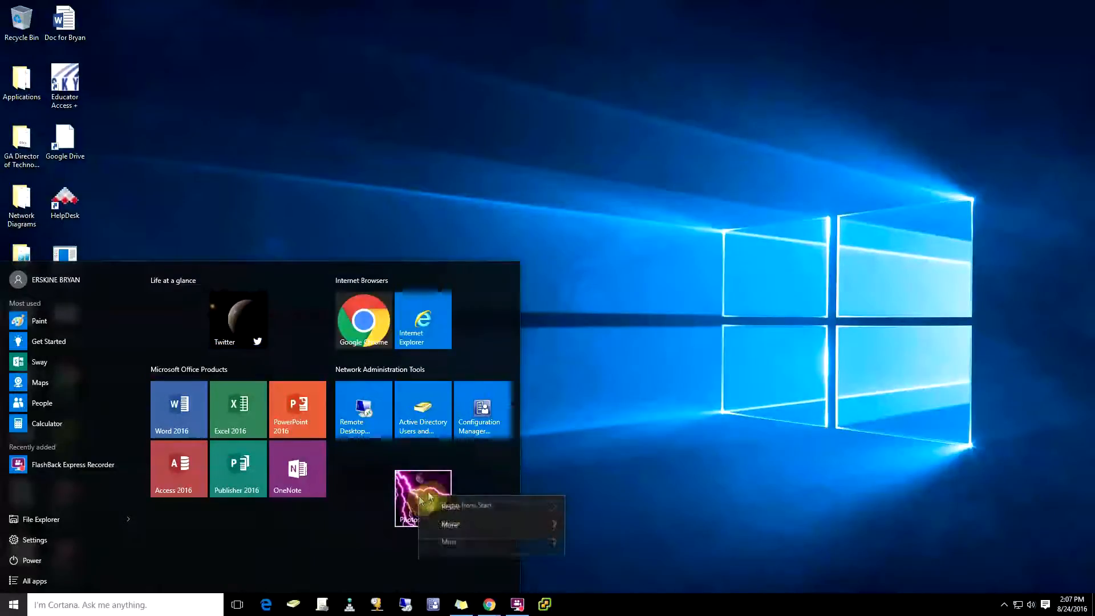
pyautogui.click(452, 509)
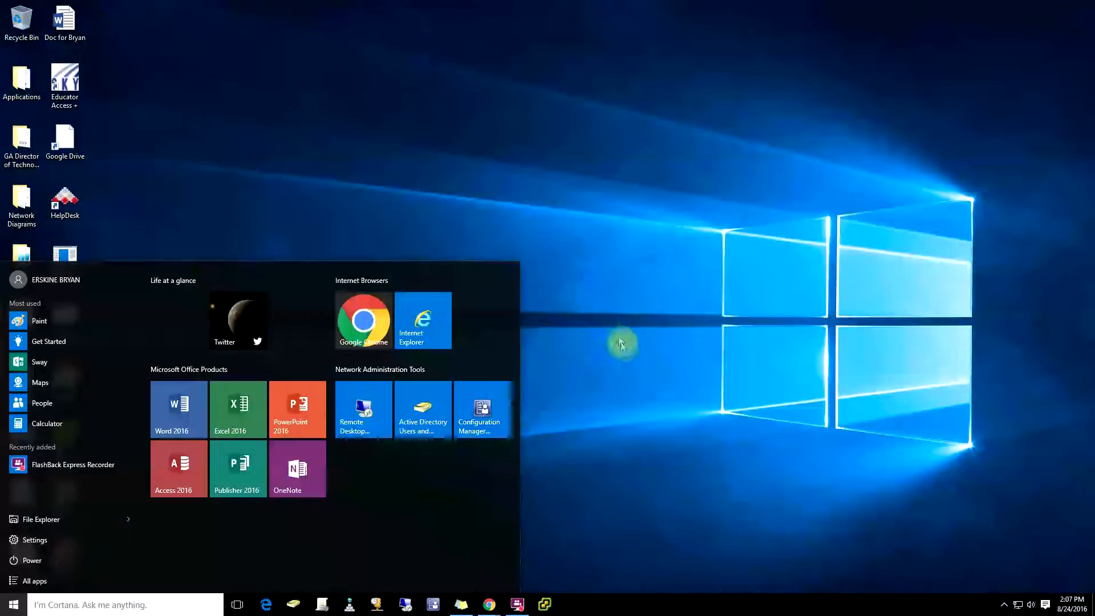
pyautogui.click(618, 321)
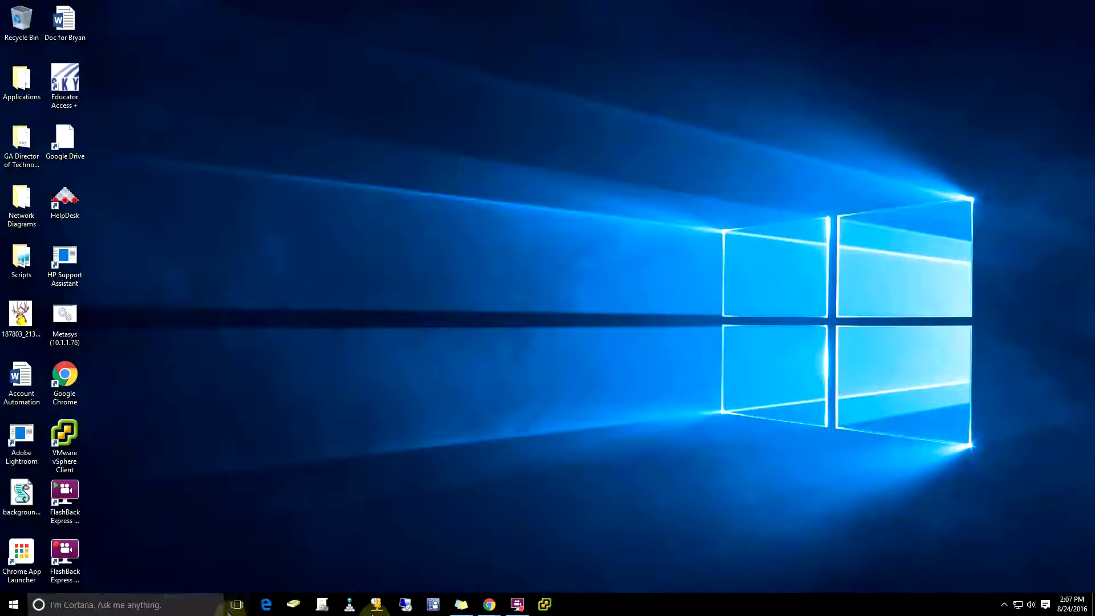
# Pin the Contact Support app to the taskbar from the full list of apps
pyautogui.click(14, 605)
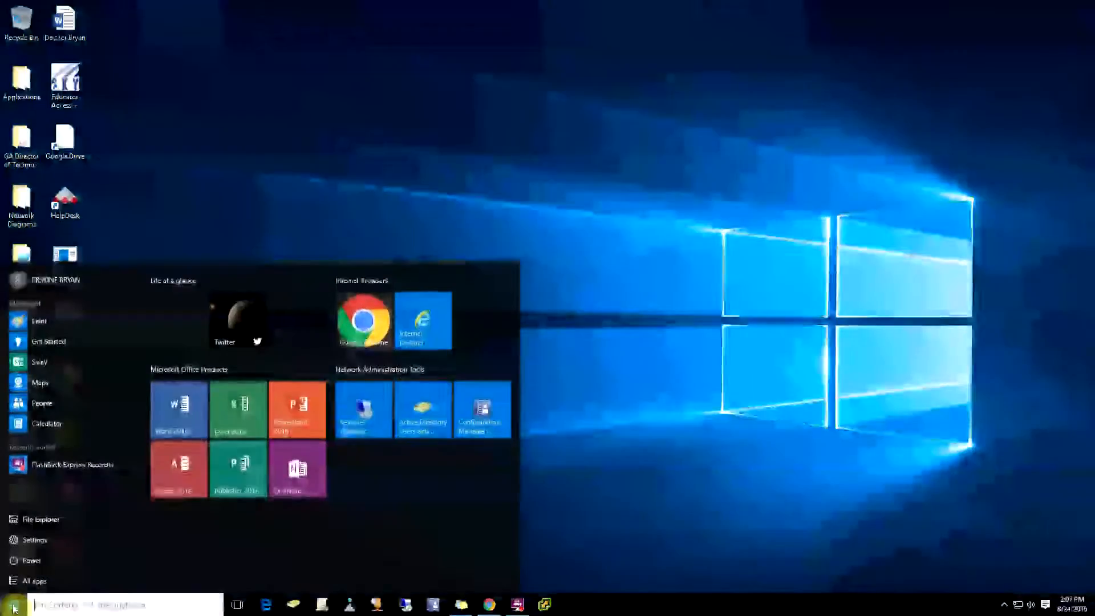
pyautogui.click(34, 581)
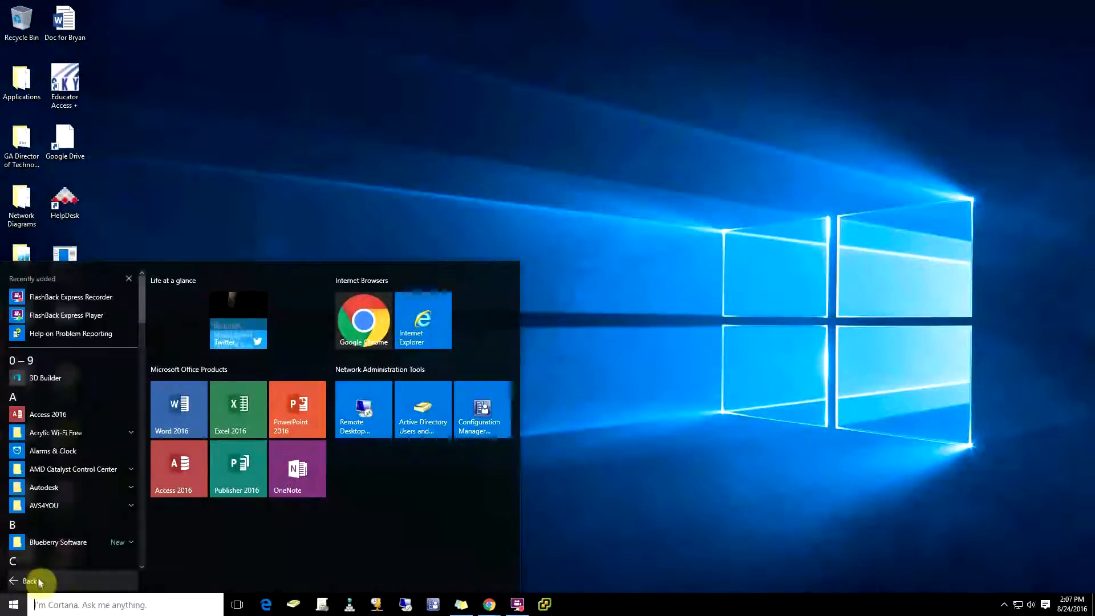
pyautogui.scroll(-3, 76, 482)
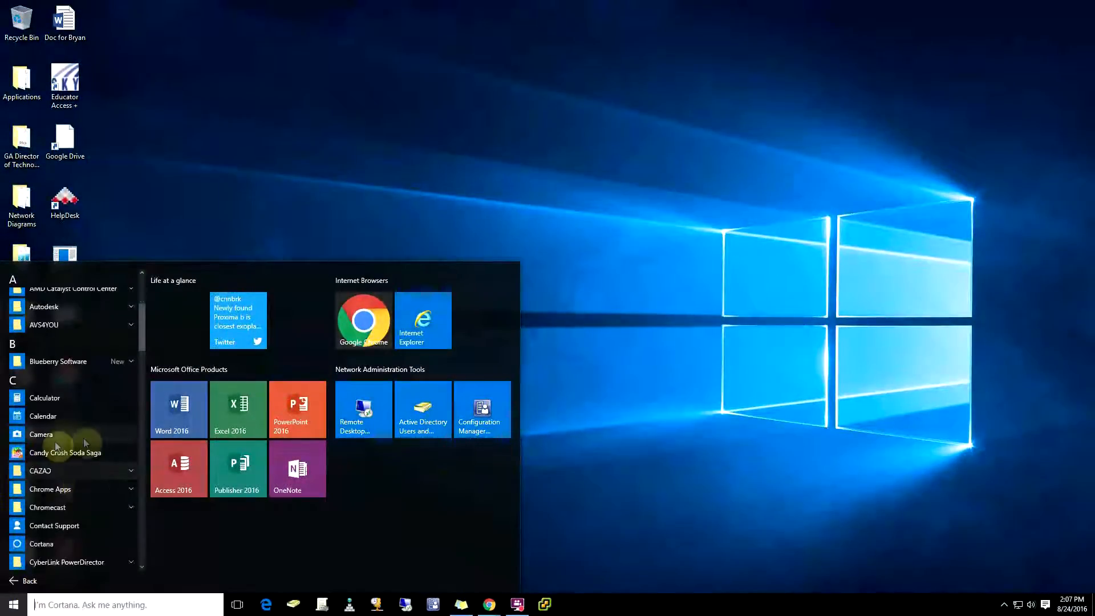
pyautogui.rightClick(45, 524)
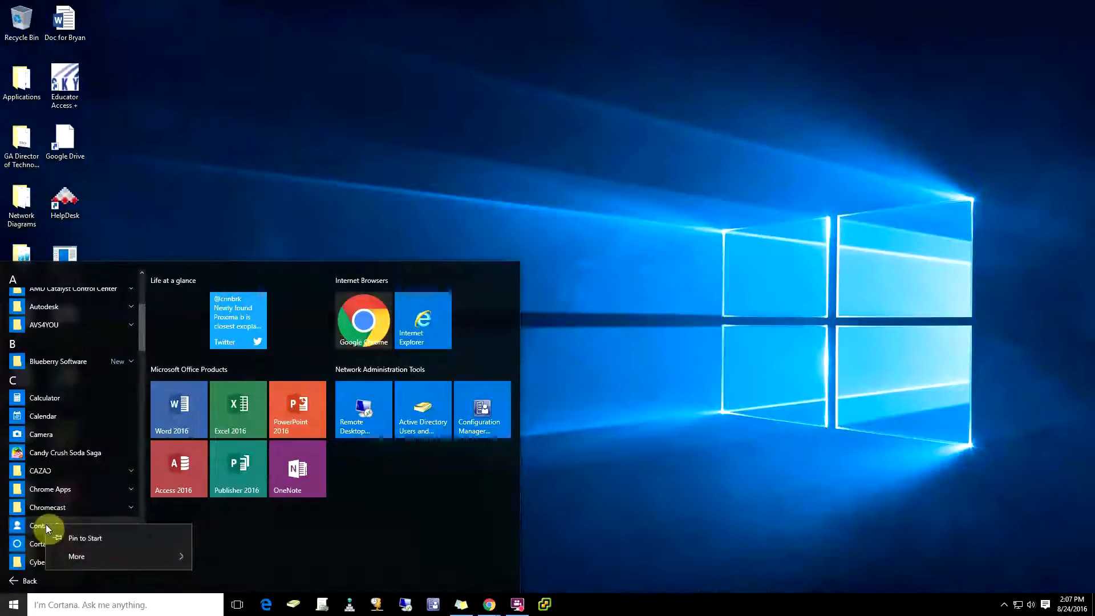
pyautogui.click(79, 553)
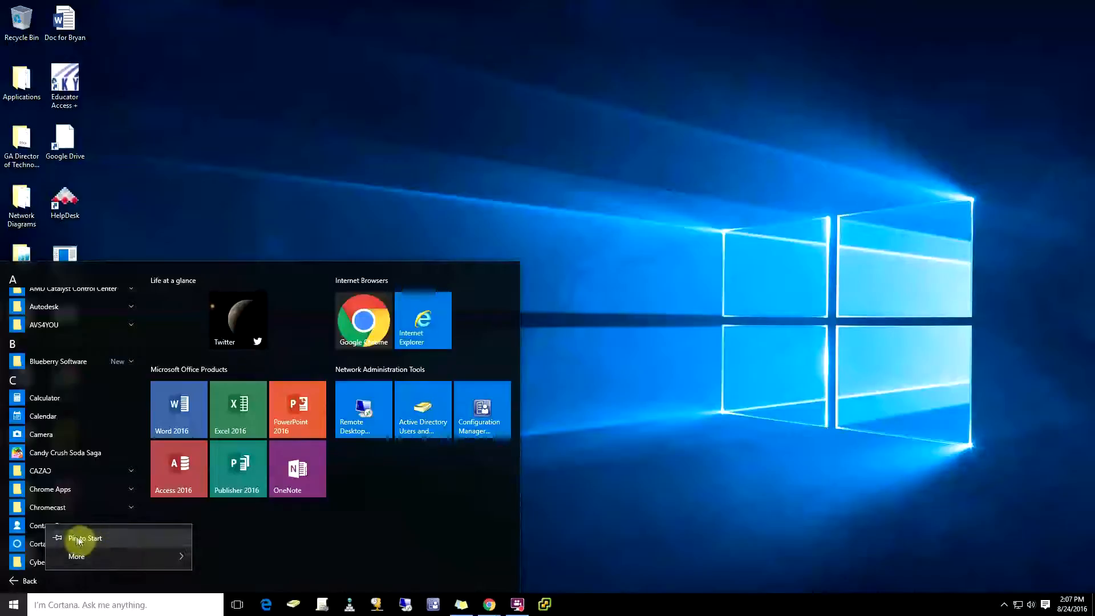
pyautogui.click(245, 516)
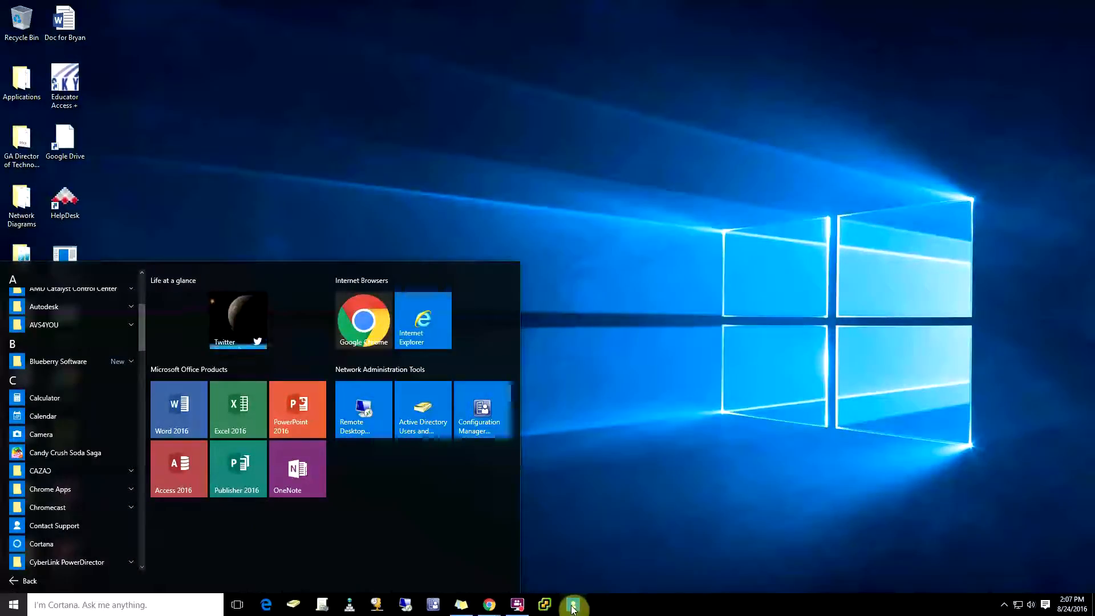
# Launch the VMware vSphere Client from its pinned taskbar shortcut and close its login window
pyautogui.click(545, 605)
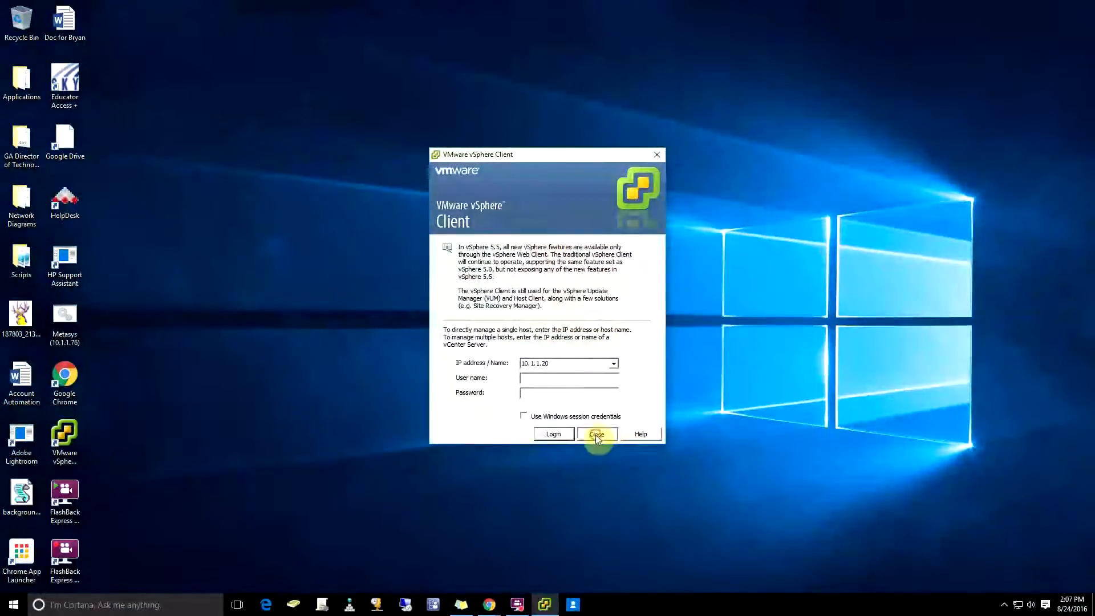
pyautogui.click(597, 434)
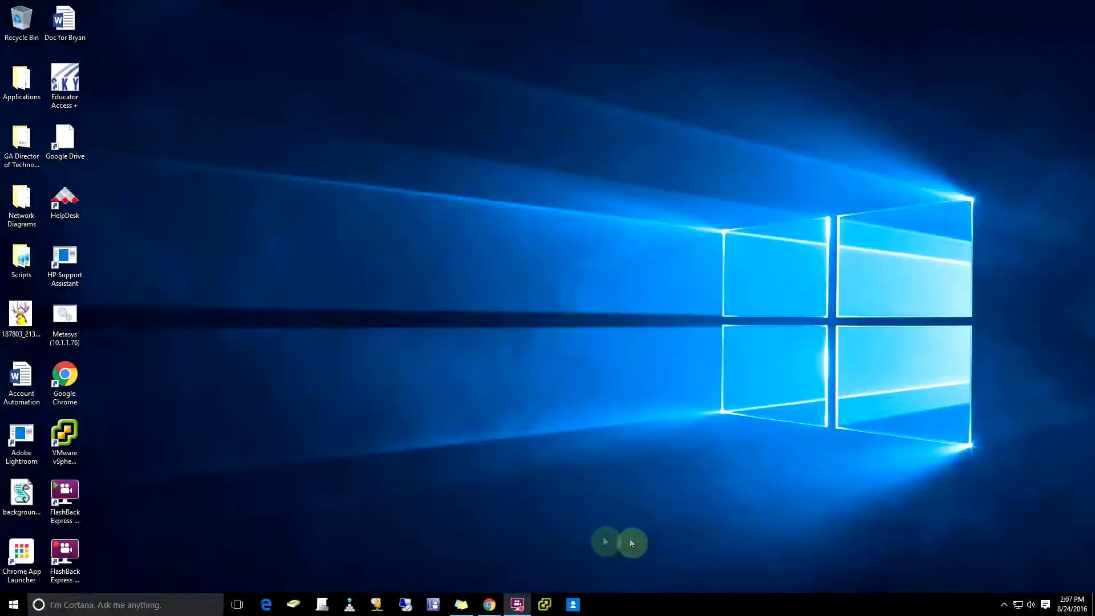
# Unpin Contact Support from the taskbar and briefly review the Start menu before closing it
pyautogui.rightClick(573, 609)
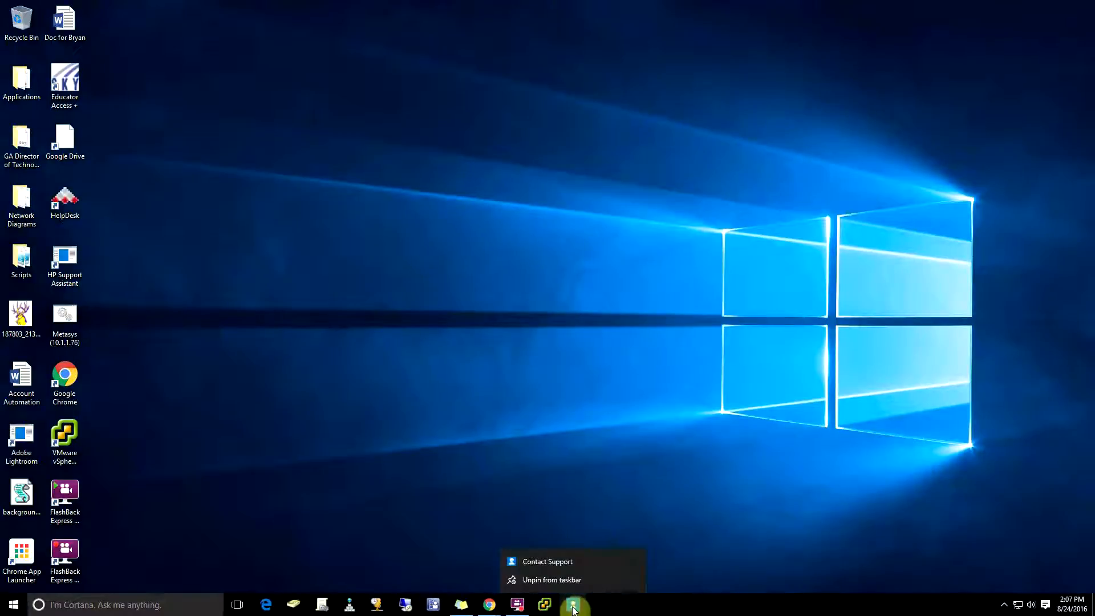
pyautogui.click(545, 581)
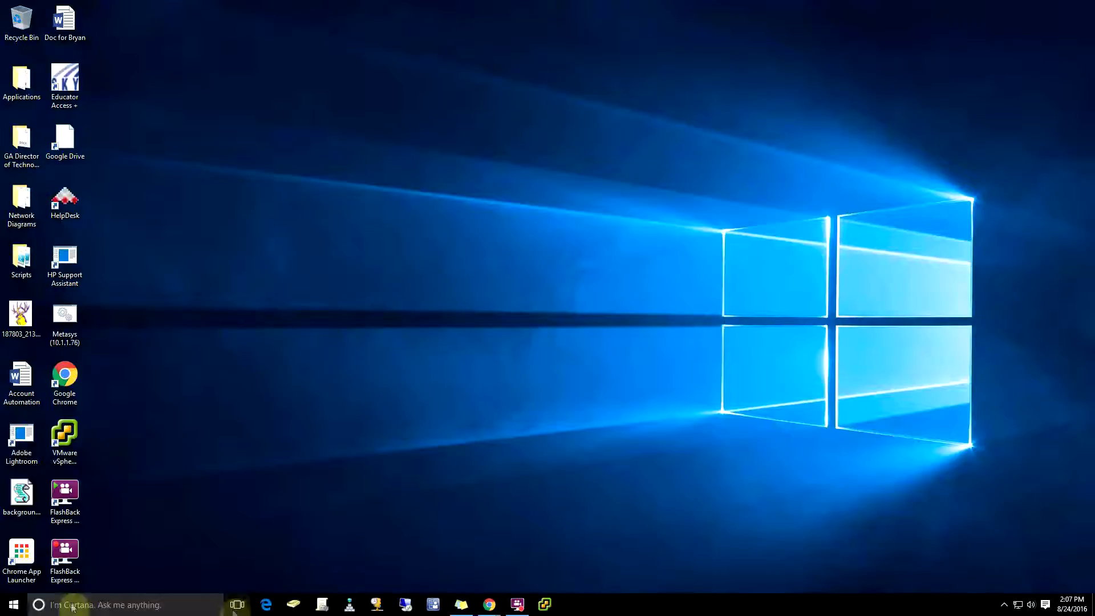
pyautogui.click(12, 605)
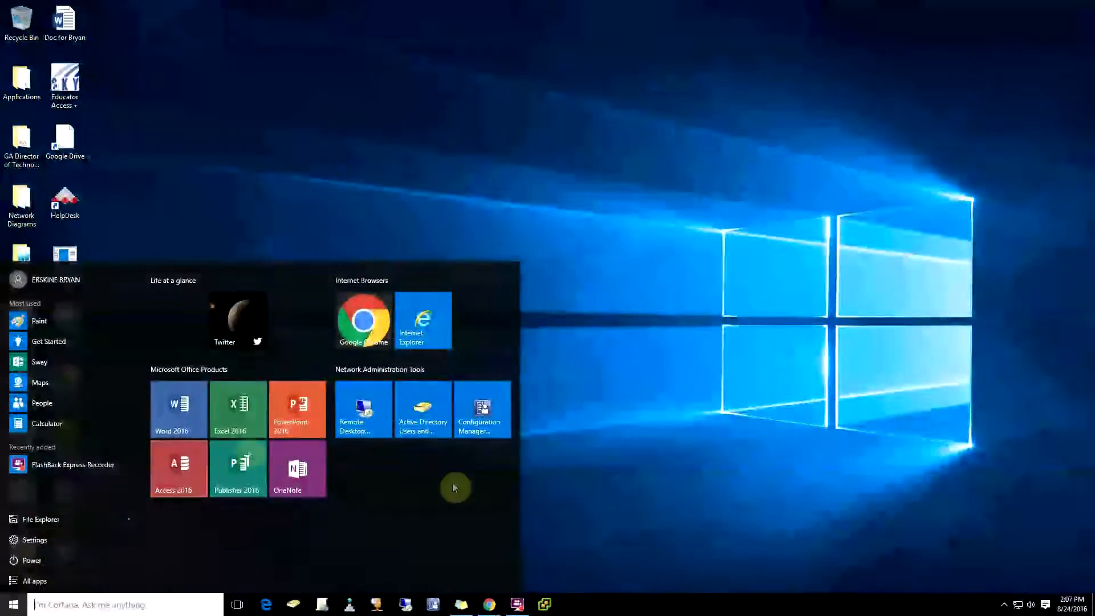
pyautogui.click(631, 329)
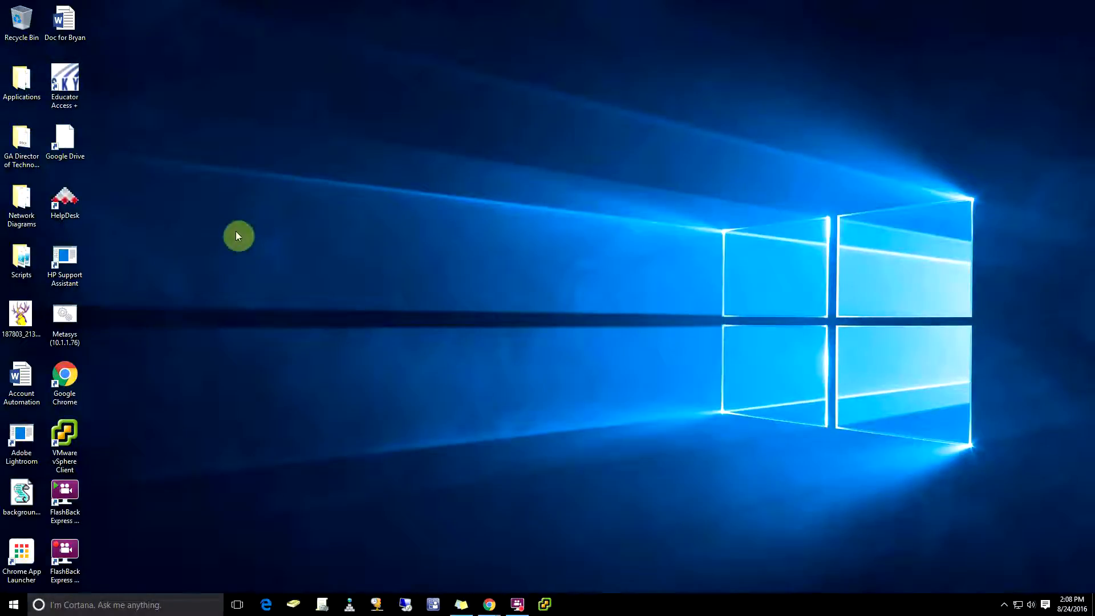
# Arrange the Google Chrome, VMware vSphere, FlashBack Express, HelpDesk and Educator Access+ desktop shortcuts in a separate column away from the other icons
pyautogui.moveTo(64, 377); pyautogui.dragTo(100, 370)
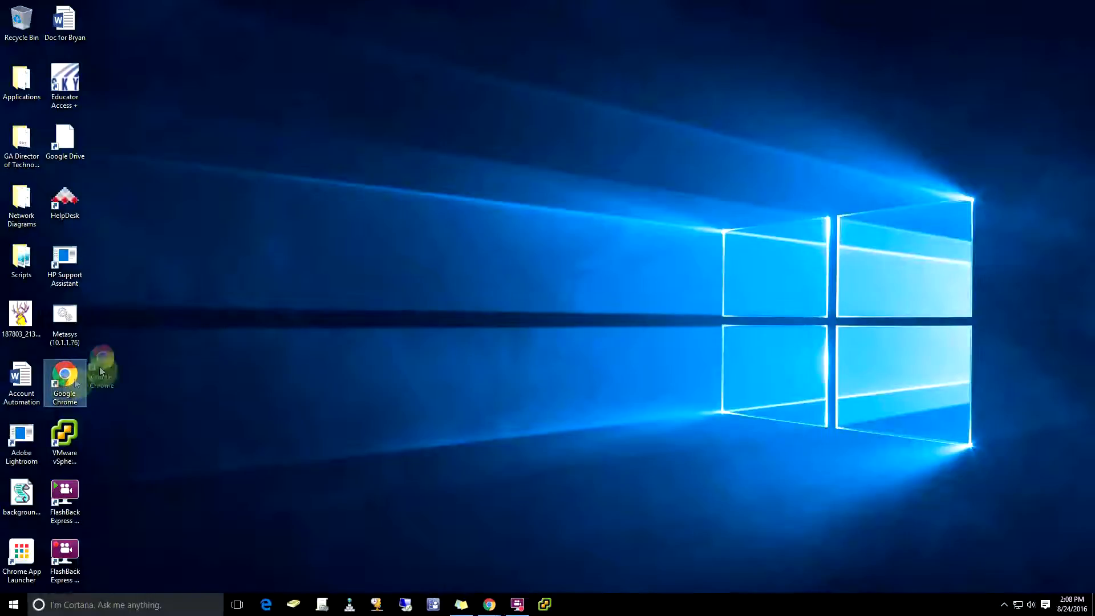
pyautogui.moveTo(318, 210); pyautogui.dragTo(327, 209)
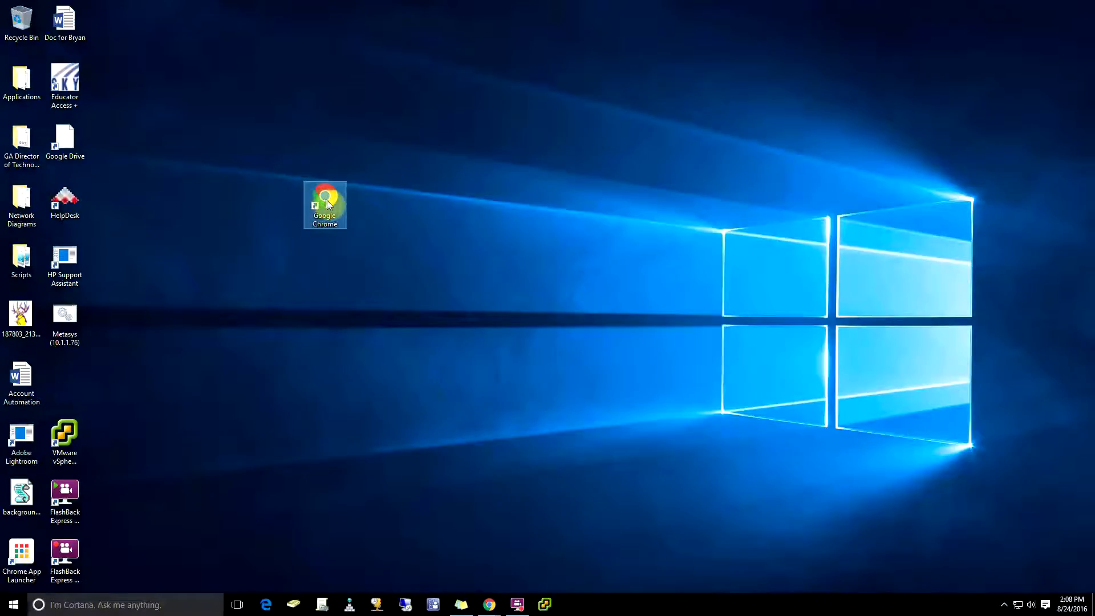
pyautogui.moveTo(74, 441); pyautogui.dragTo(335, 268)
pyautogui.moveTo(64, 494); pyautogui.dragTo(324, 381)
pyautogui.moveTo(66, 196); pyautogui.dragTo(310, 81)
pyautogui.moveTo(65, 80); pyautogui.dragTo(341, 135)
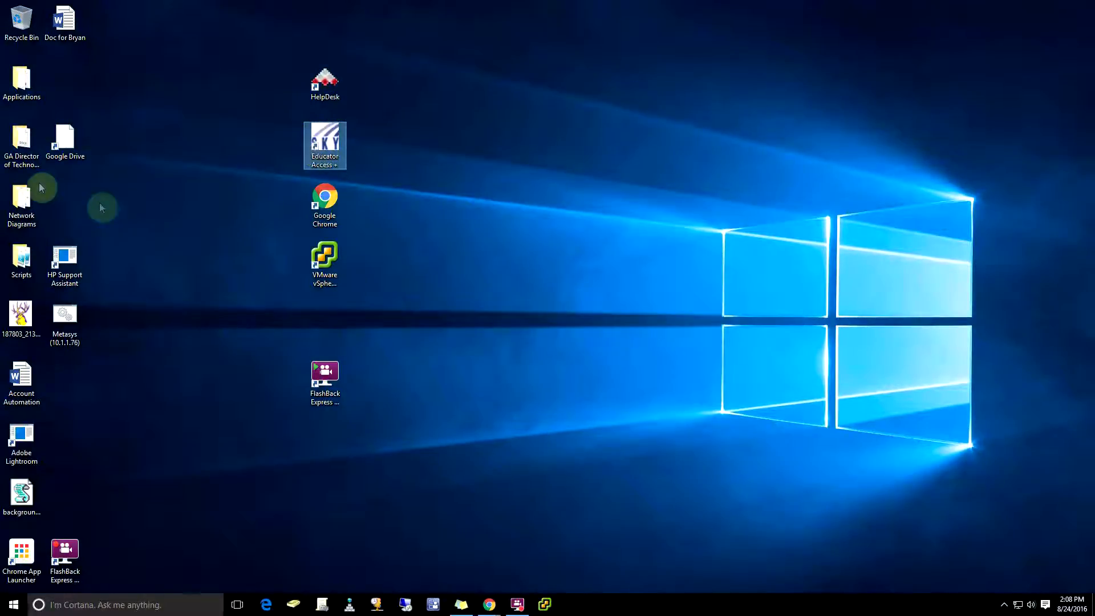
# Move the GA Director of Technology and Applications folders along the desktop's top row, and place the deer picture and Account Automation document below Applications
pyautogui.moveTo(32, 140); pyautogui.dragTo(272, 32)
pyautogui.moveTo(29, 86); pyautogui.dragTo(207, 31)
pyautogui.moveTo(21, 314); pyautogui.dragTo(195, 146)
pyautogui.moveTo(31, 382); pyautogui.dragTo(200, 190)
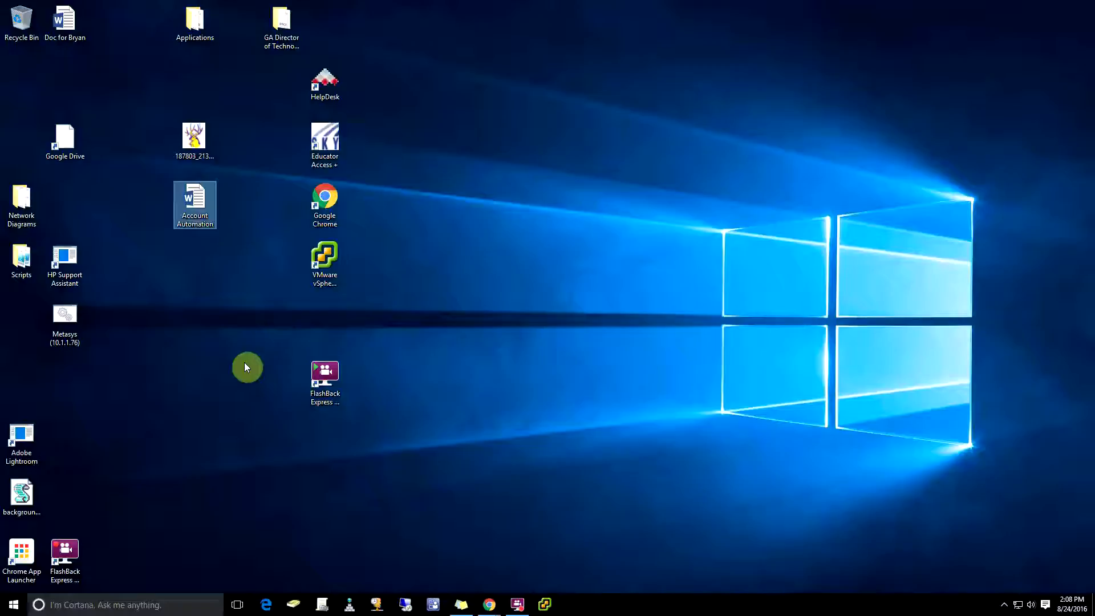
pyautogui.click(188, 22)
pyautogui.click(288, 30)
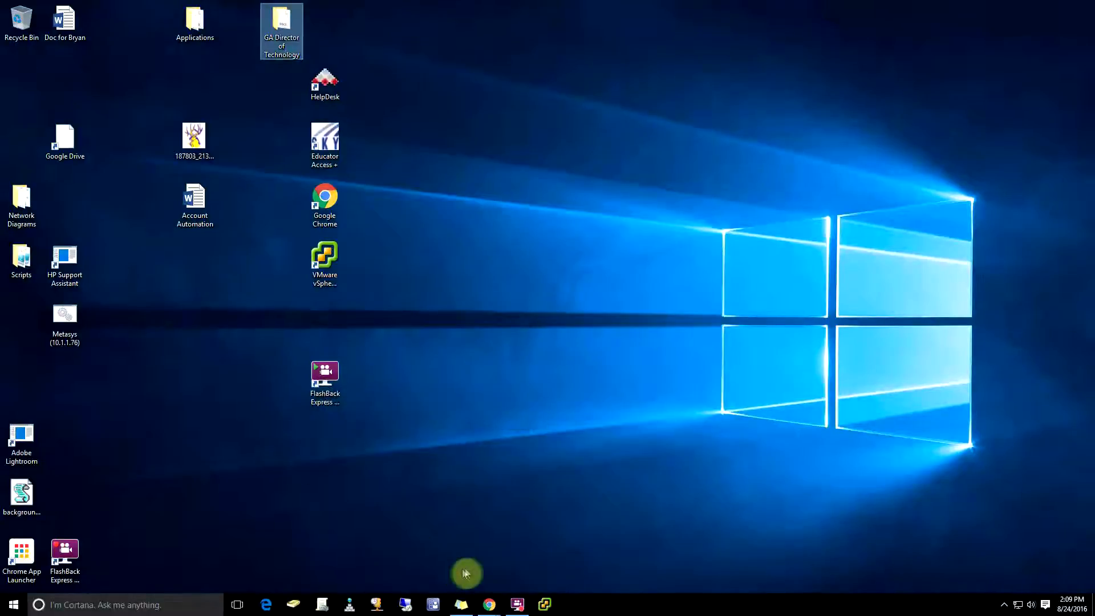
# Open a maximised Google Chrome window from the taskbar and display the browser's settings
pyautogui.rightClick(487, 605)
pyautogui.click(458, 542)
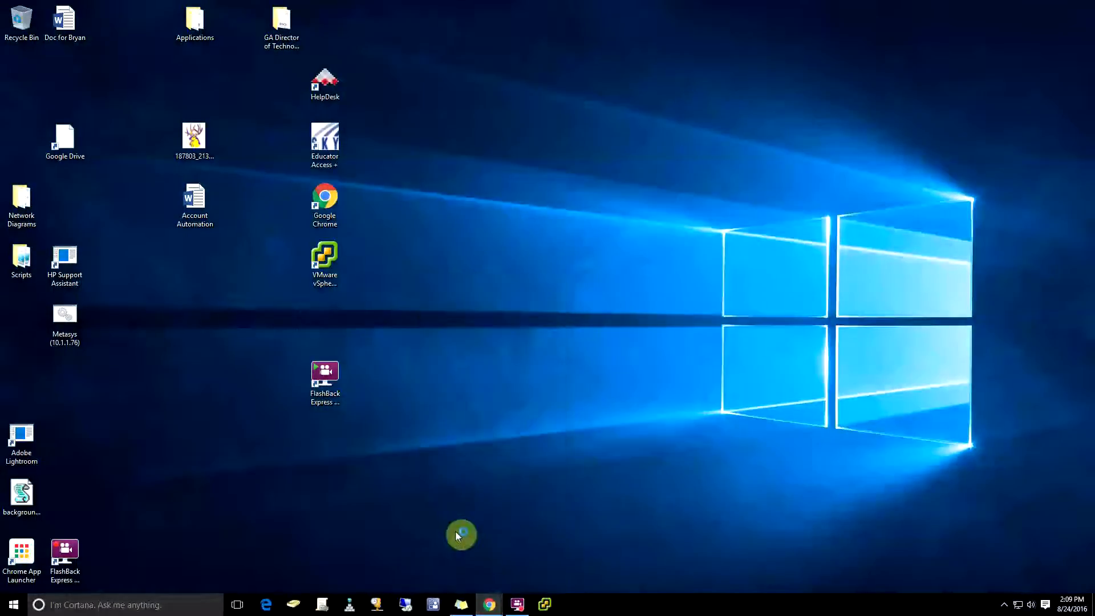
pyautogui.moveTo(553, 0); pyautogui.dragTo(421, 32)
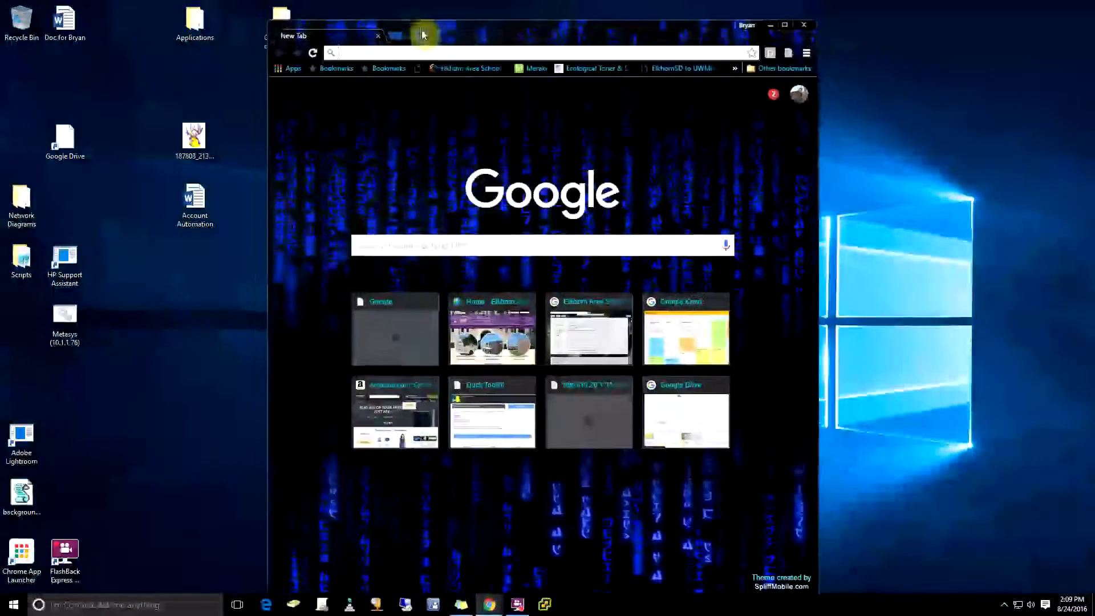
pyautogui.doubleClick(518, 29)
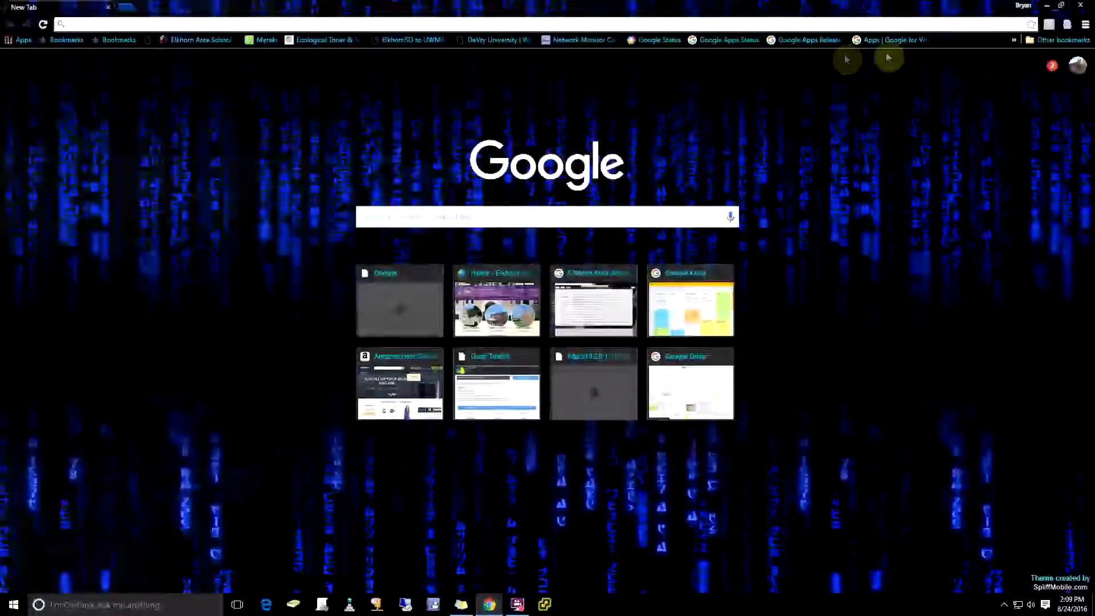
pyautogui.click(1085, 25)
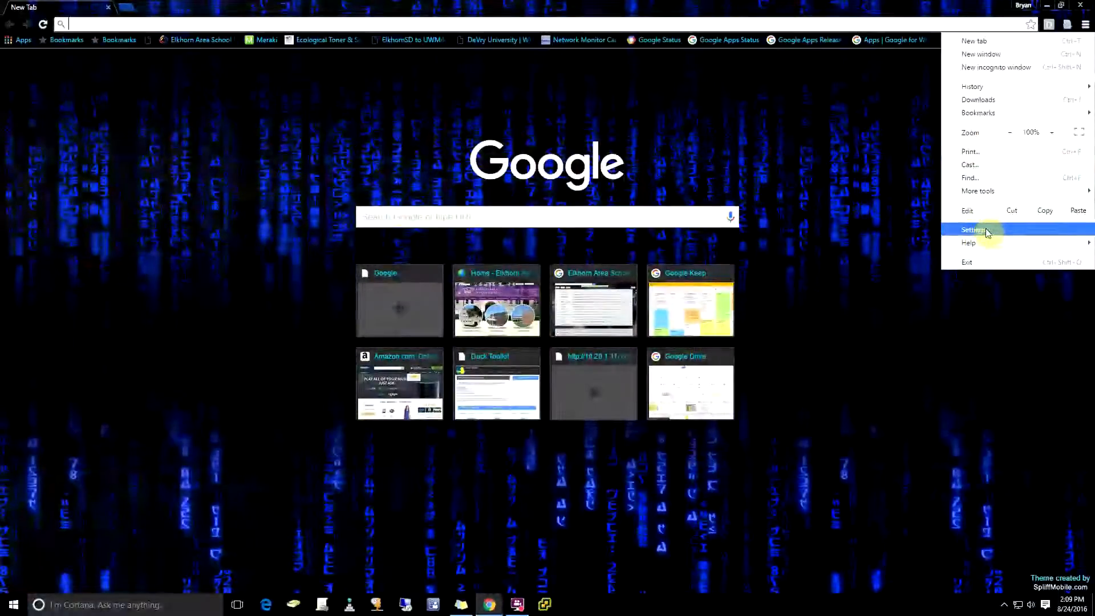
pyautogui.click(998, 231)
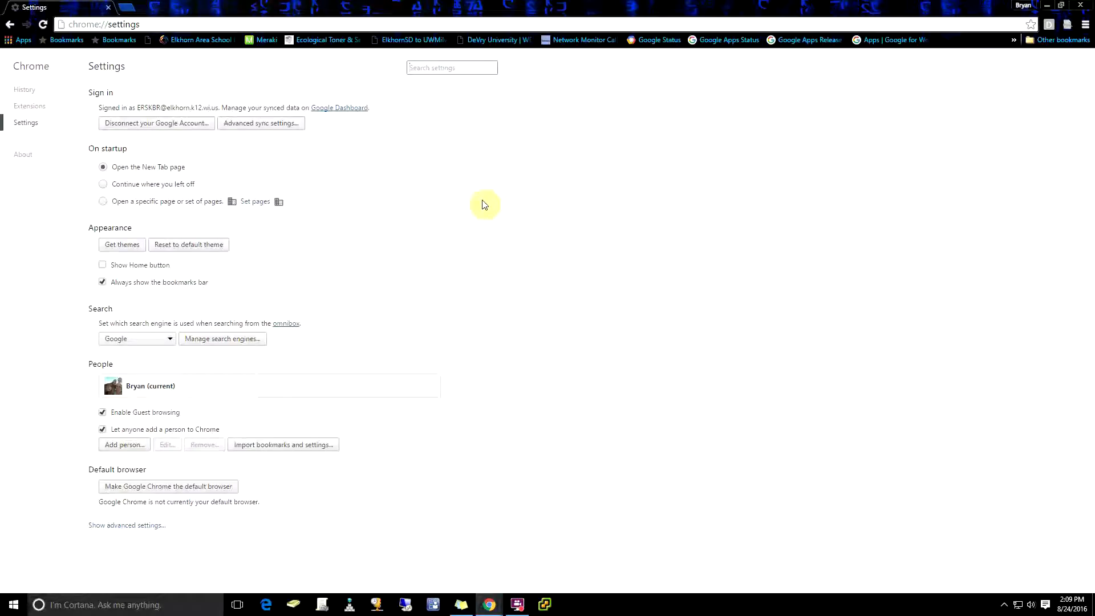
# Add mail.google.com to Chrome's startup pages, confirm the list and close the browser
pyautogui.click(258, 206)
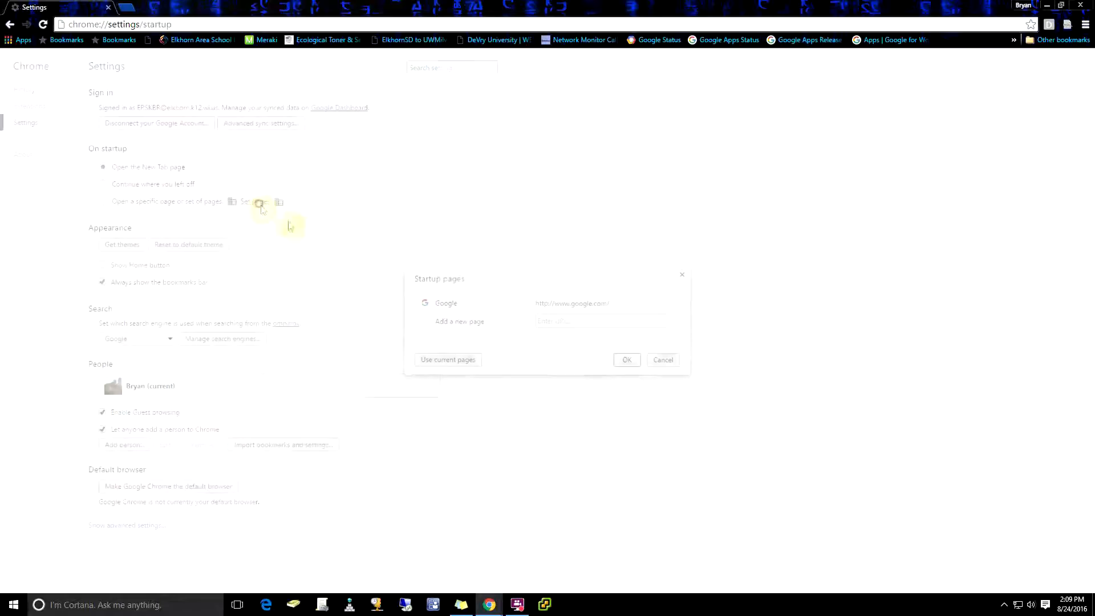
pyautogui.click(547, 327)
pyautogui.write('mail')
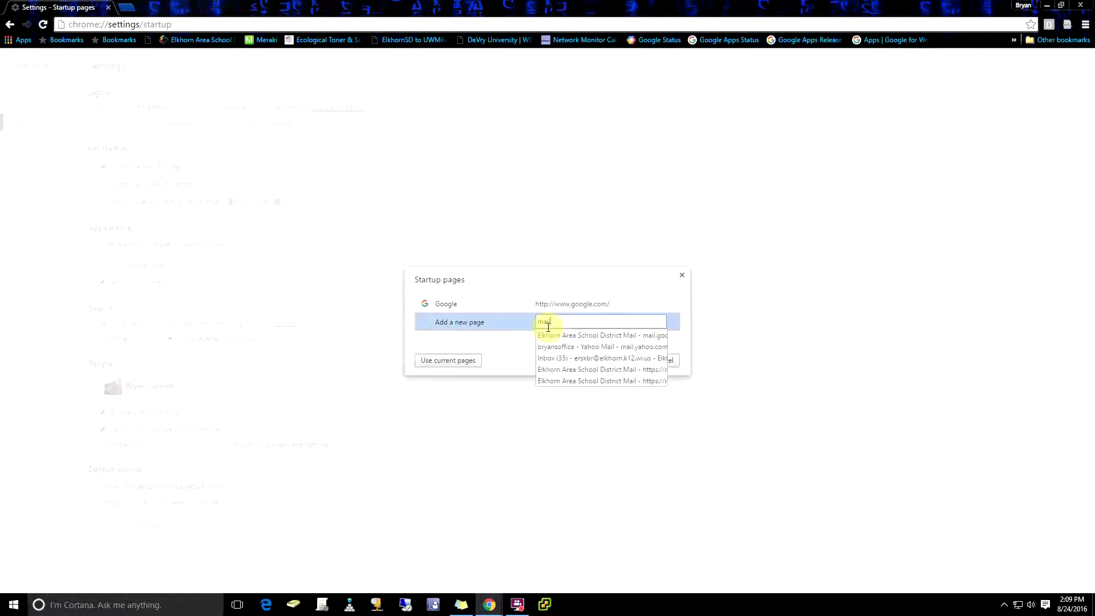
pyautogui.write('.google.com')
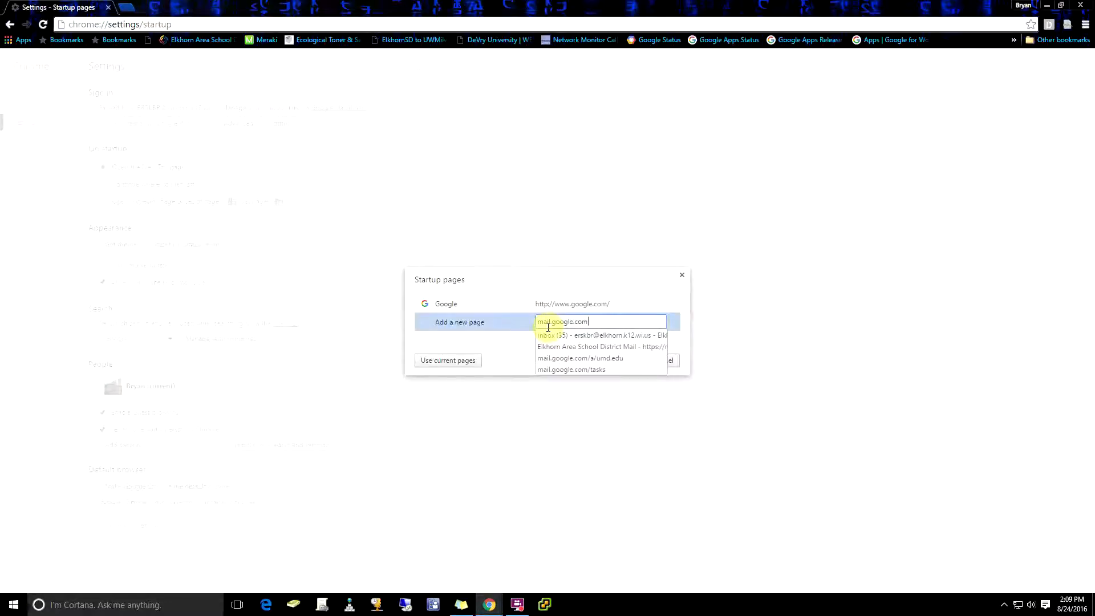
pyautogui.click(521, 352)
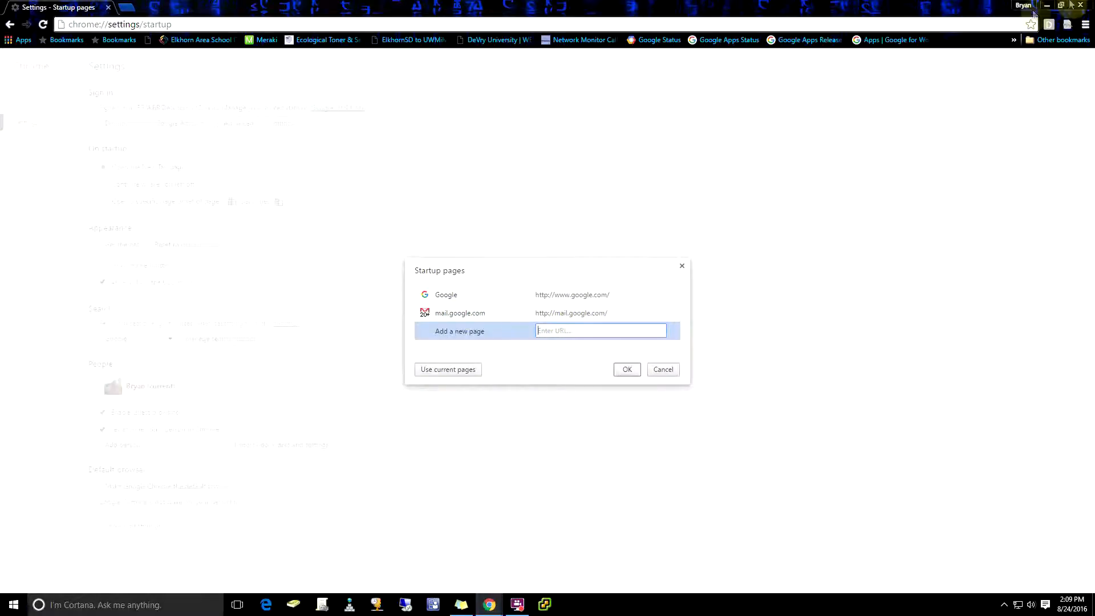
pyautogui.click(626, 369)
pyautogui.click(1080, 7)
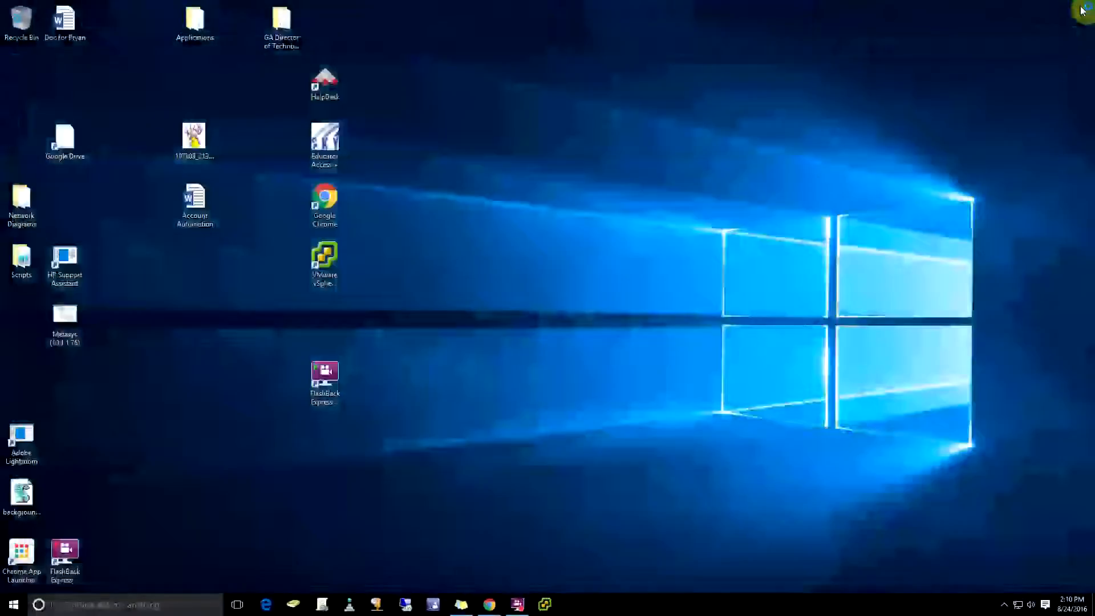
# Reopen Chrome from the taskbar and check the list of startup pages in its settings without changing it
pyautogui.rightClick(489, 609)
pyautogui.click(454, 551)
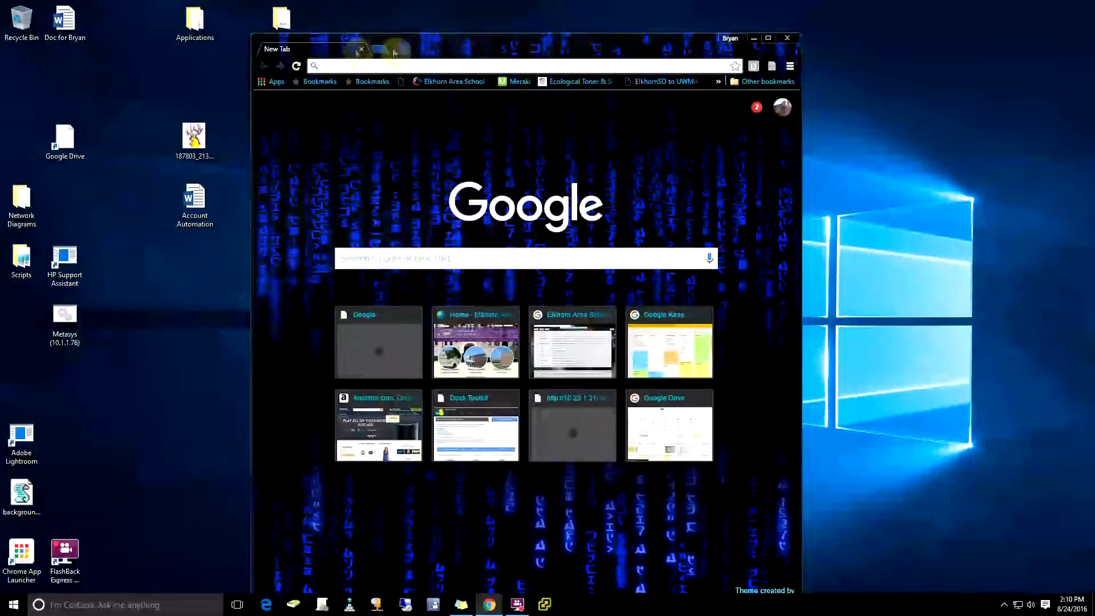
pyautogui.click(790, 65)
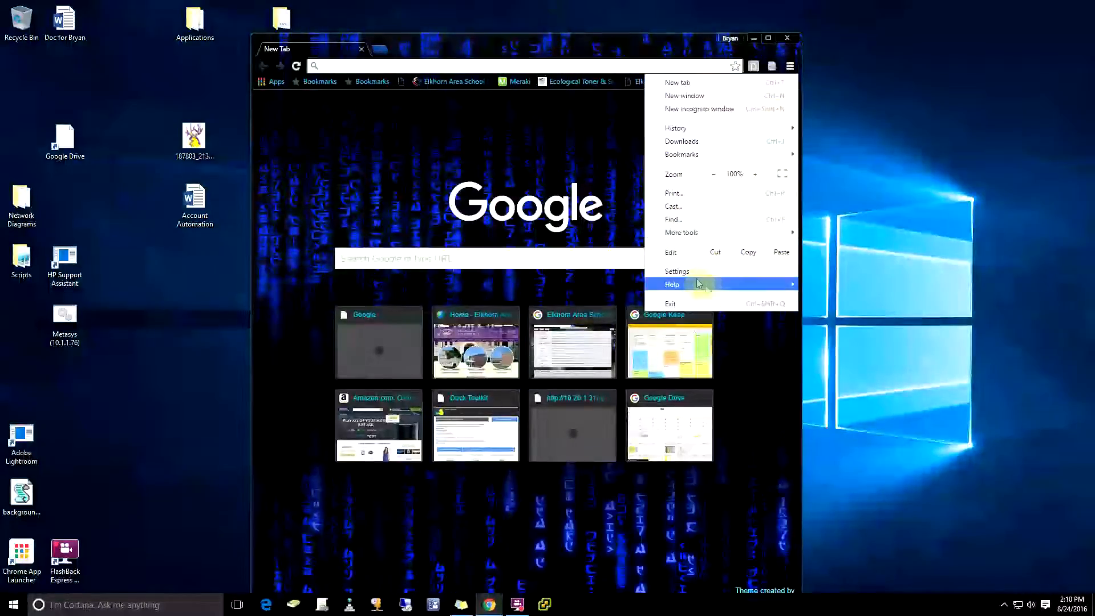
pyautogui.click(692, 272)
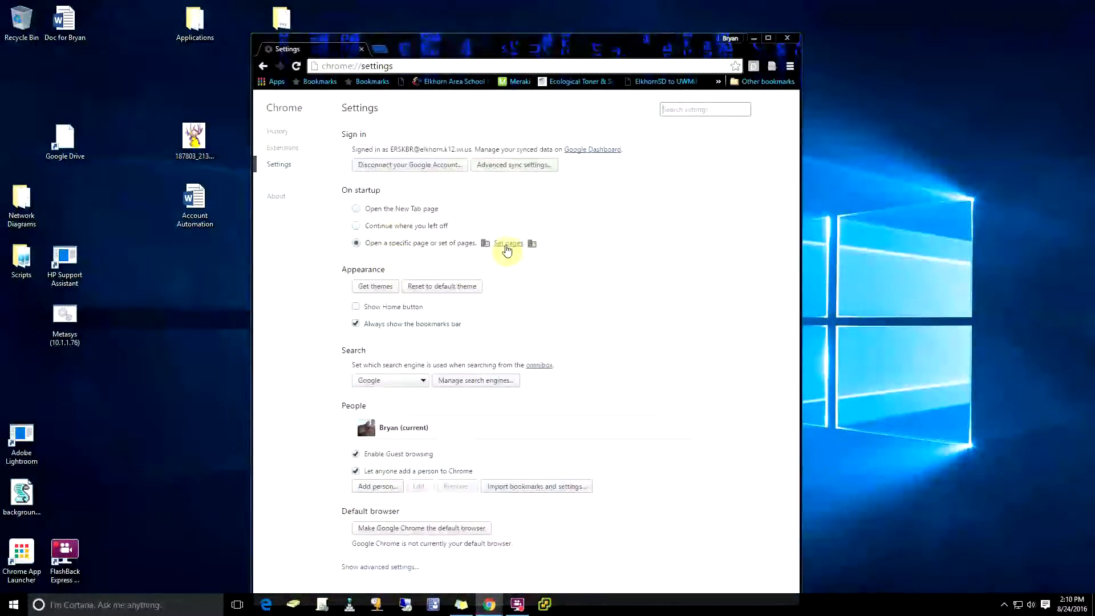
pyautogui.click(506, 246)
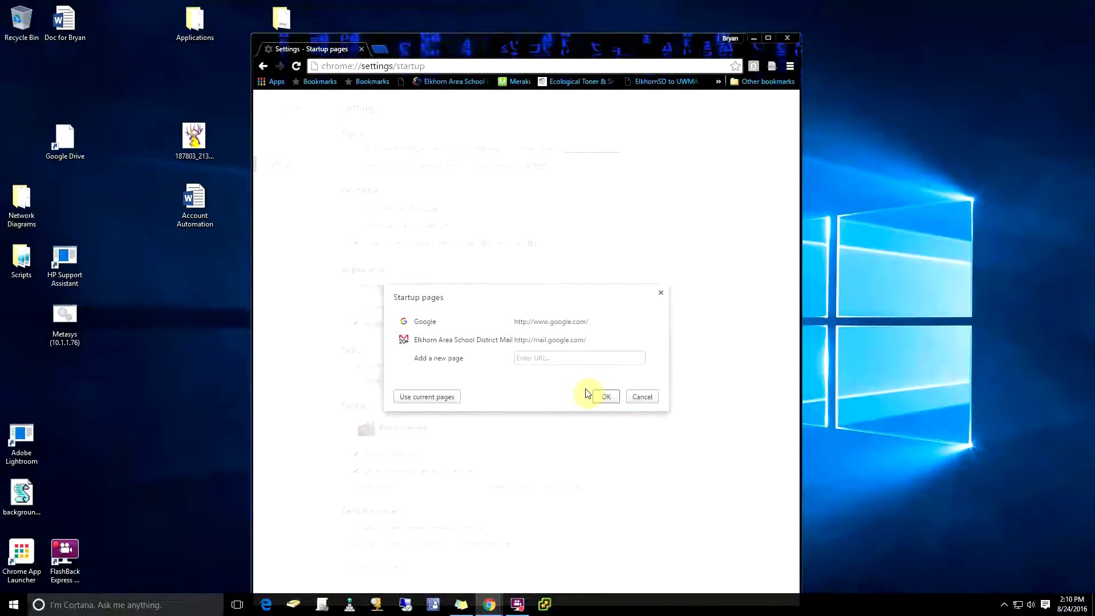
pyautogui.click(643, 398)
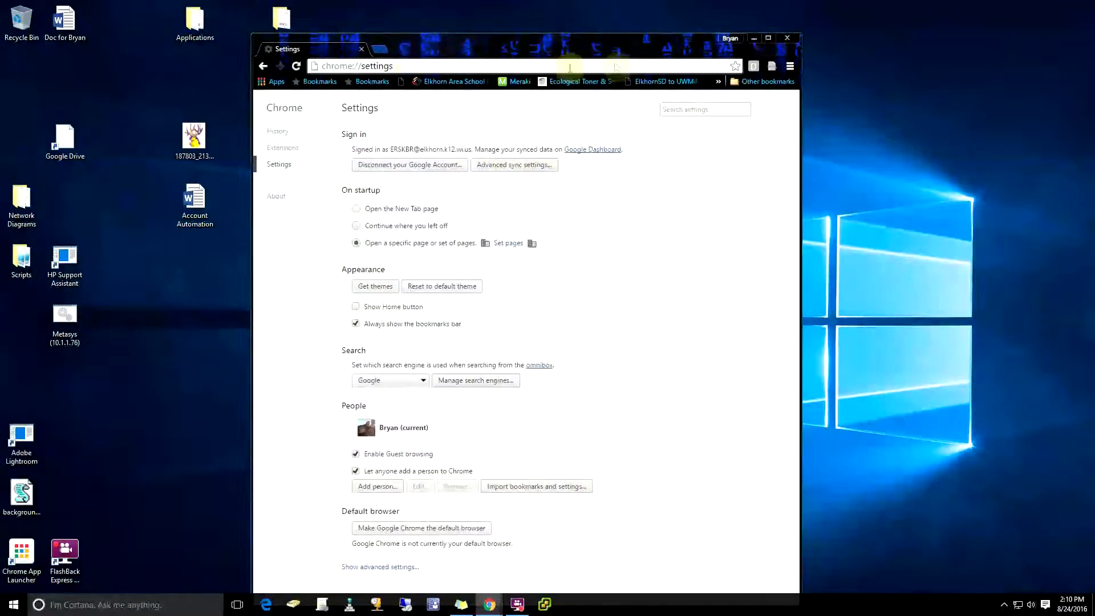
# Open a new tab and switch the Chrome window between restored and full size, leaving it maximised
pyautogui.click(379, 48)
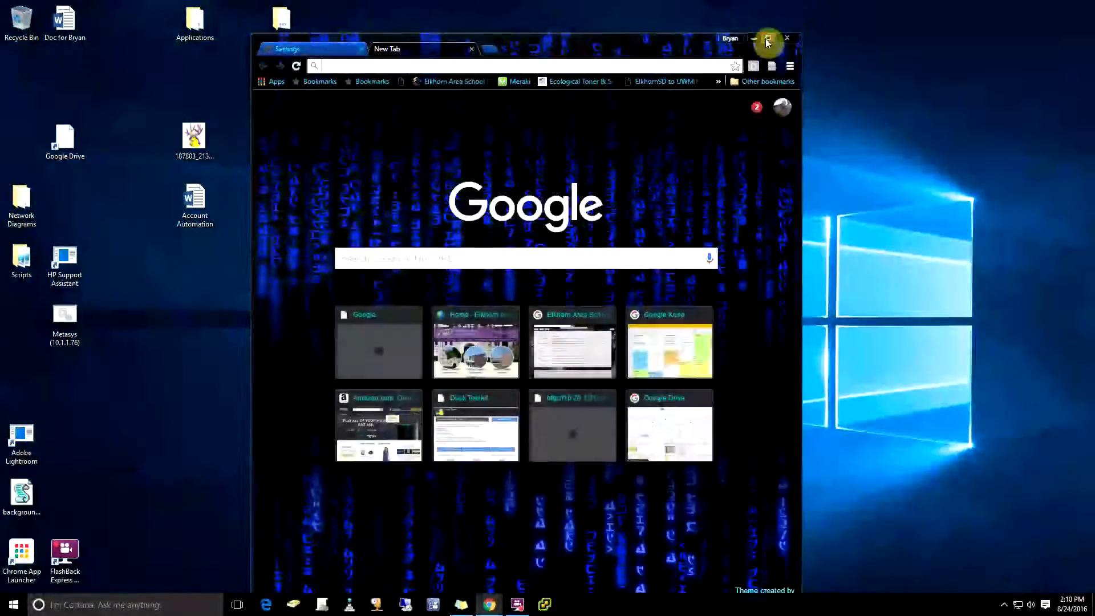
pyautogui.click(768, 38)
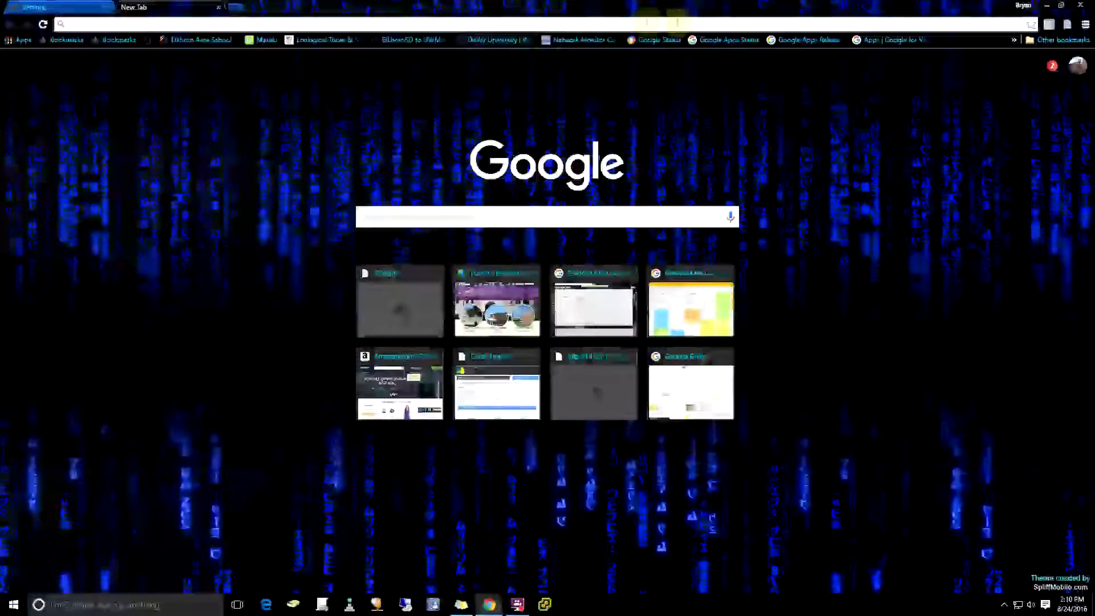
pyautogui.doubleClick(672, 7)
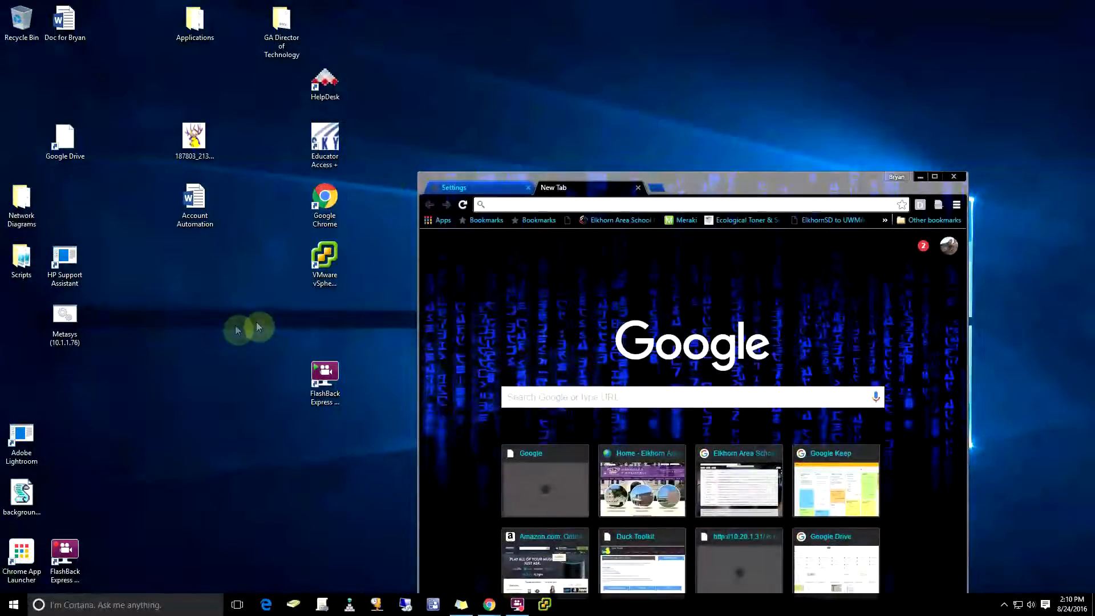
pyautogui.doubleClick(714, 179)
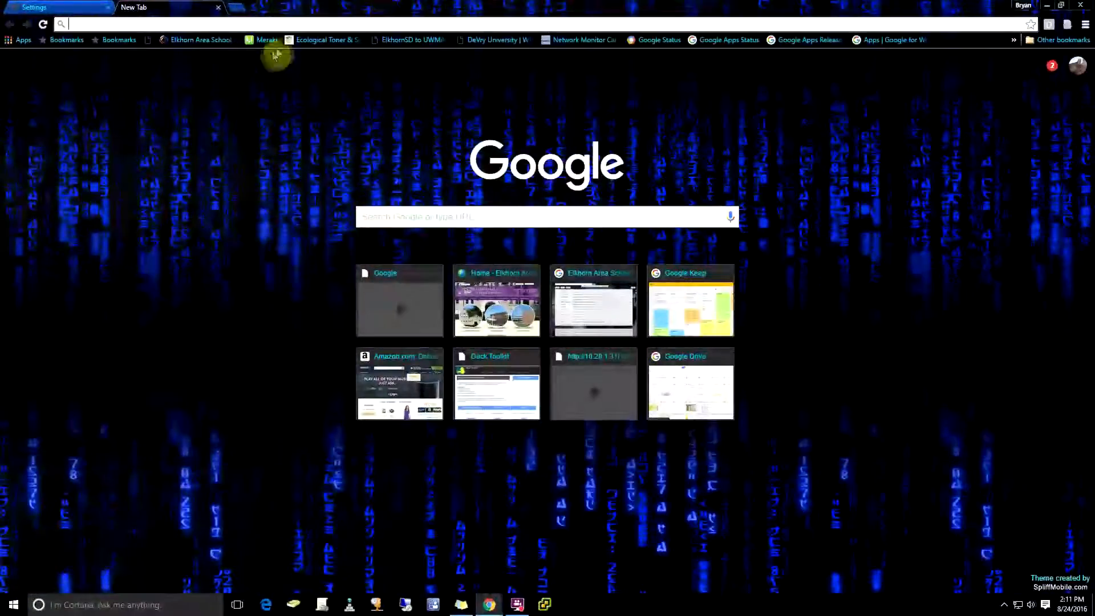
# Look up the option that shows the bookmarks bar among Chrome's bookmark commands
pyautogui.click(192, 44)
pyautogui.click(1086, 25)
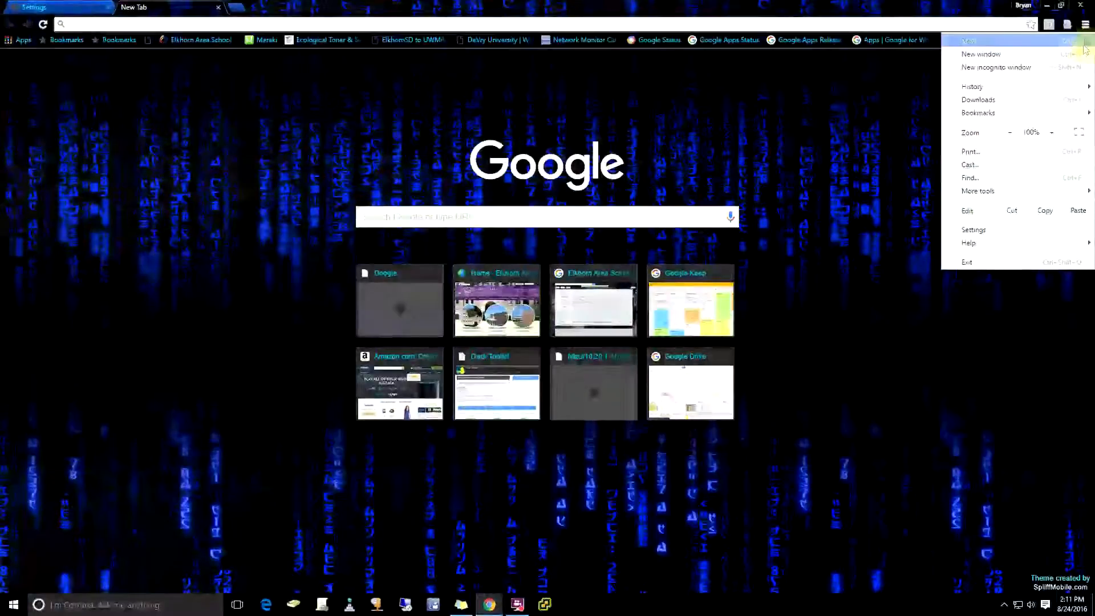
pyautogui.moveTo(978, 112)
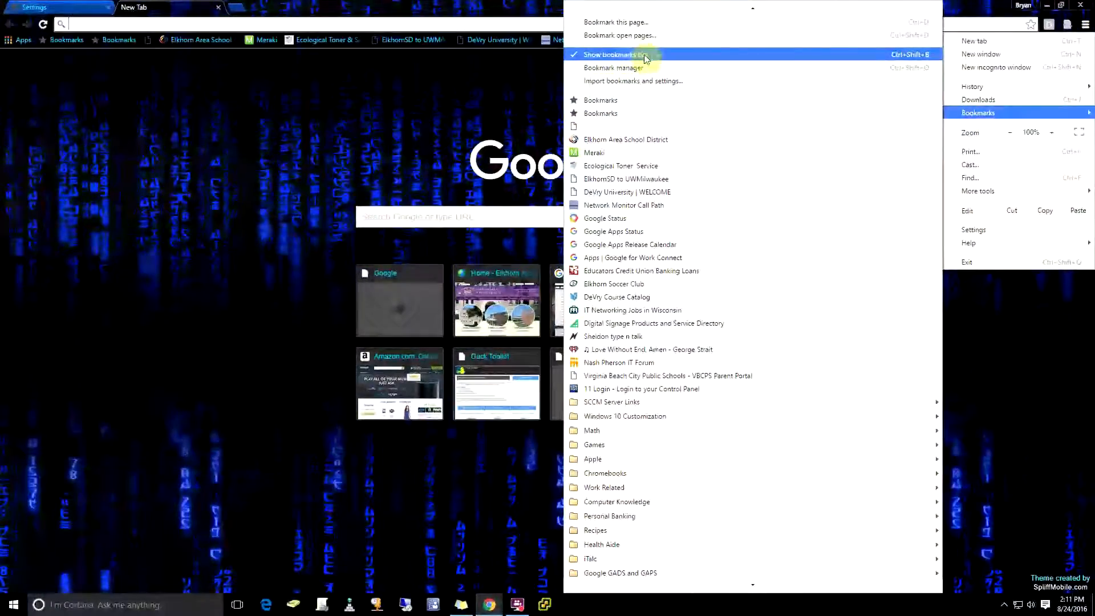
pyautogui.click(1021, 328)
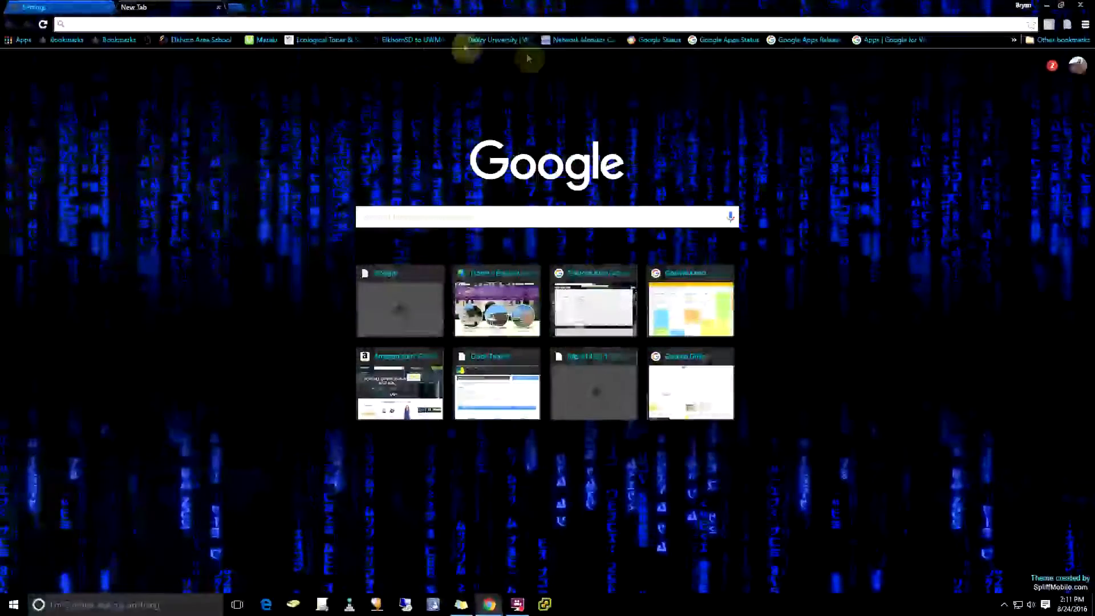
# Move the Digital Signage Products and Service Directory bookmark from the overflow list onto the visible bookmarks bar, just before Google Status
pyautogui.click(1013, 41)
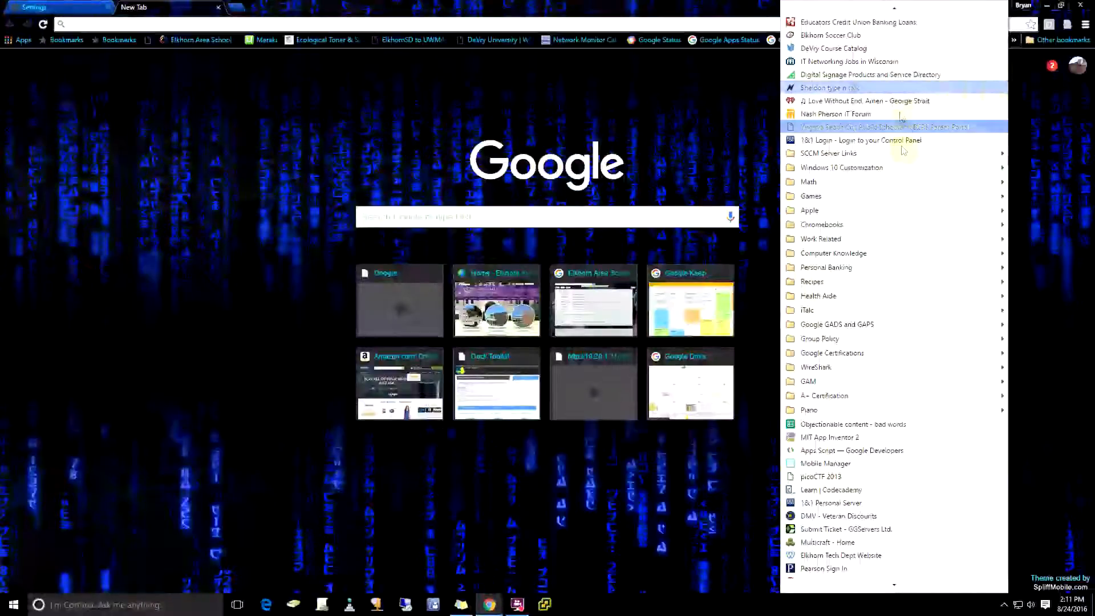
pyautogui.moveTo(895, 587)
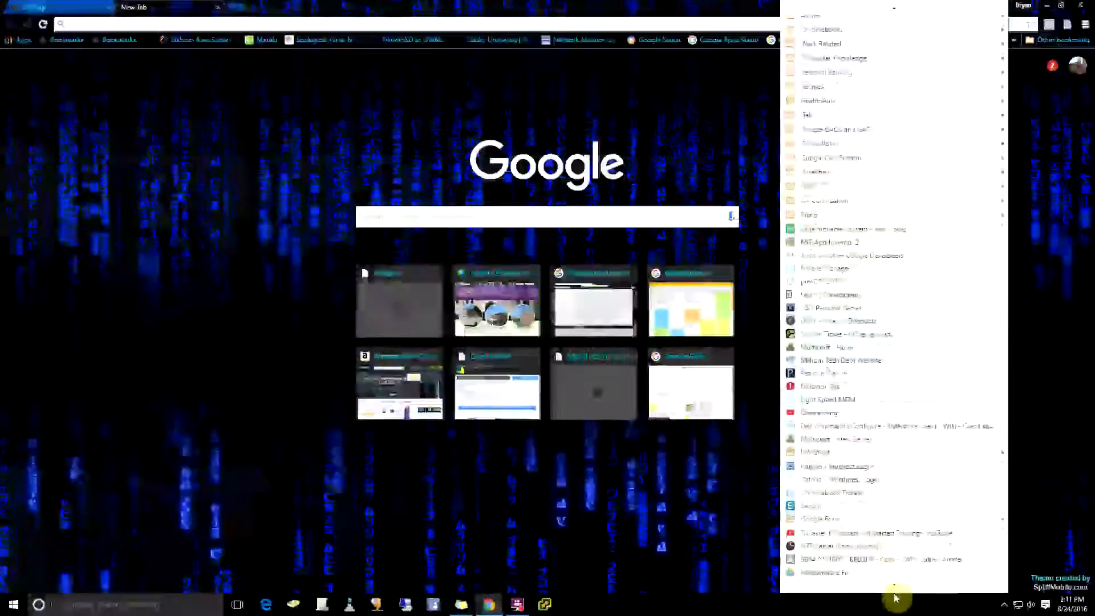
pyautogui.moveTo(898, 10)
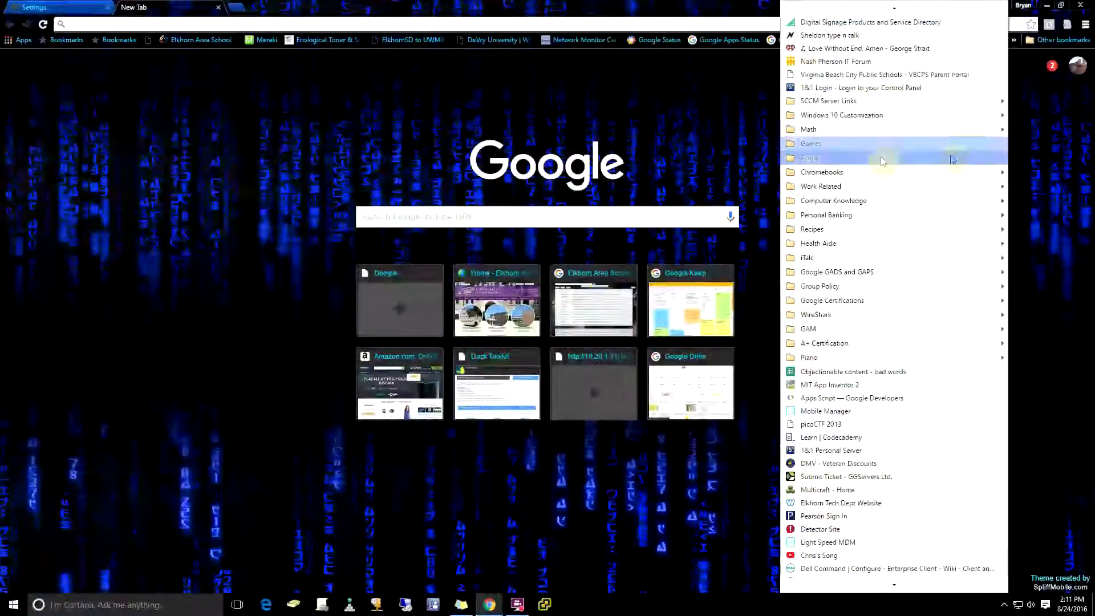
pyautogui.moveTo(851, 38); pyautogui.dragTo(683, 43)
pyautogui.moveTo(598, 48); pyautogui.dragTo(625, 42)
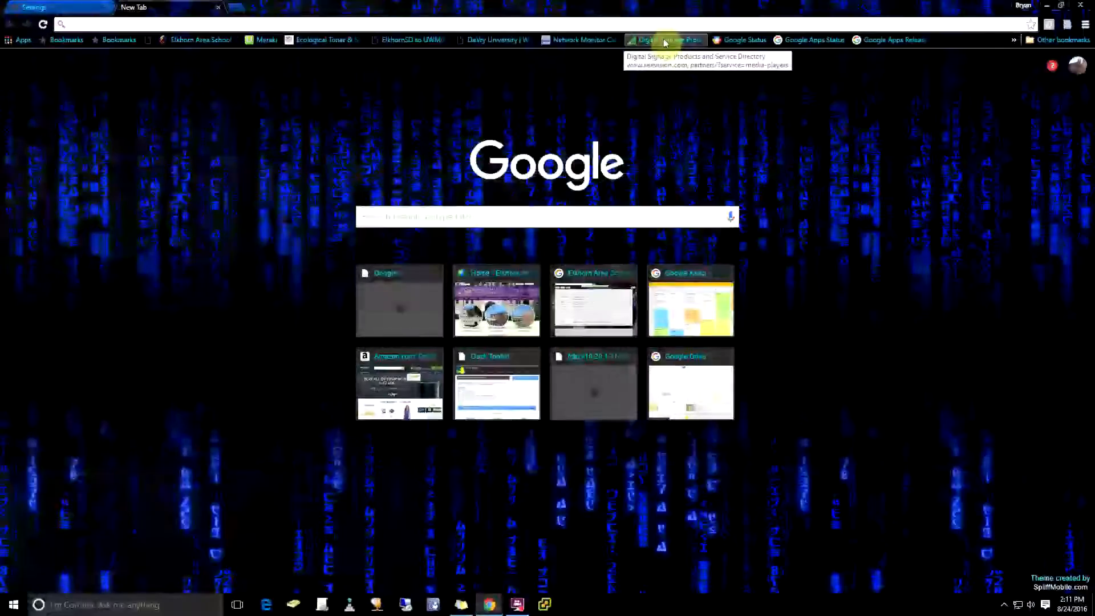
# Return the Digital Signage bookmark to the overflow list, put the Apps | Google bookmark between Google Apps Status and Google Apps Release, and check the overflow list
pyautogui.click(1014, 40)
pyautogui.moveTo(677, 43); pyautogui.dragTo(768, 43)
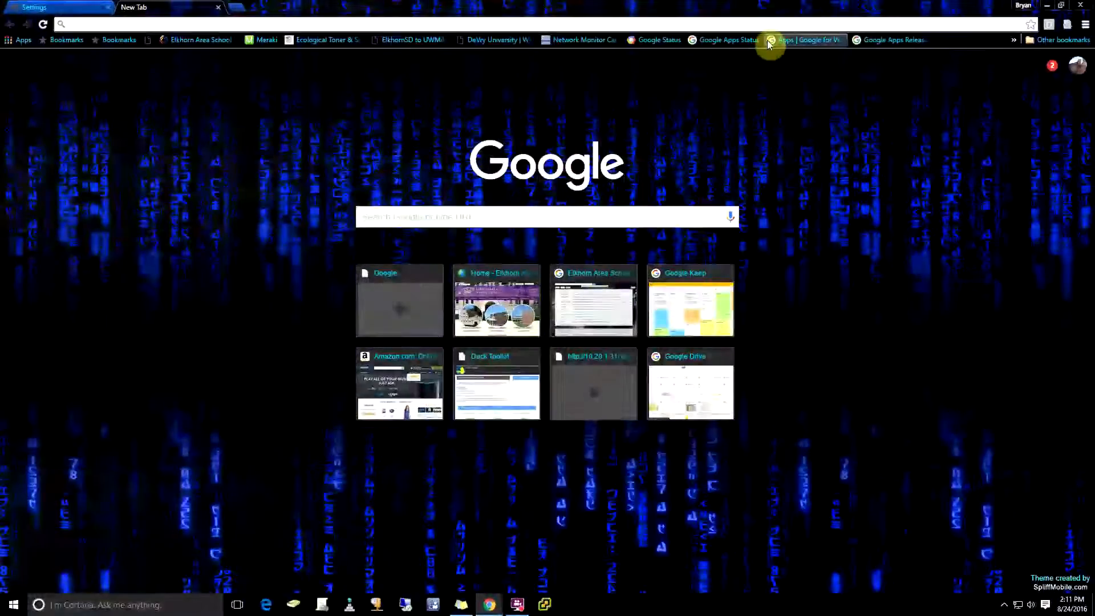
pyautogui.click(1011, 42)
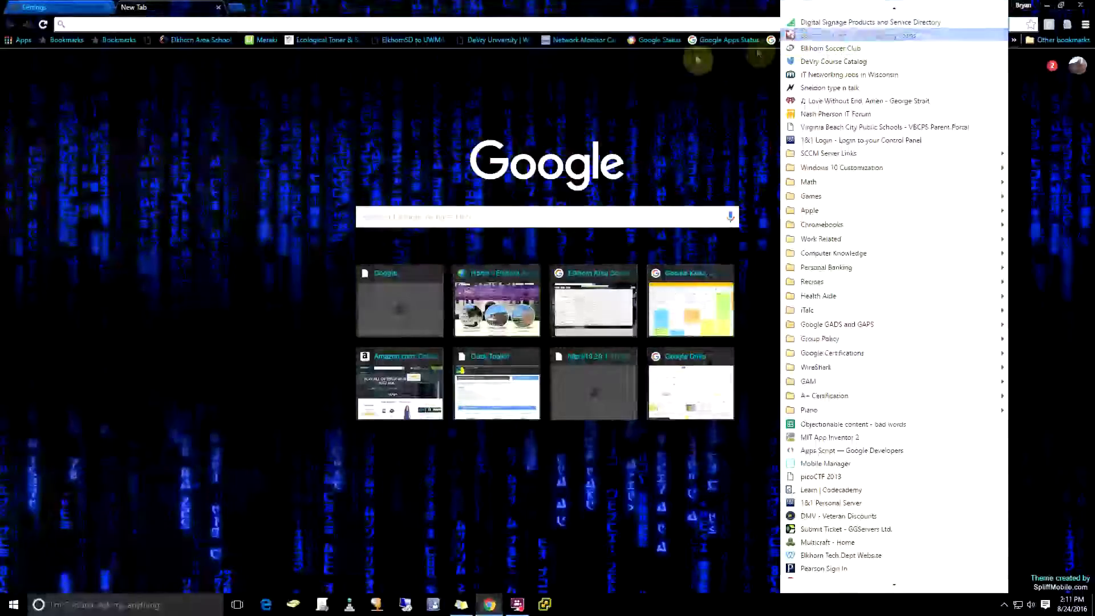
pyautogui.click(722, 89)
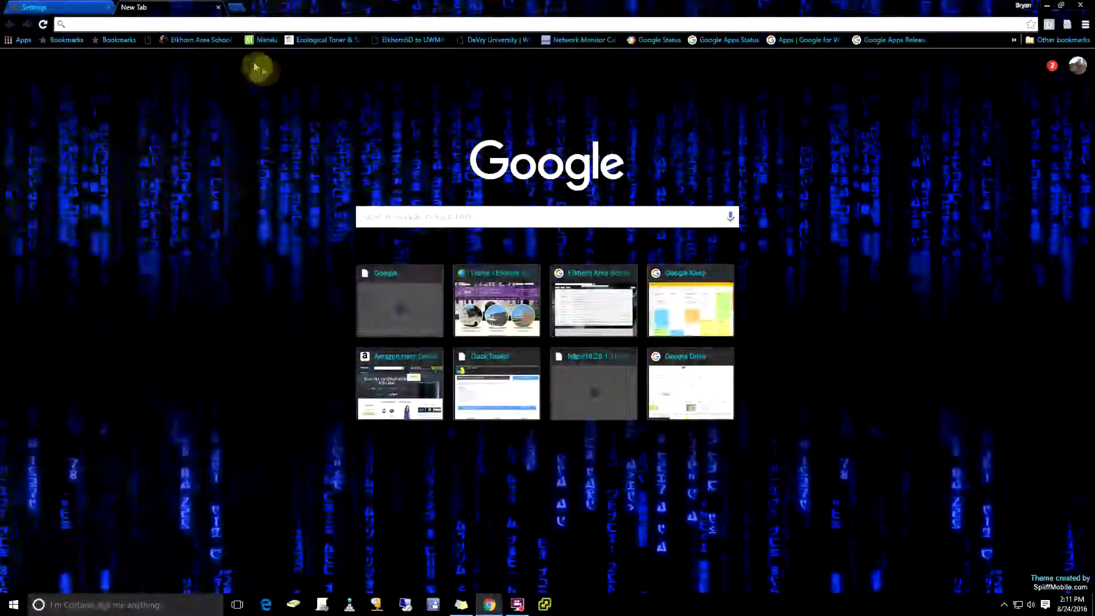
# Load the Meraki, Ecological Toner and Google Status bookmarks in three separate tabs and switch between the loaded pages
pyautogui.click(237, 9)
pyautogui.click(348, 8)
pyautogui.click(146, 8)
pyautogui.click(267, 41)
pyautogui.click(279, 7)
pyautogui.click(328, 41)
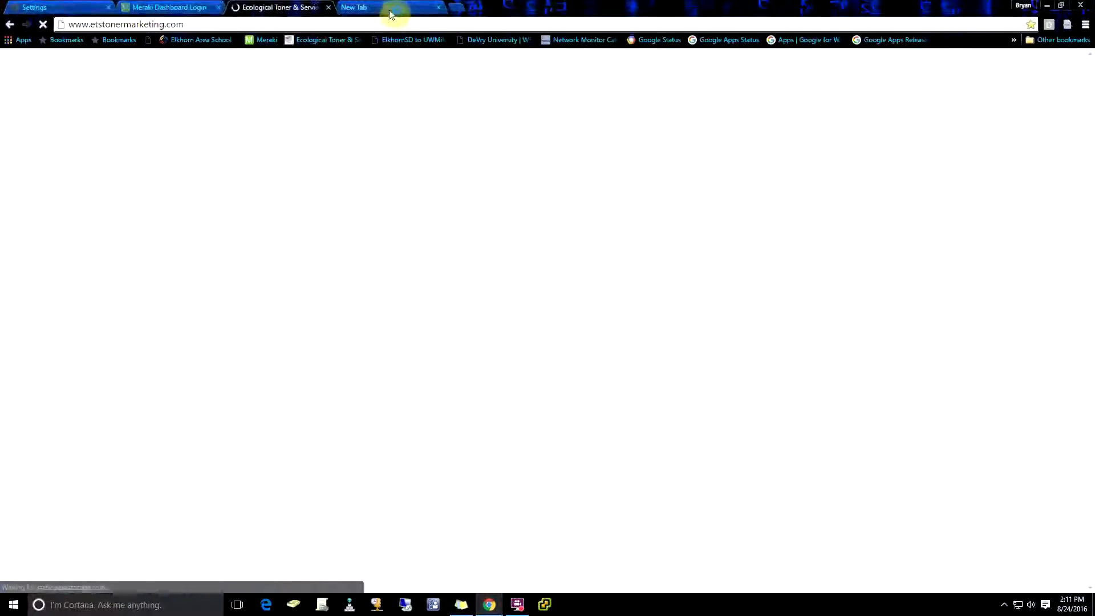
pyautogui.click(389, 8)
pyautogui.click(653, 41)
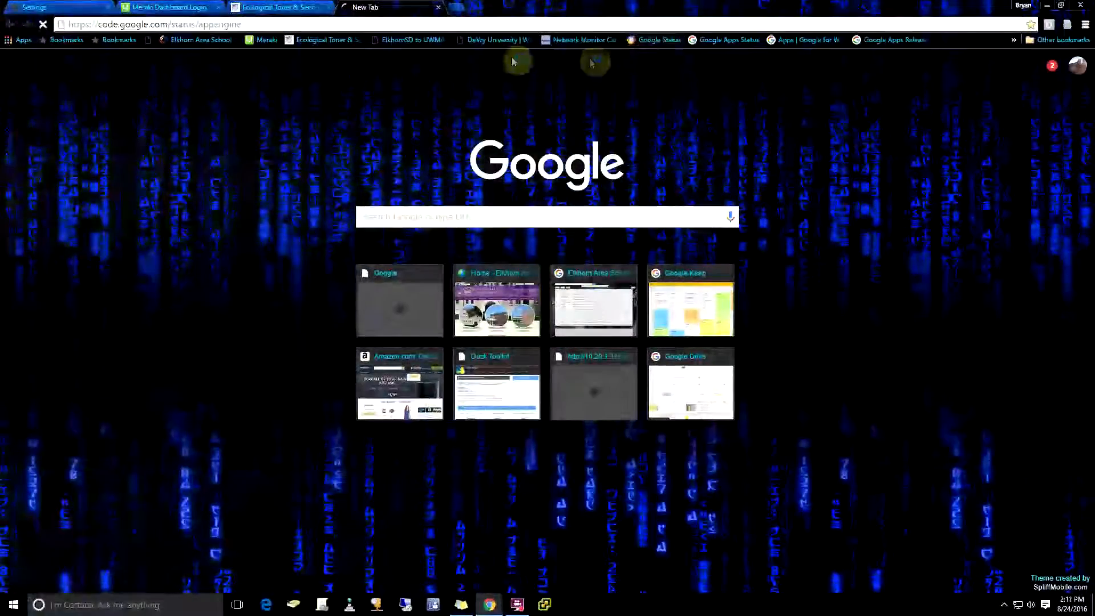
pyautogui.click(171, 8)
pyautogui.click(280, 7)
pyautogui.click(414, 11)
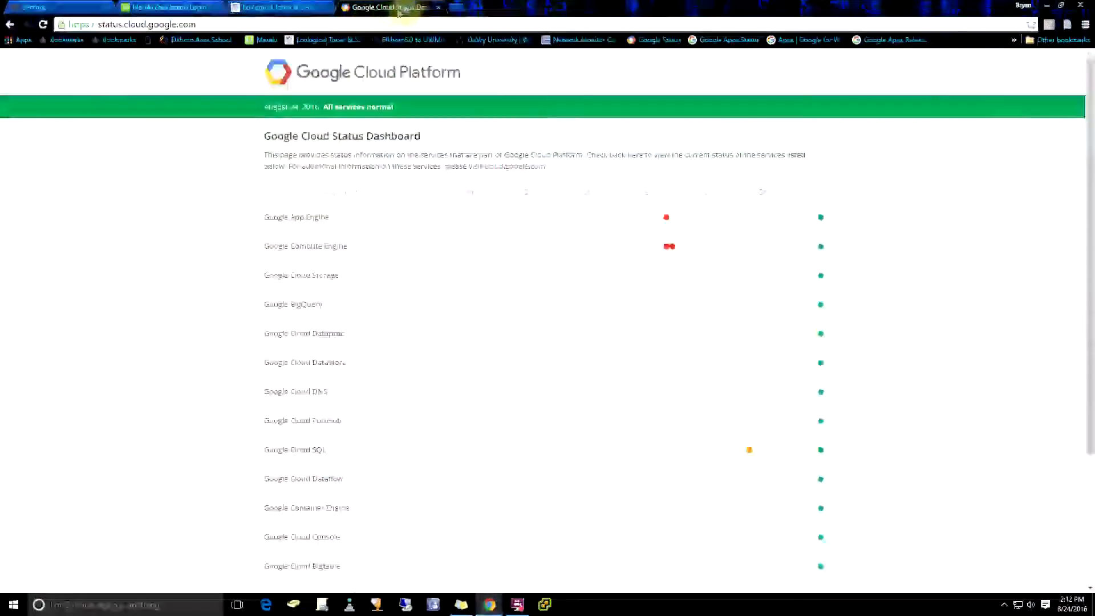
# Close the Meraki, Ecological Toner and Google Cloud Status tabs, restore the window size and close Chrome
pyautogui.click(218, 8)
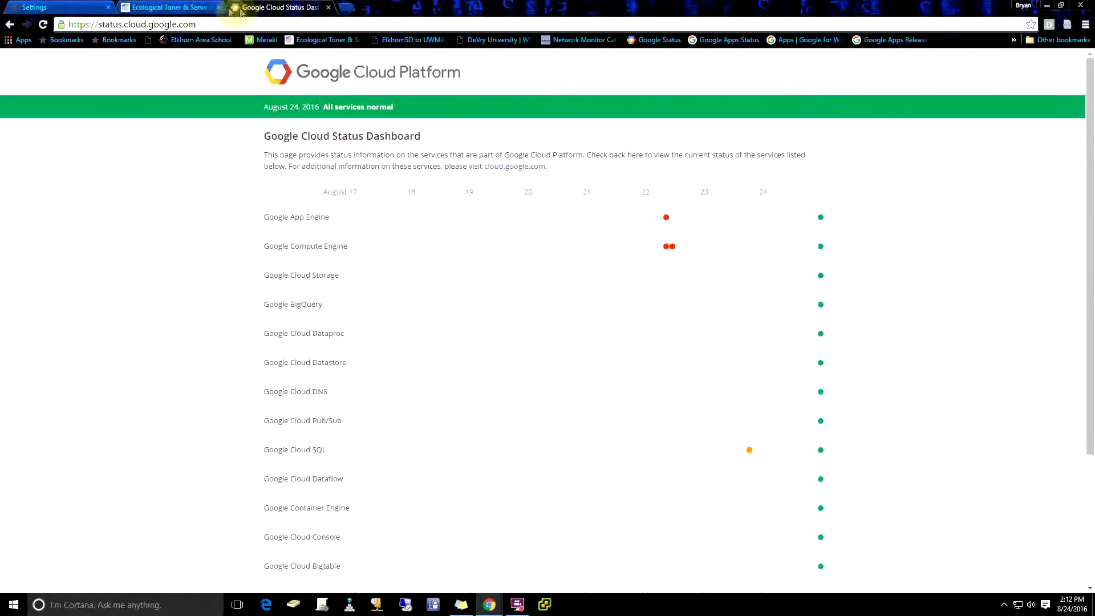
pyautogui.click(219, 9)
pyautogui.click(219, 9)
pyautogui.doubleClick(277, 9)
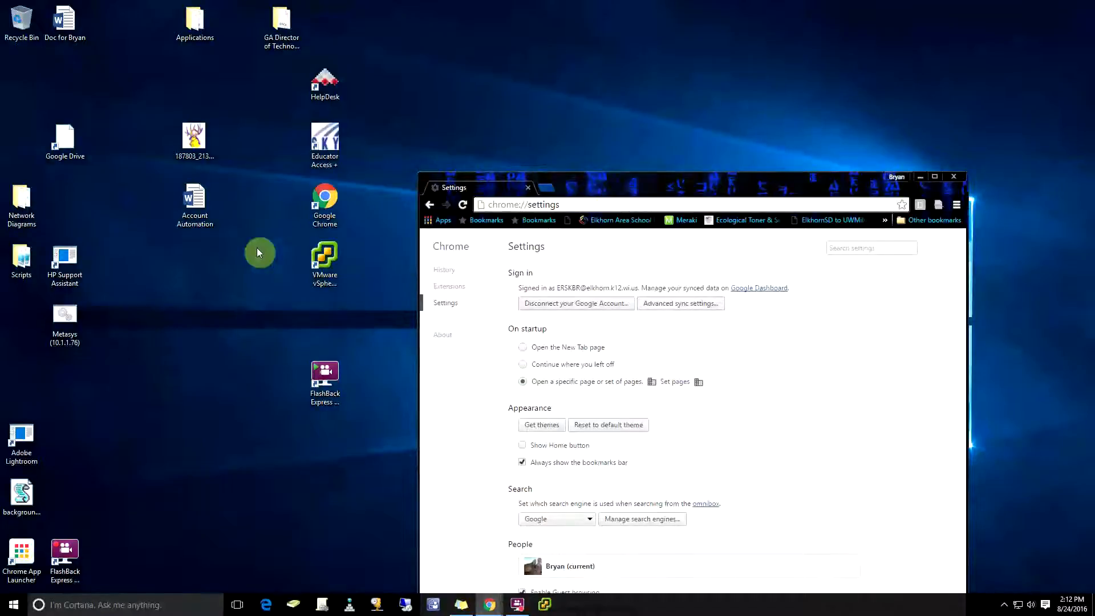
pyautogui.click(953, 178)
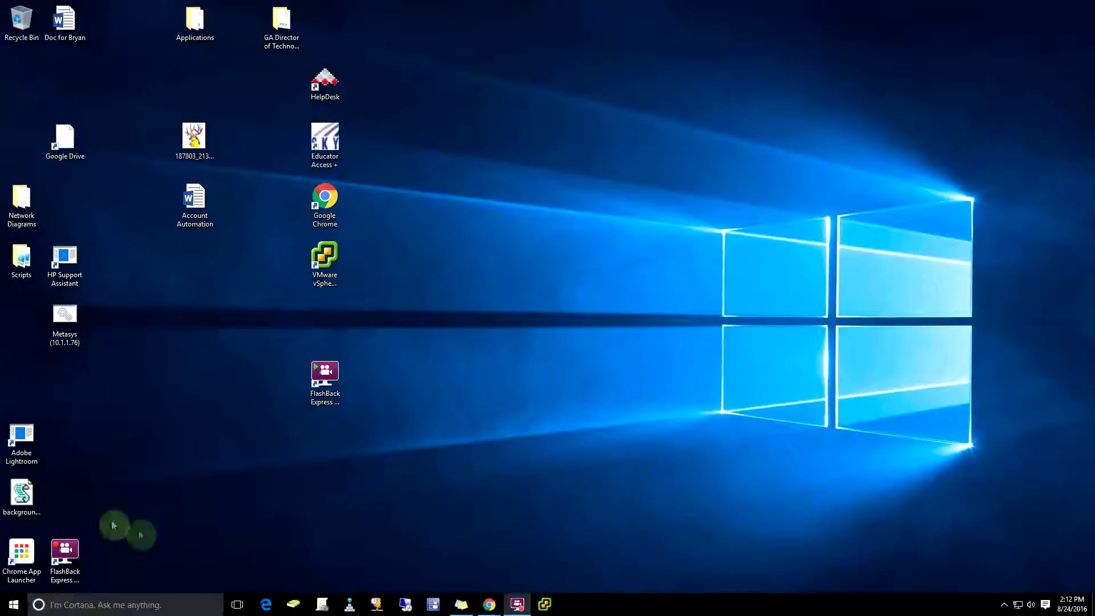
# Open the Control Panel and go to Devices and Printers under Hardware and Sound
pyautogui.rightClick(13, 608)
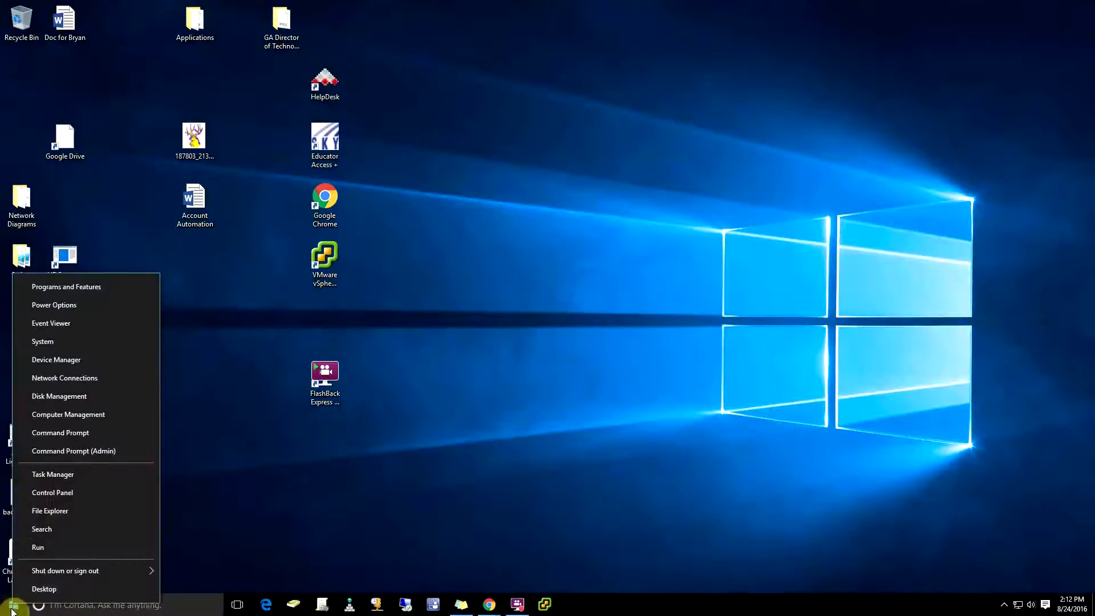
pyautogui.click(61, 494)
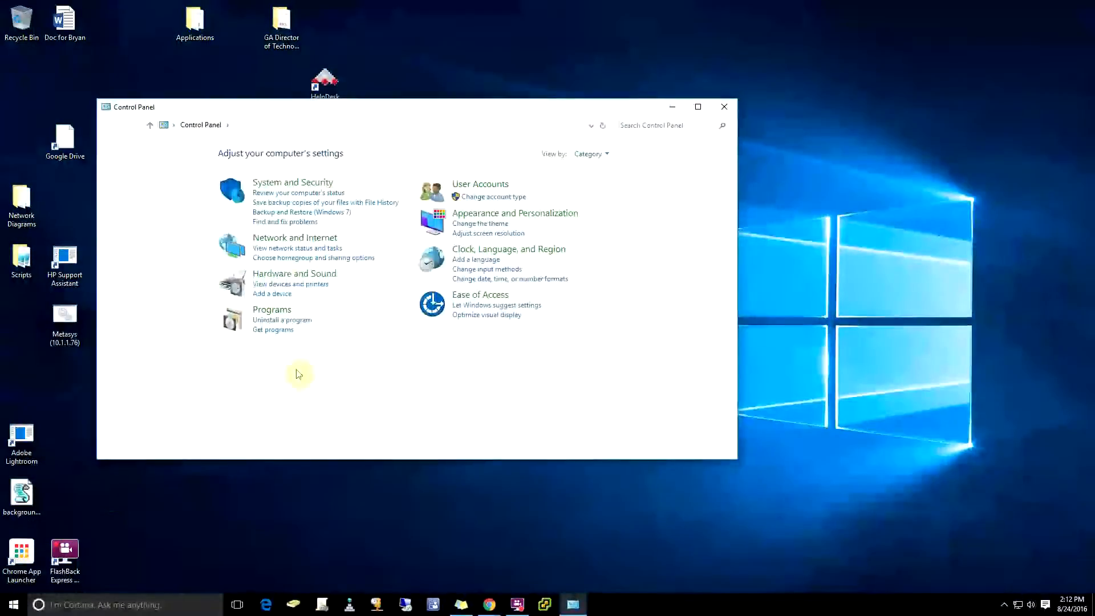
pyautogui.click(280, 275)
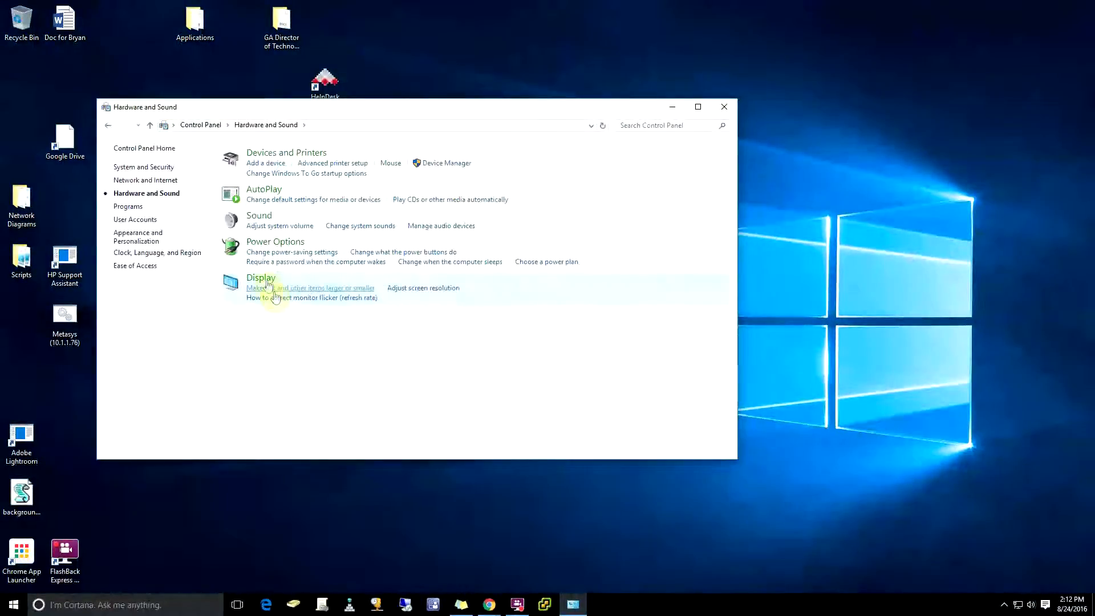
pyautogui.click(281, 166)
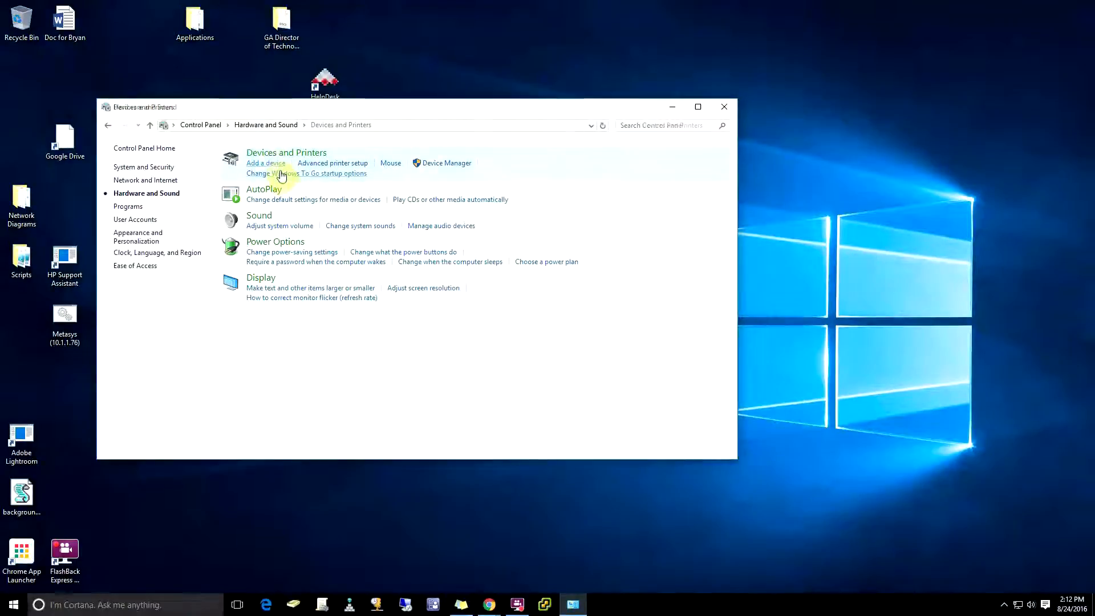
# Look through the installed devices and printers, including the route back to the Control Panel, and close the window
pyautogui.rightClick(16, 604)
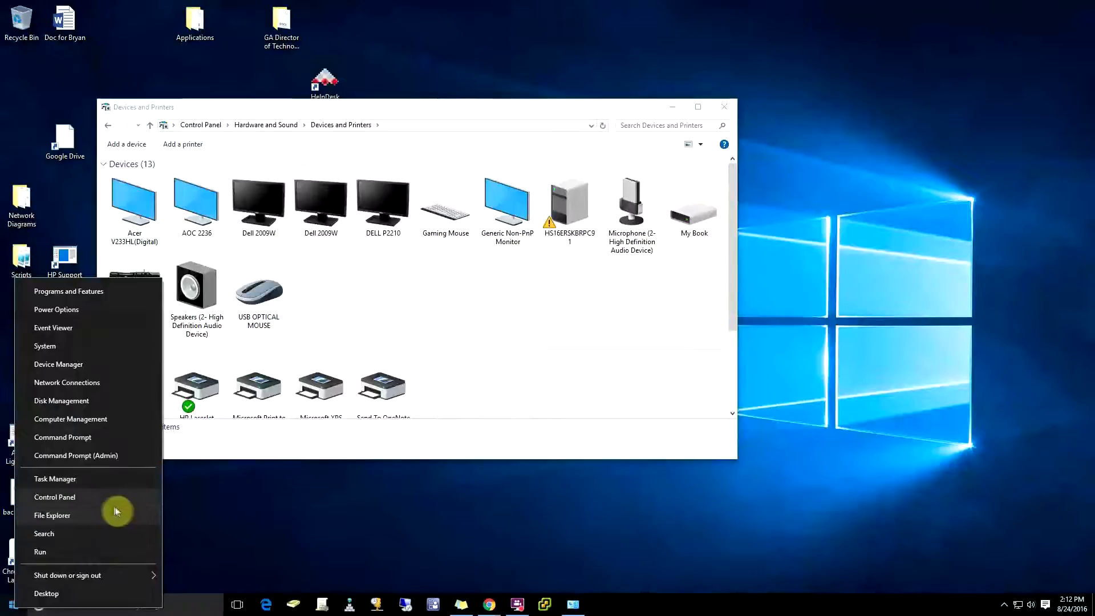
pyautogui.click(450, 318)
pyautogui.scroll(-3, 457, 328)
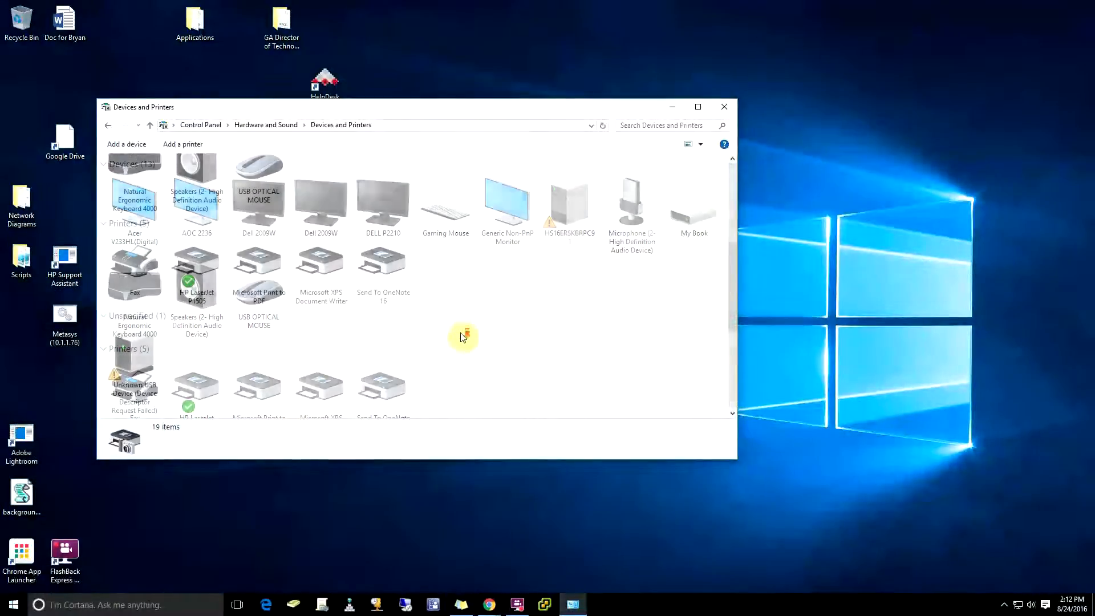
pyautogui.scroll(3, 462, 337)
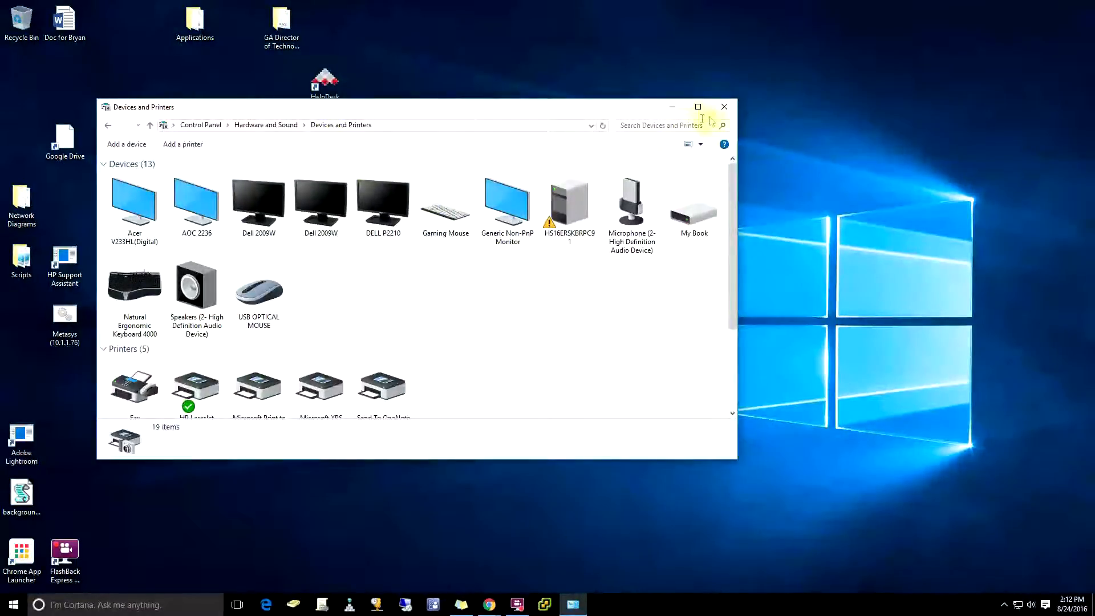
pyautogui.click(724, 108)
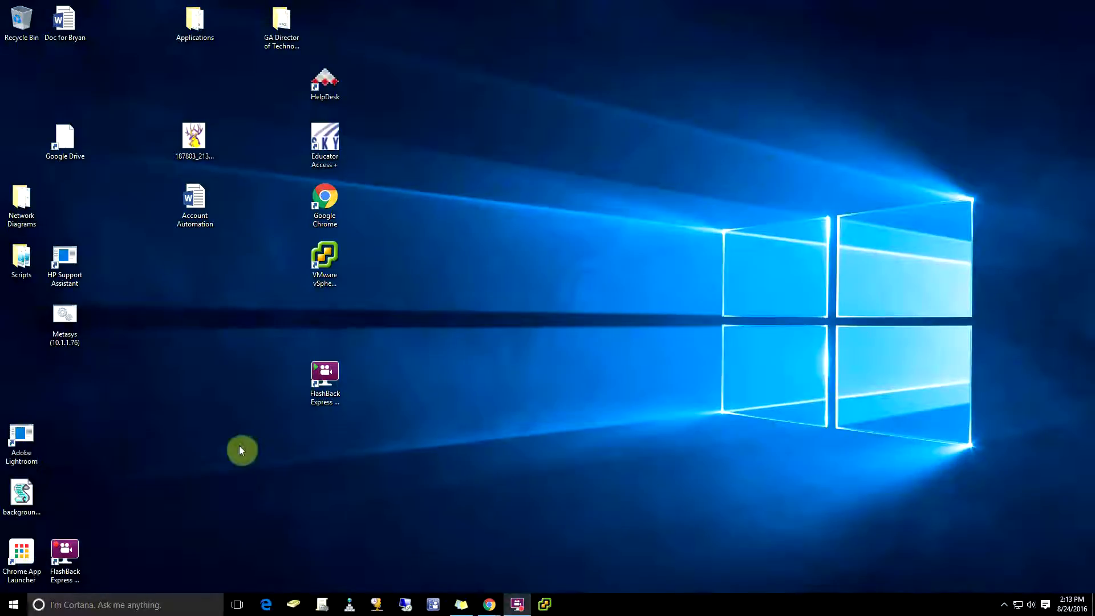
# Search Windows for "edge" and try to launch Microsoft Edge from the result
pyautogui.click(84, 607)
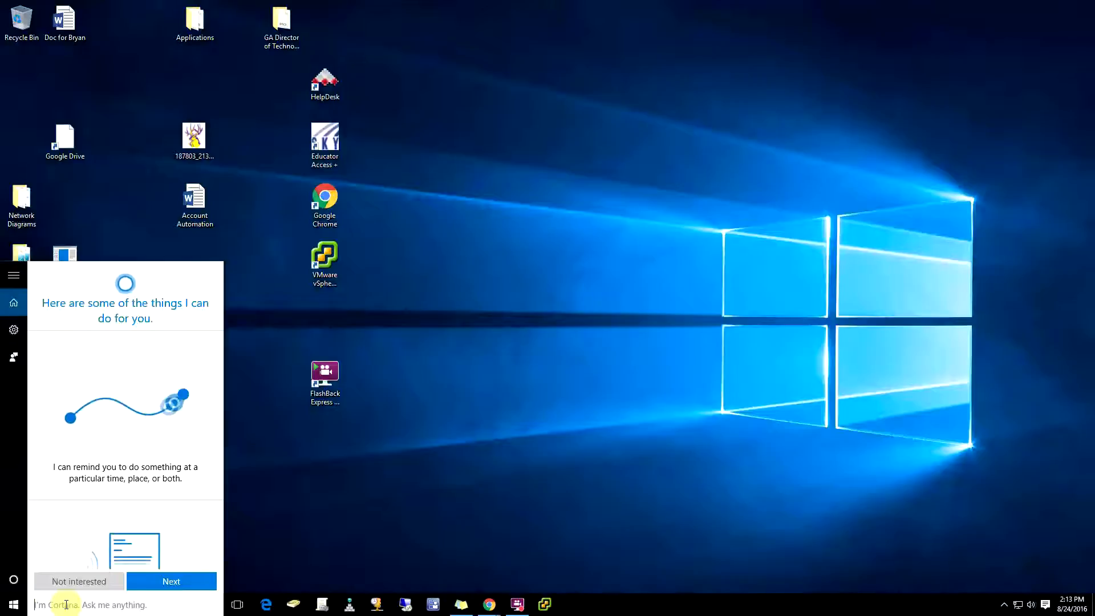
pyautogui.write('edge')
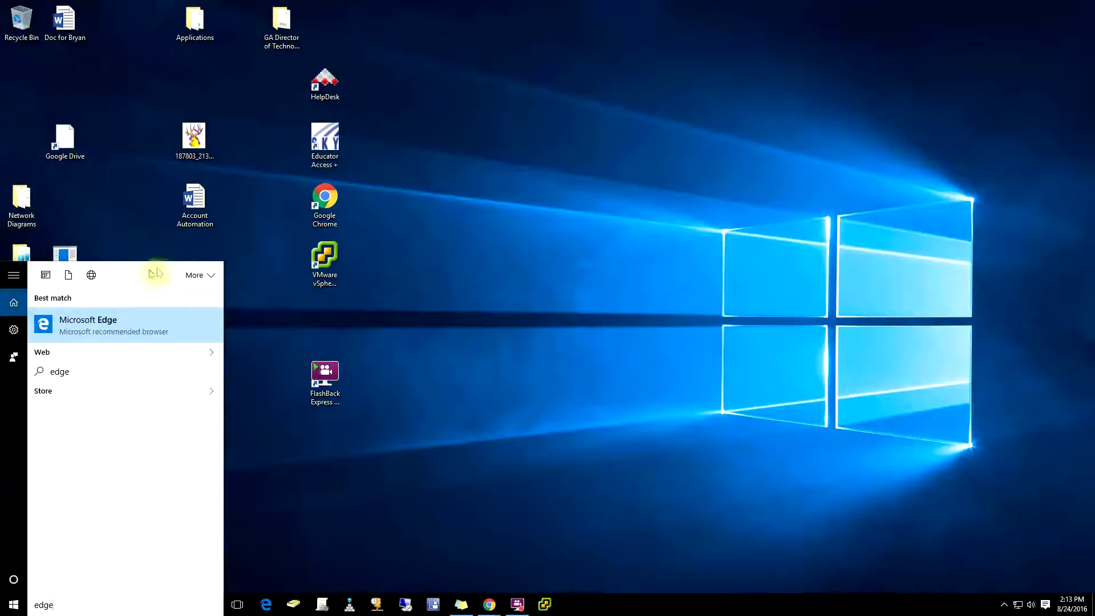
pyautogui.click(95, 324)
pyautogui.click(702, 325)
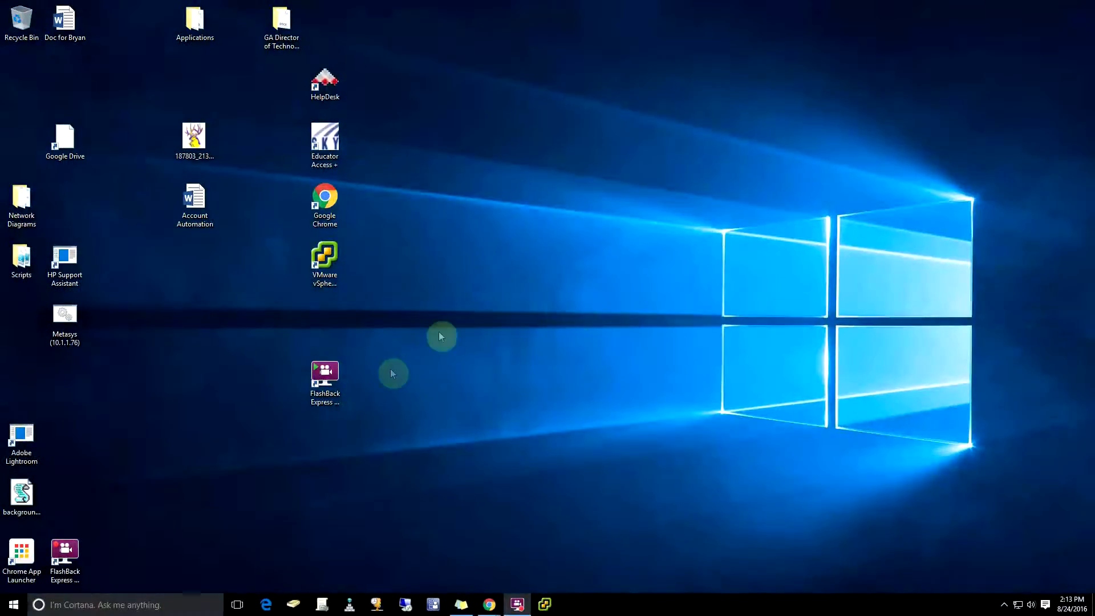
# Search Windows for "explorer", launch Internet Explorer from the result and close it again
pyautogui.click(80, 604)
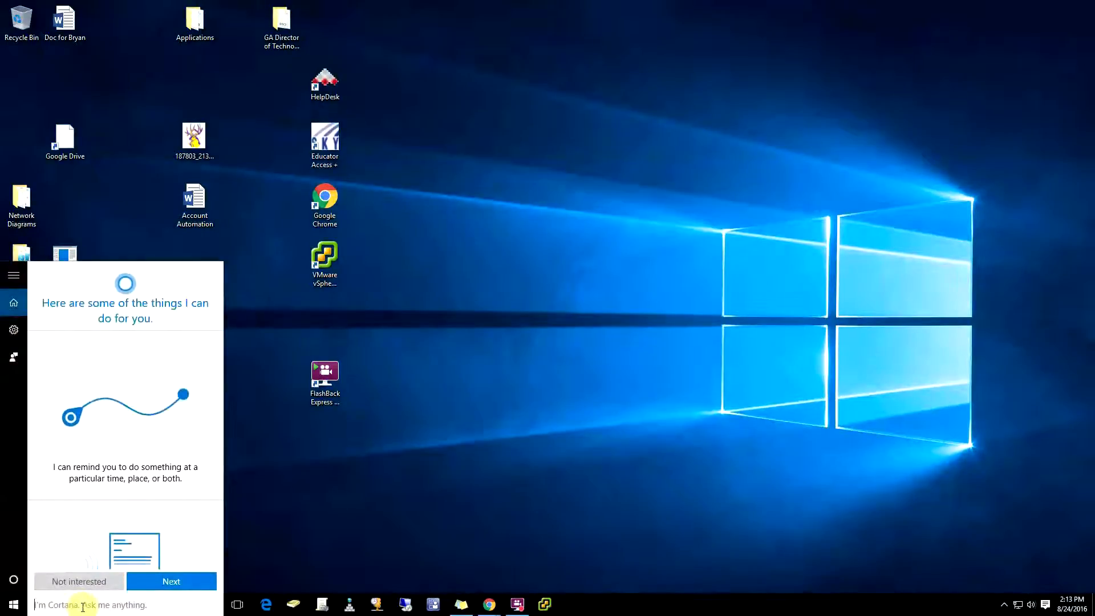
pyautogui.write('explorer')
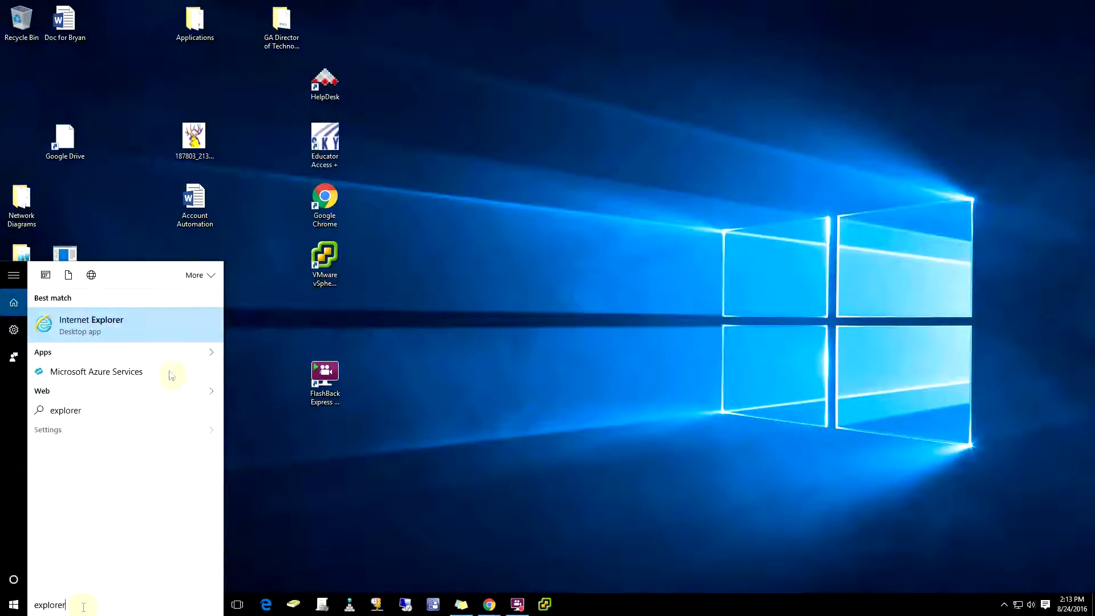
pyautogui.click(114, 319)
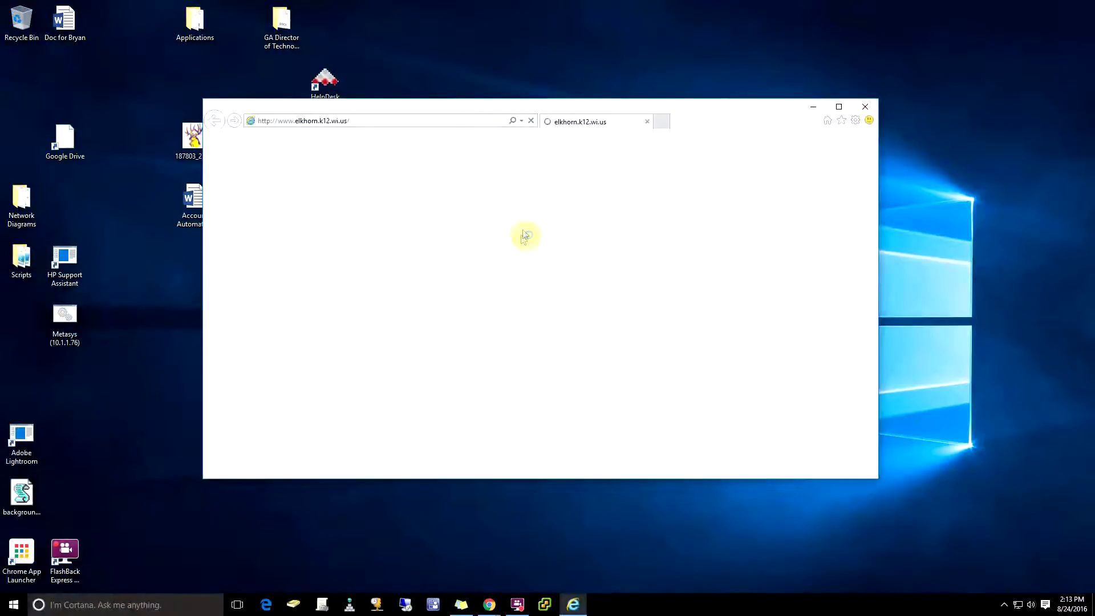
pyautogui.click(866, 107)
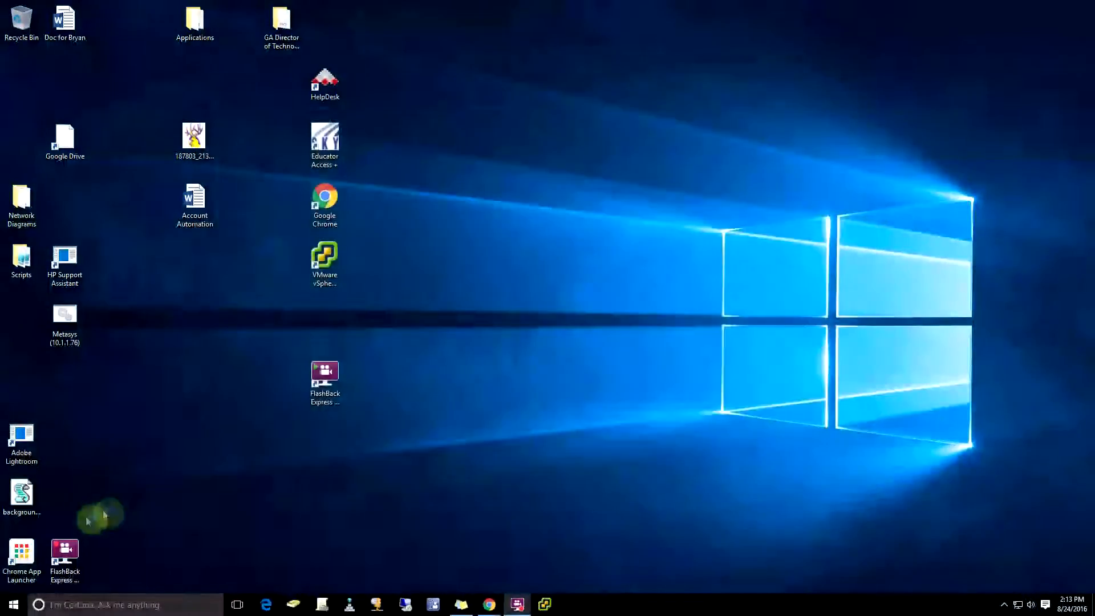
# Try a Cortana web search for "what is the circumference of the world"
pyautogui.click(94, 608)
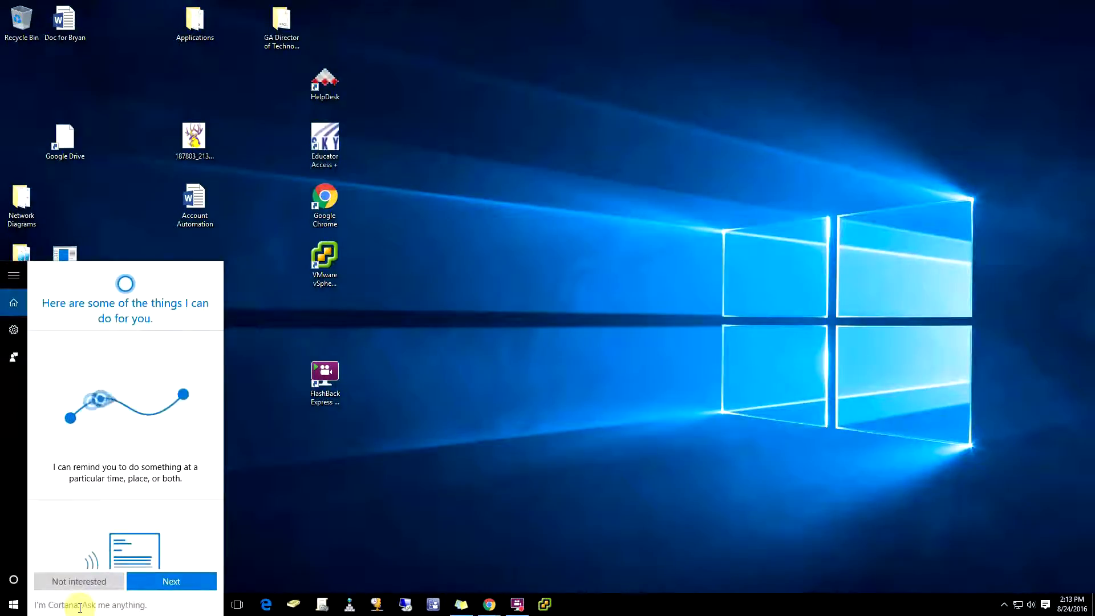
pyautogui.write('what')
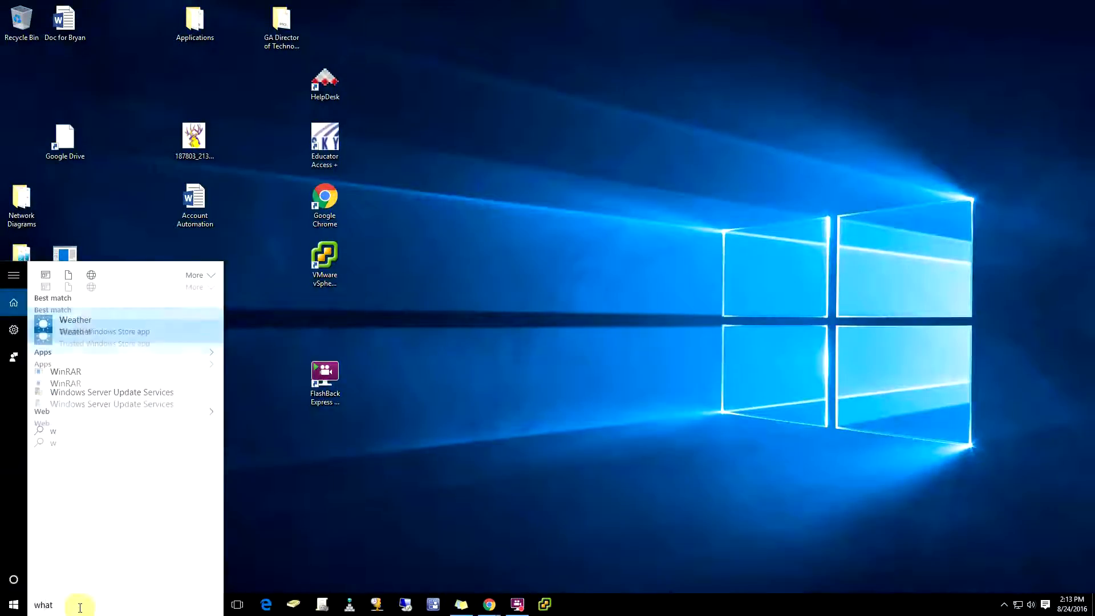
pyautogui.write(' is the circumf')
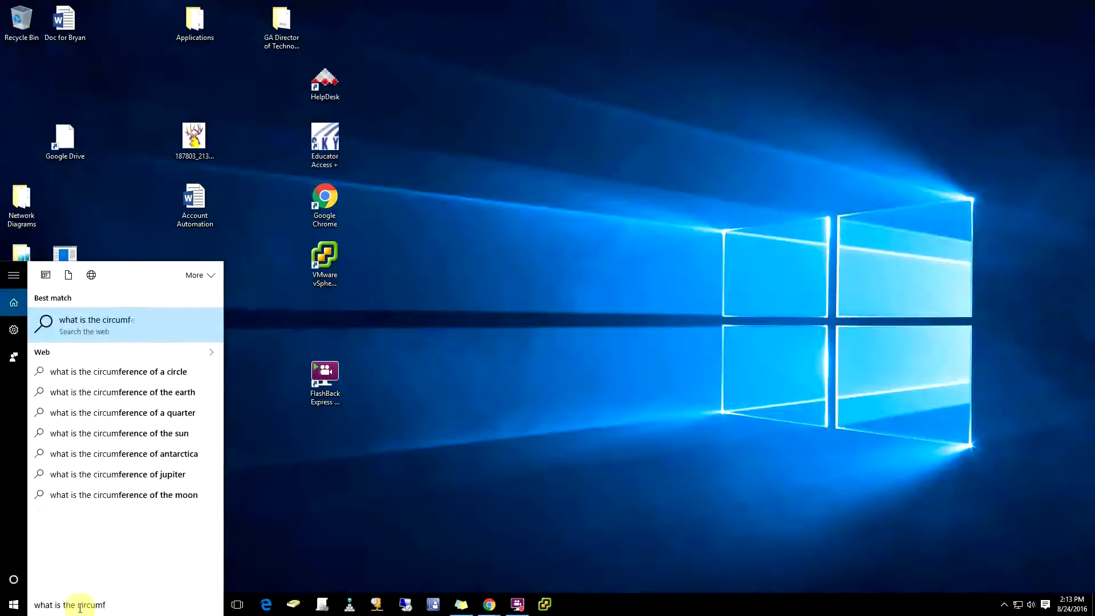
pyautogui.write('erence of the earth')
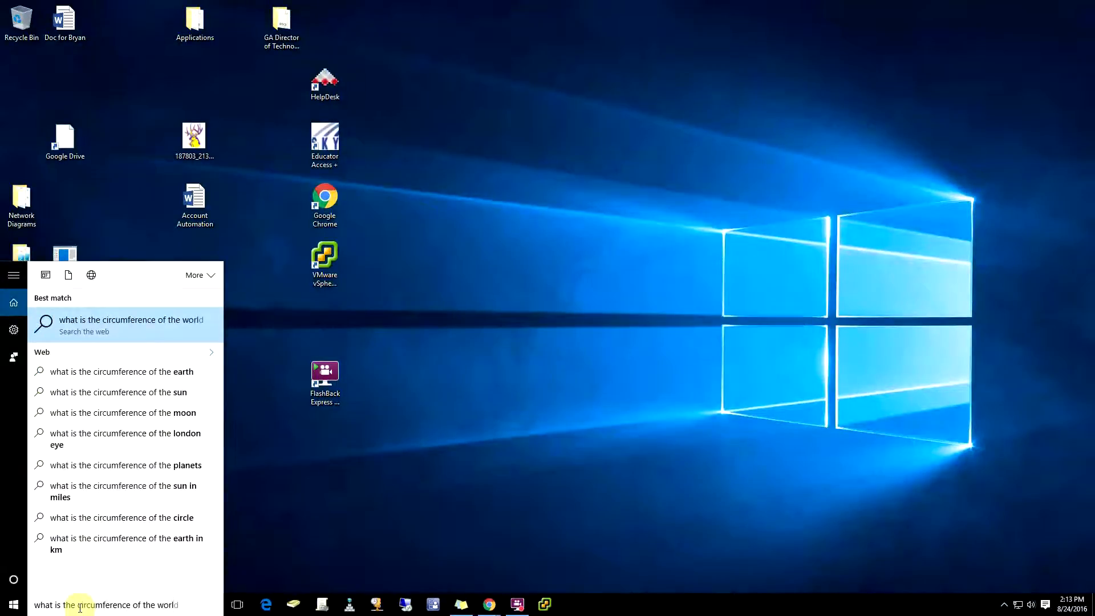
pyautogui.press('Return')
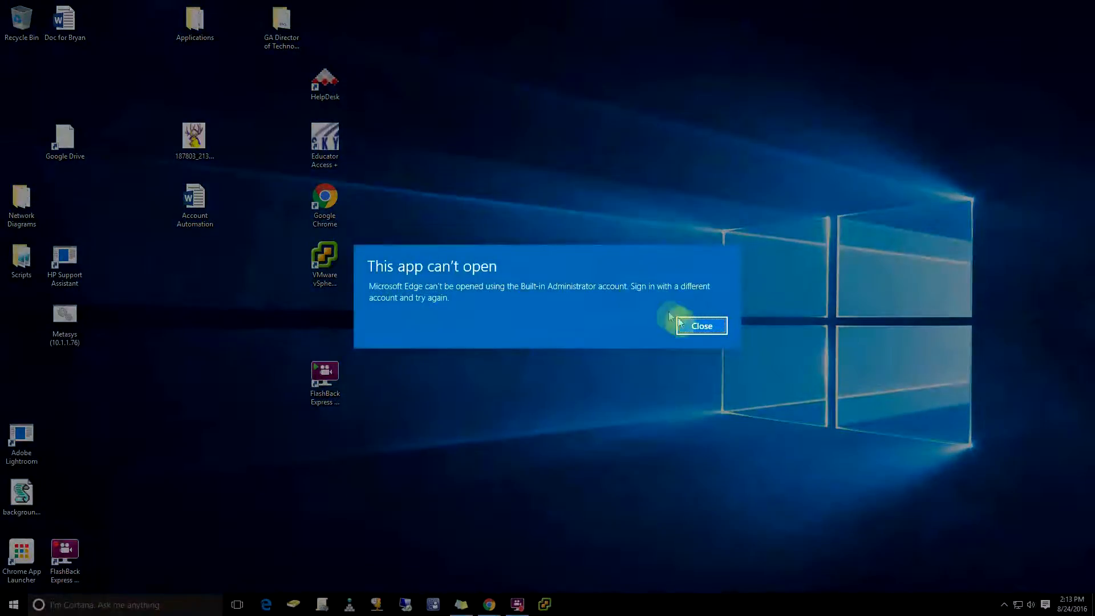
pyautogui.click(698, 326)
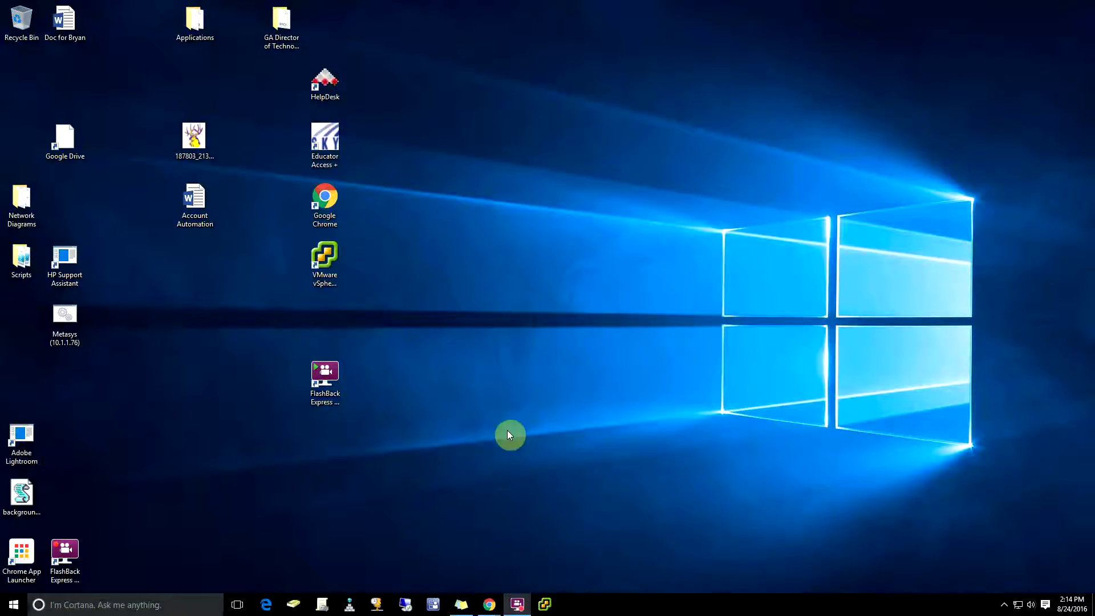
pyautogui.click(89, 609)
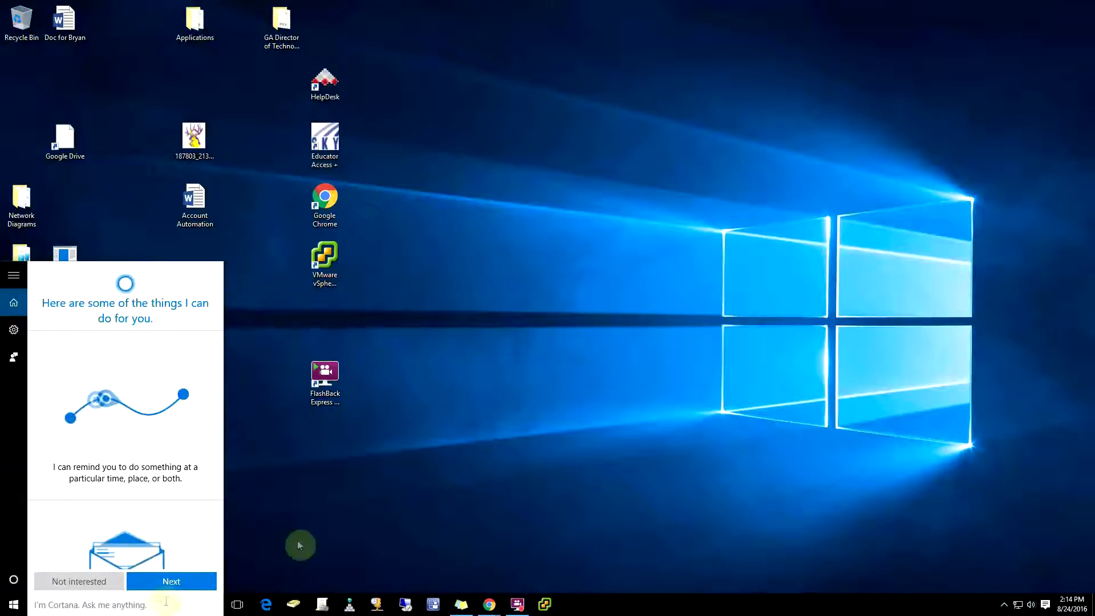
pyautogui.click(406, 517)
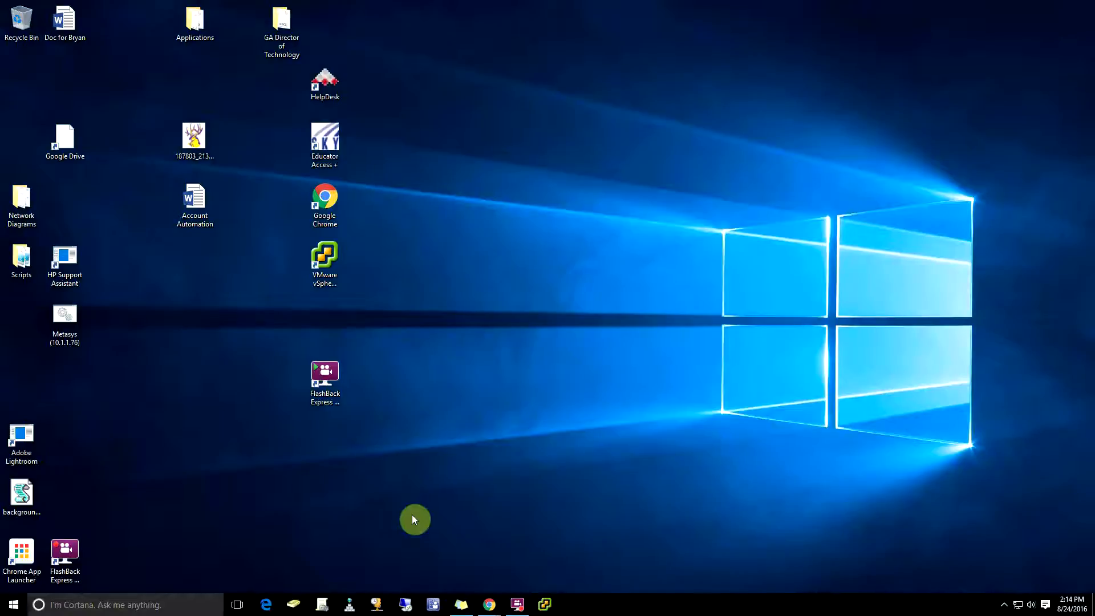
# Launch the fourth program pinned to the taskbar and try to open Microsoft Edge from its pinned shortcut
pyautogui.click(349, 605)
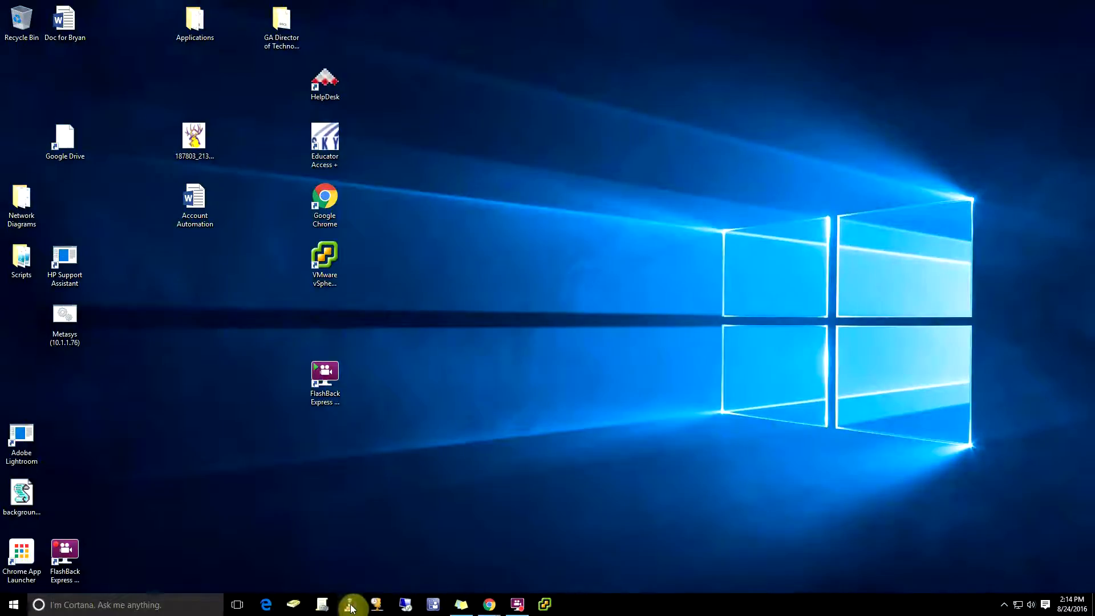
pyautogui.click(622, 341)
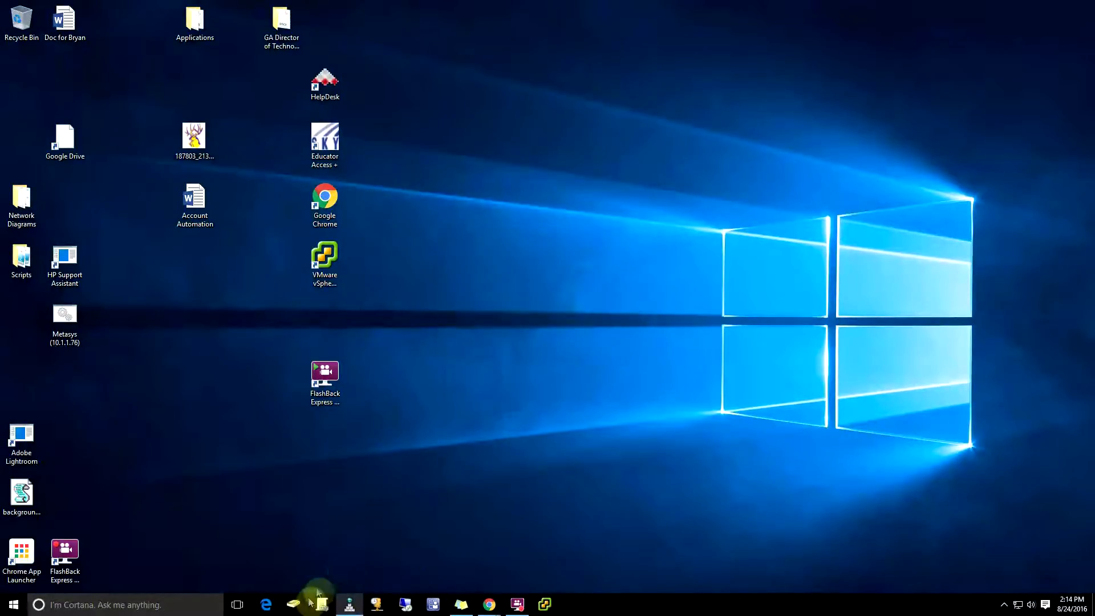
pyautogui.click(266, 606)
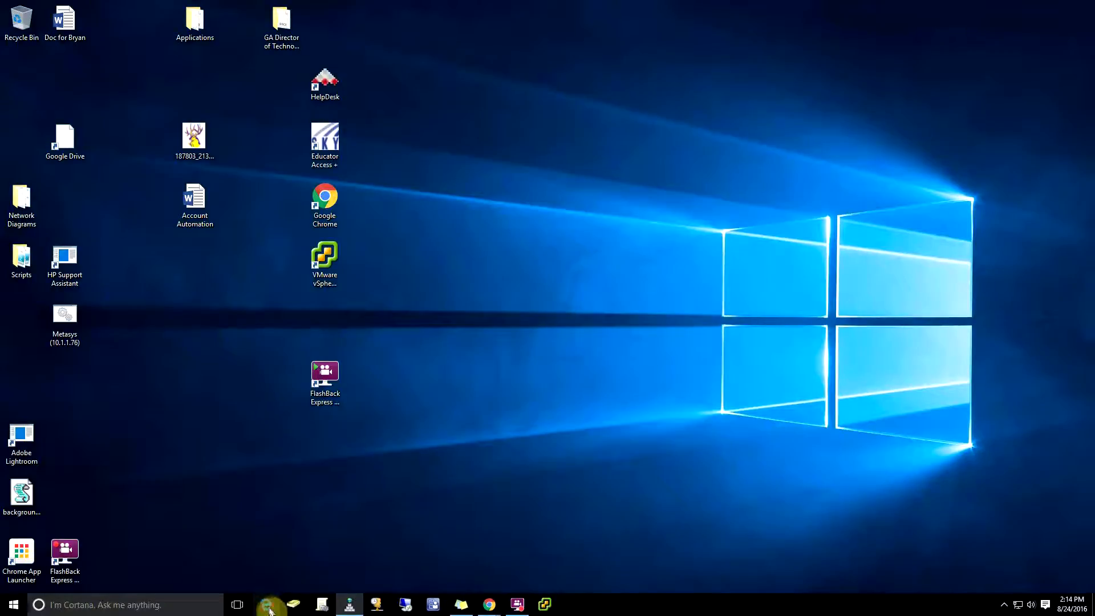
pyautogui.click(703, 324)
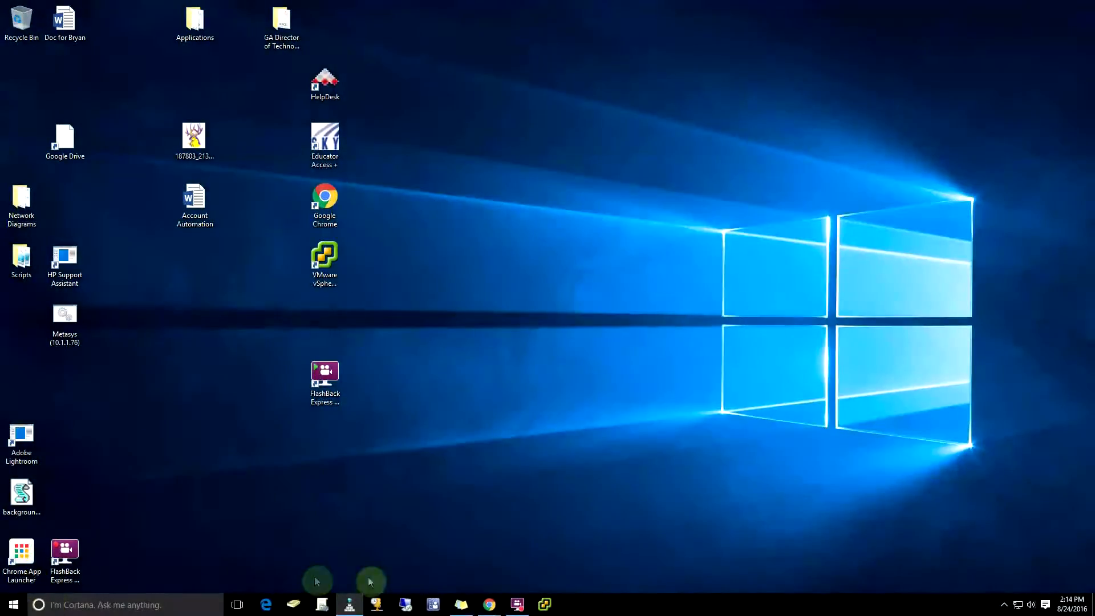
# Open VMware vSphere Client from its taskbar shortcut and reposition its login window on the desktop
pyautogui.click(545, 604)
pyautogui.moveTo(533, 155); pyautogui.dragTo(478, 147)
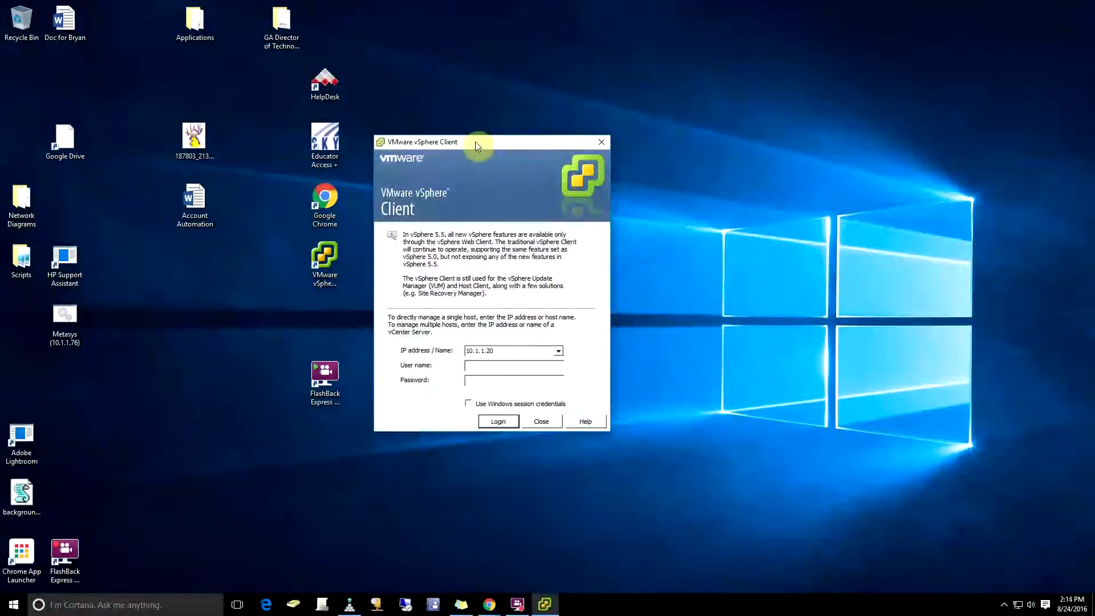